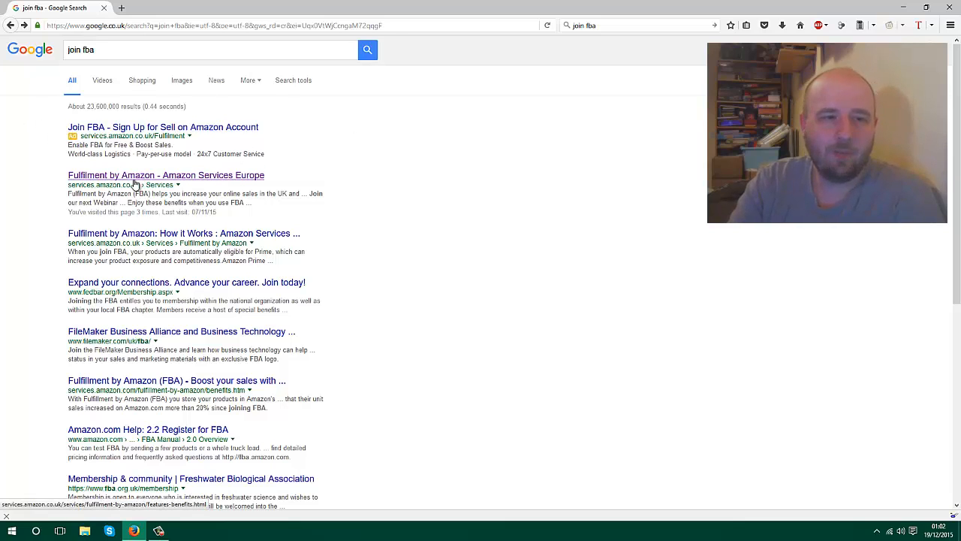
Open the Fulfilment by Amazon result and go to the sign-up page for adding FBA to the seller account
{"action": "left_click", "coordinate": [210, 178]}
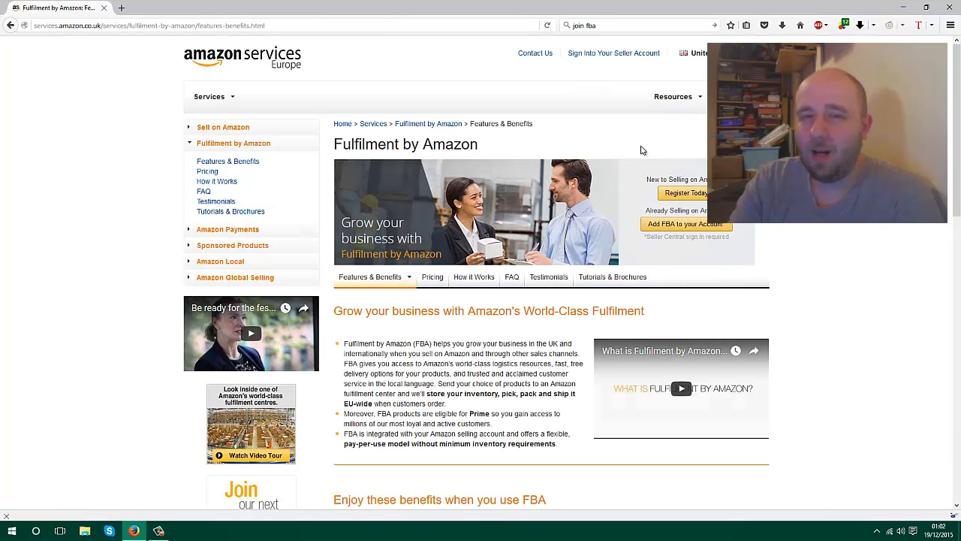
{"action": "left_click", "coordinate": [695, 230]}
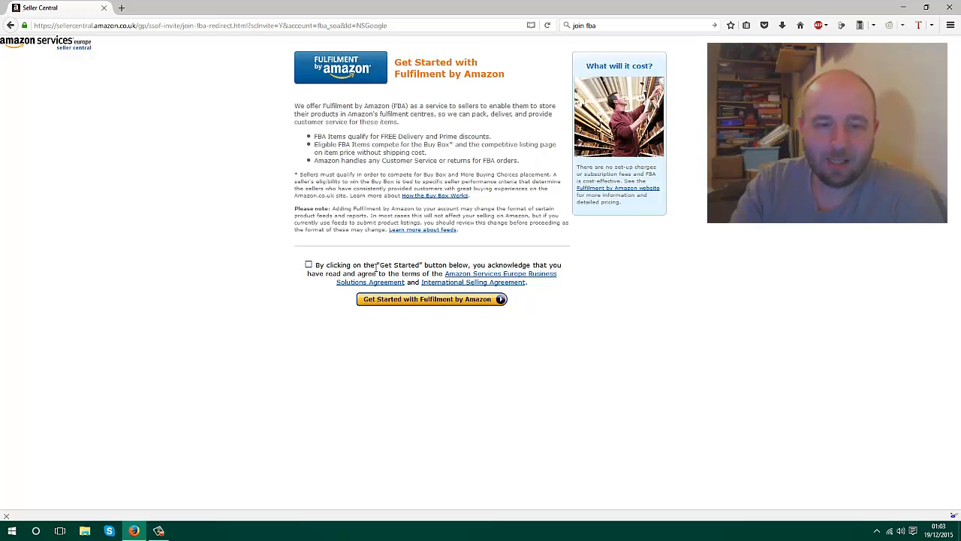
{"action": "left_click", "coordinate": [309, 265]}
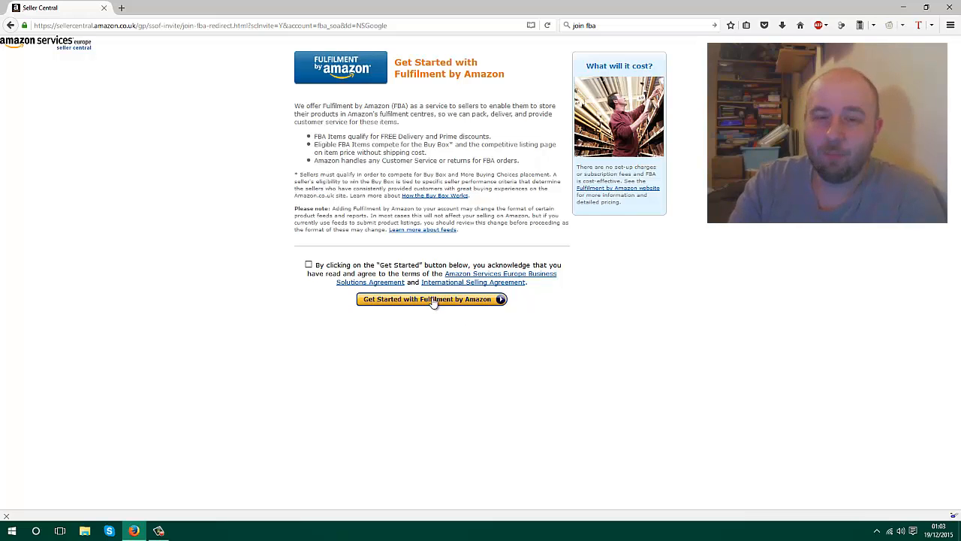
Search the web for "amazon" and open the Amazon.co.uk site from the results
{"action": "left_click", "coordinate": [622, 26]}
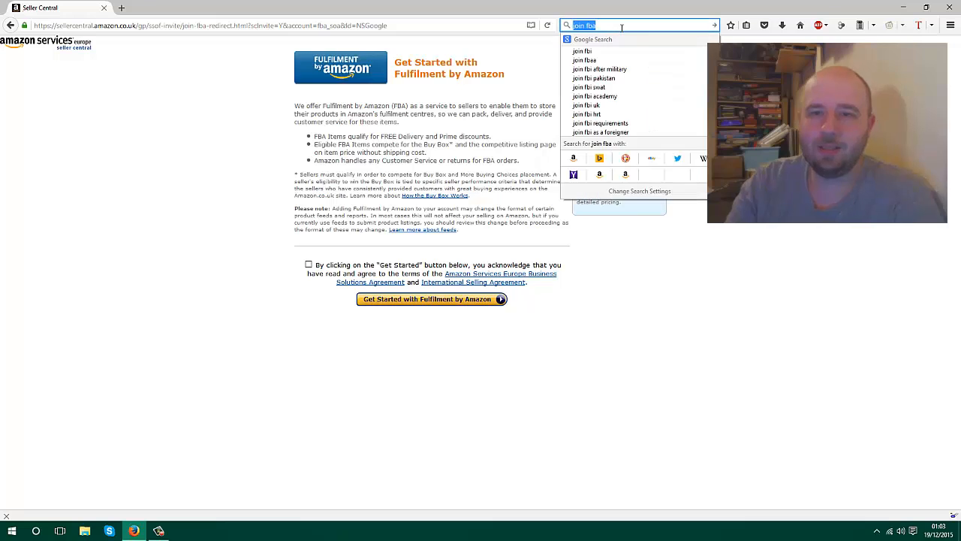
{"action": "type", "text": "amazon"}
{"action": "key", "text": "Return"}
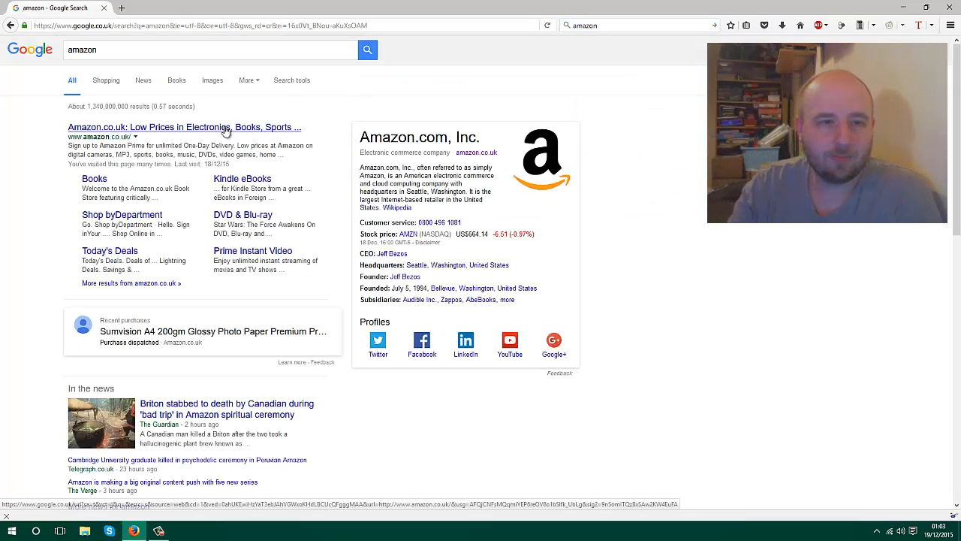
{"action": "left_click", "coordinate": [226, 129]}
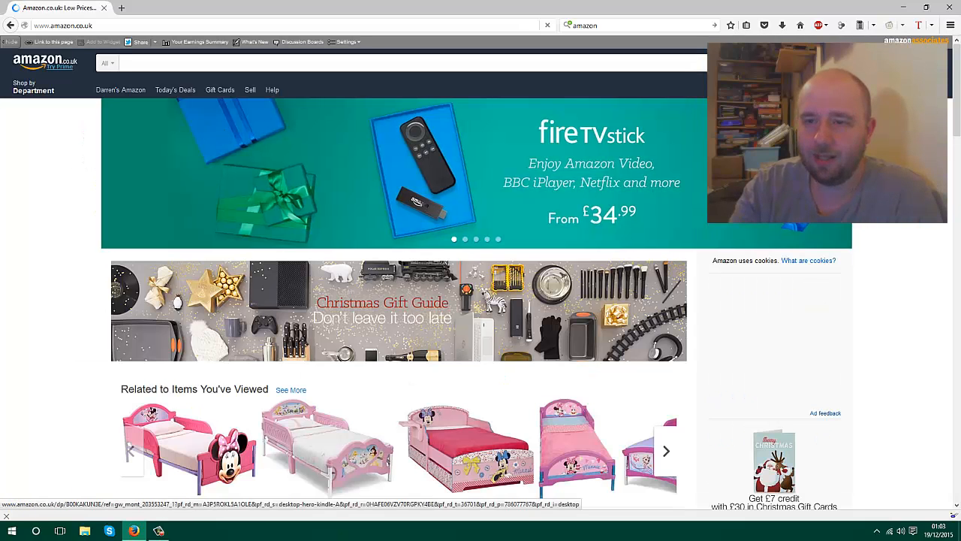
Open the seller account through Your Account and check the Fulfilled by Amazon section of the orders summary
{"action": "mouse_move", "coordinate": [811, 90]}
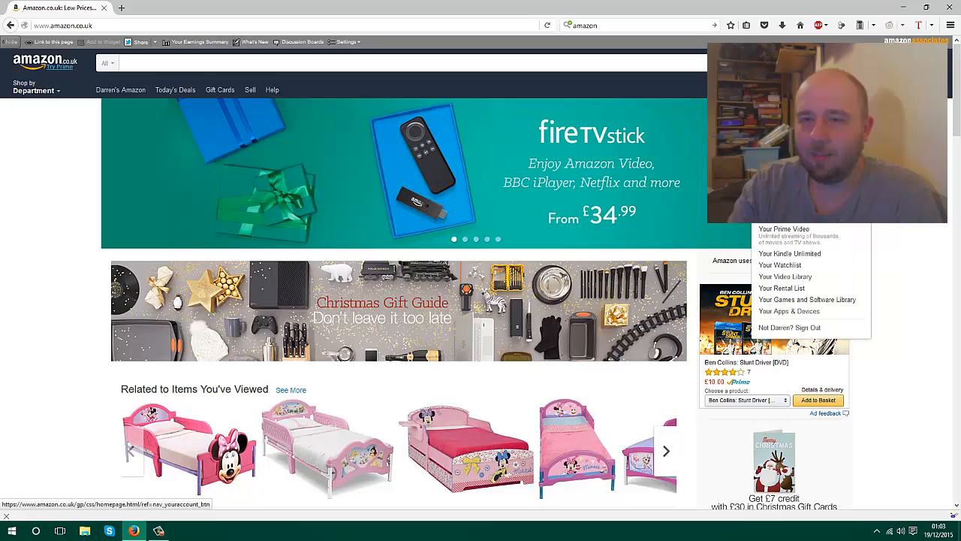
{"action": "left_click", "coordinate": [773, 109]}
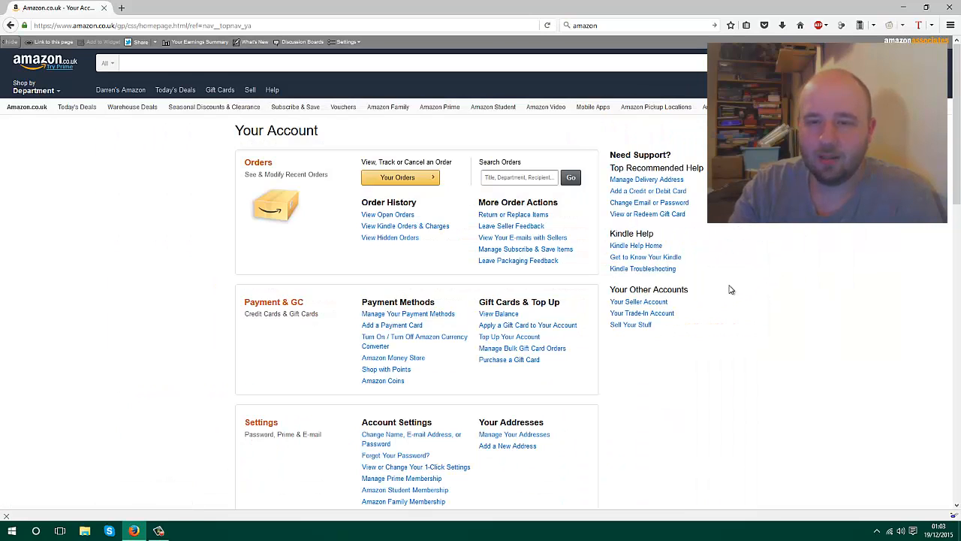
{"action": "left_click", "coordinate": [642, 303]}
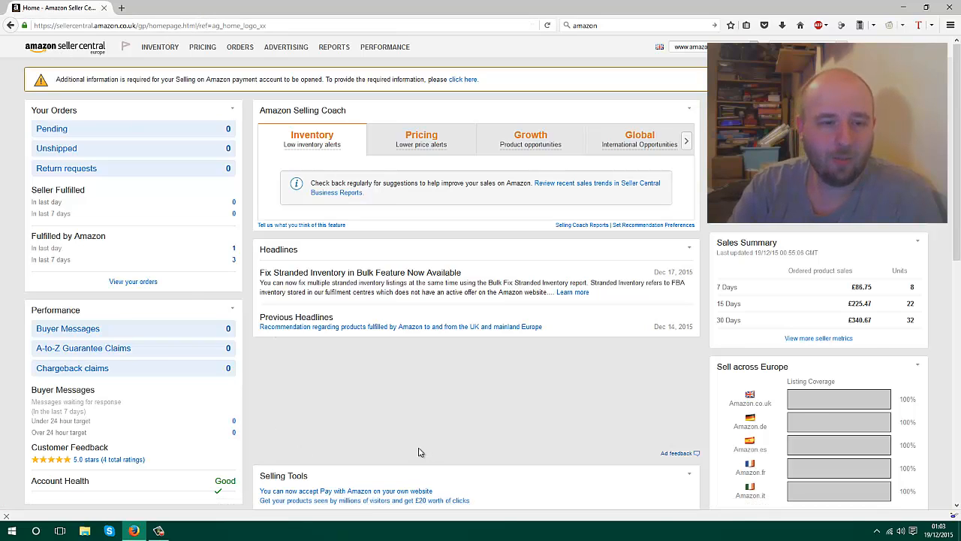
{"action": "left_click_drag", "start_coordinate": [30, 235], "coordinate": [114, 245]}
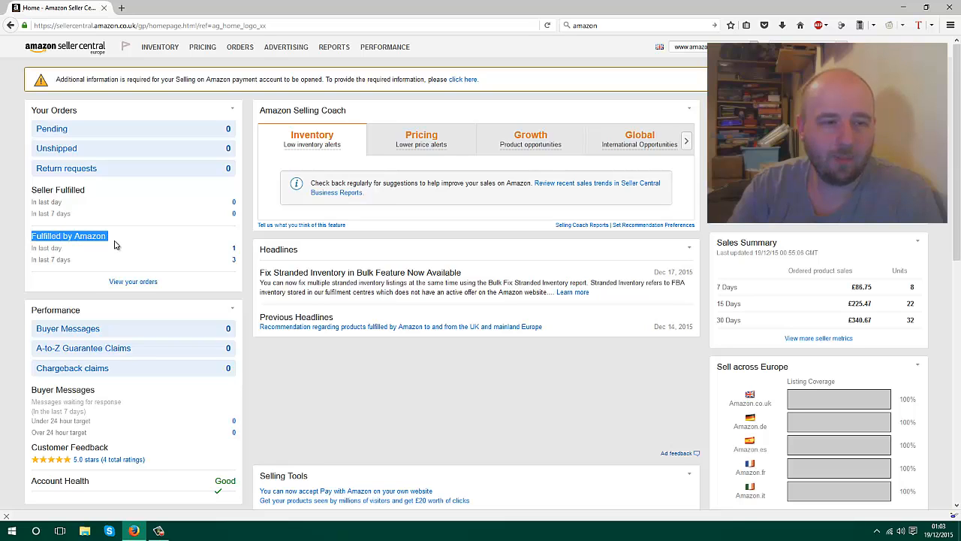
{"action": "left_click", "coordinate": [172, 249]}
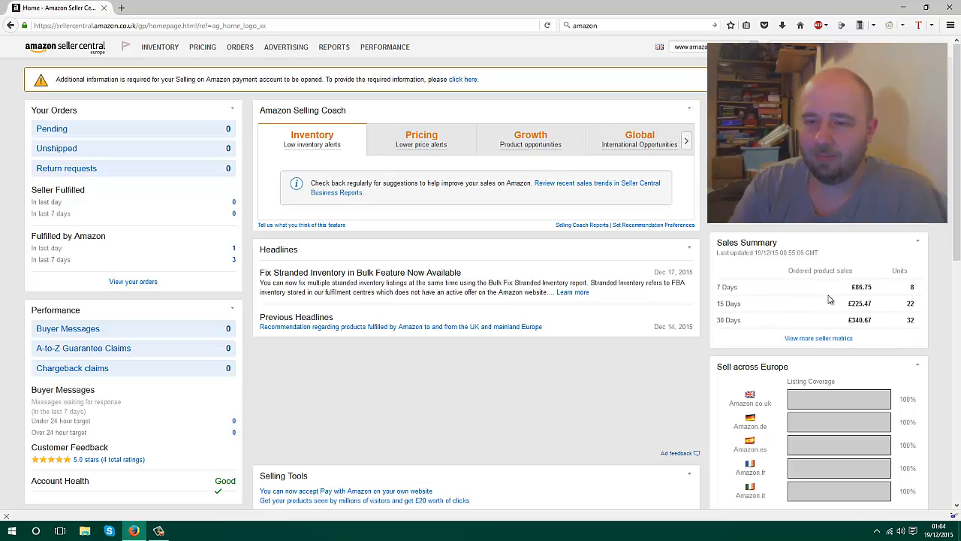
Open the detailed seller metrics and filter the Sales Dashboard to the Amazon fulfilment channel, month to date
{"action": "left_click", "coordinate": [842, 340]}
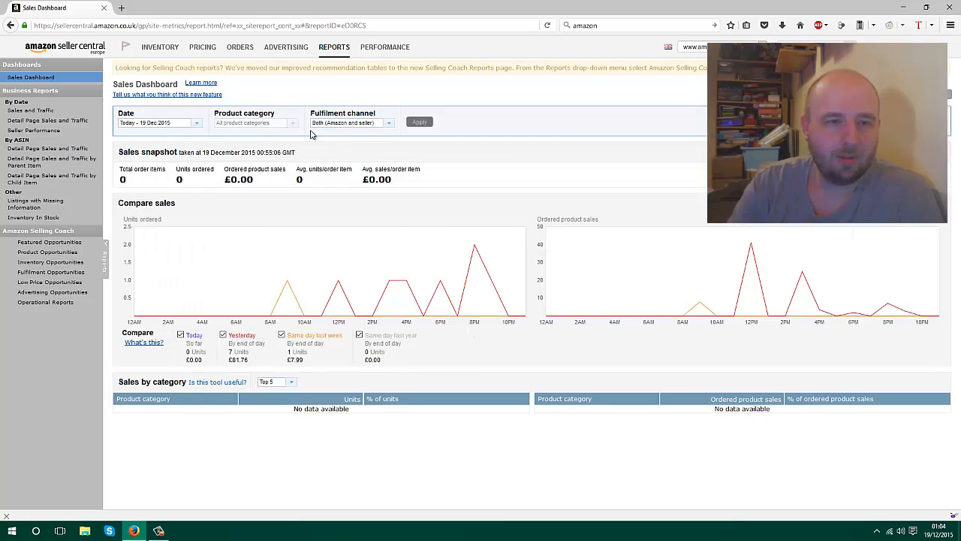
{"action": "left_click", "coordinate": [390, 123]}
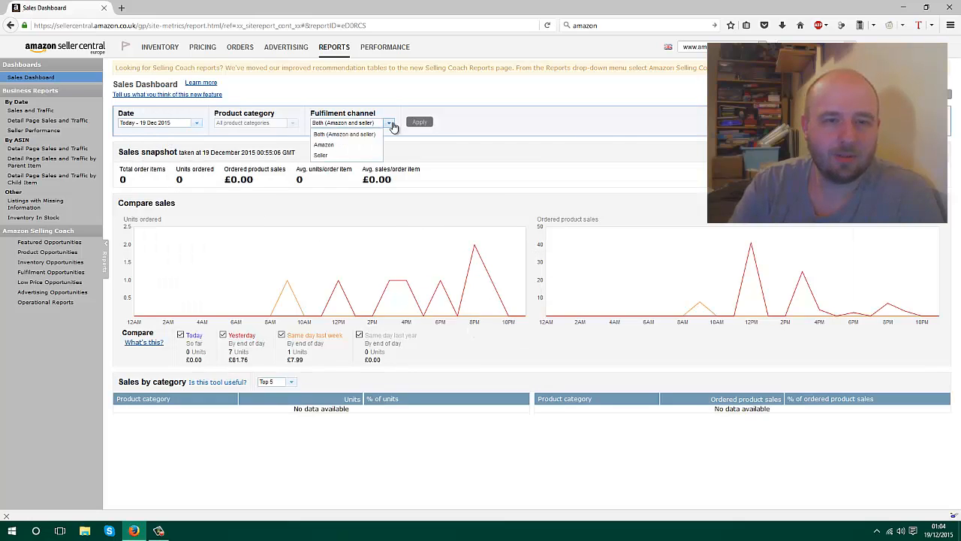
{"action": "left_click", "coordinate": [338, 144]}
{"action": "left_click", "coordinate": [198, 125]}
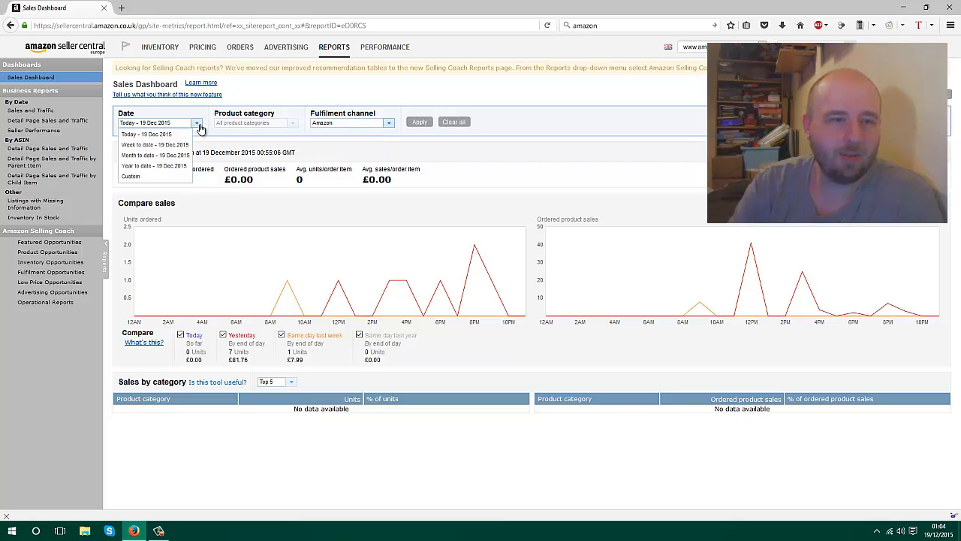
{"action": "left_click", "coordinate": [158, 155]}
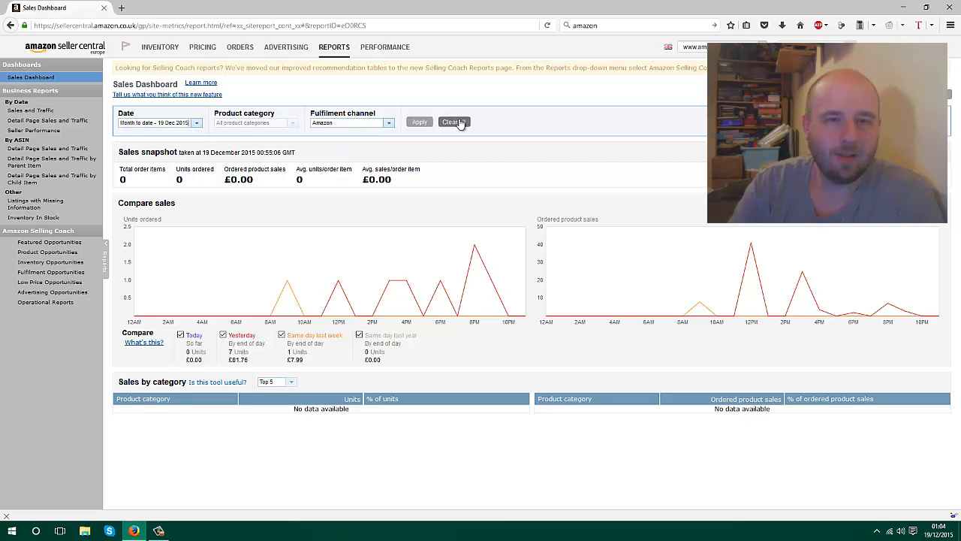
{"action": "left_click", "coordinate": [419, 121]}
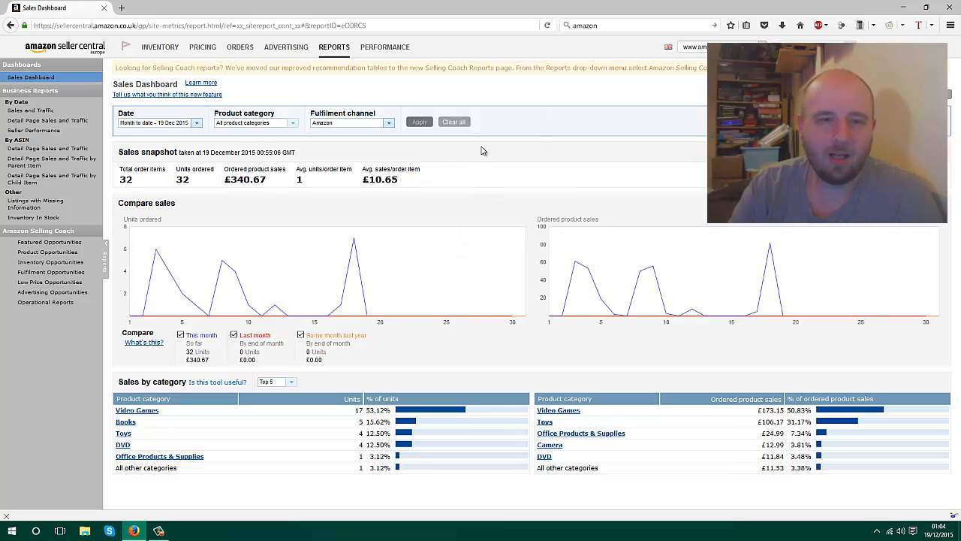
Examine the ordered product sales, average sales per order item and total order items, plus the units sold in Video Games
{"action": "left_click_drag", "start_coordinate": [230, 180], "coordinate": [275, 185]}
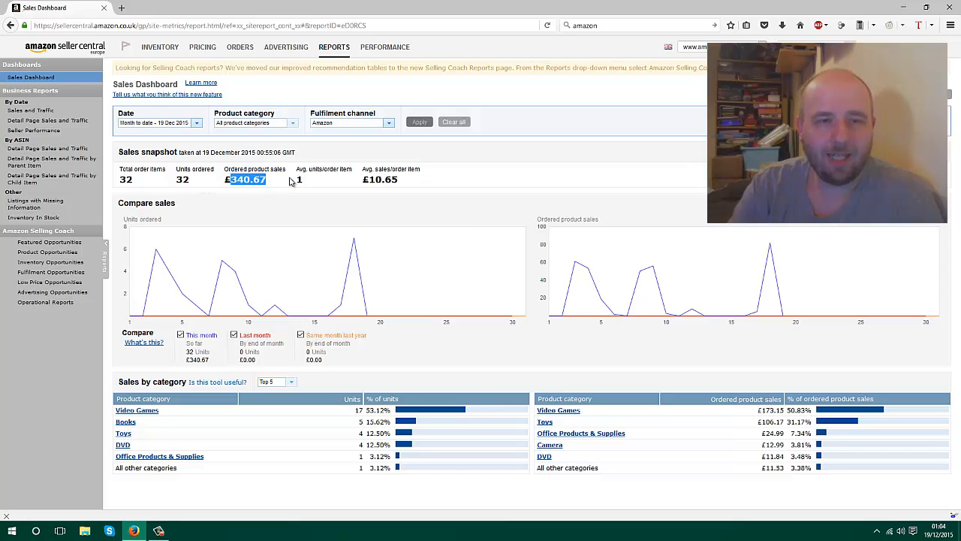
{"action": "left_click", "coordinate": [520, 180]}
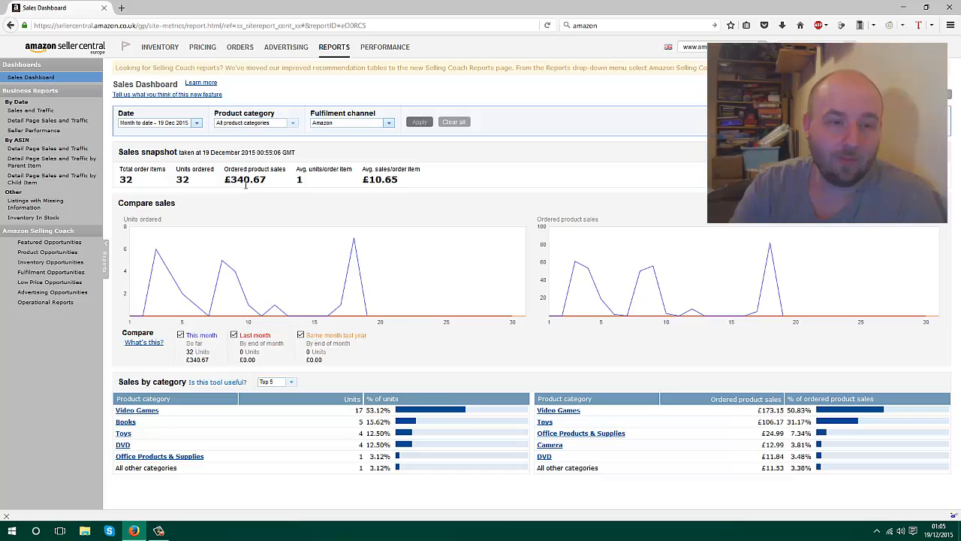
{"action": "left_click_drag", "start_coordinate": [230, 181], "coordinate": [264, 184]}
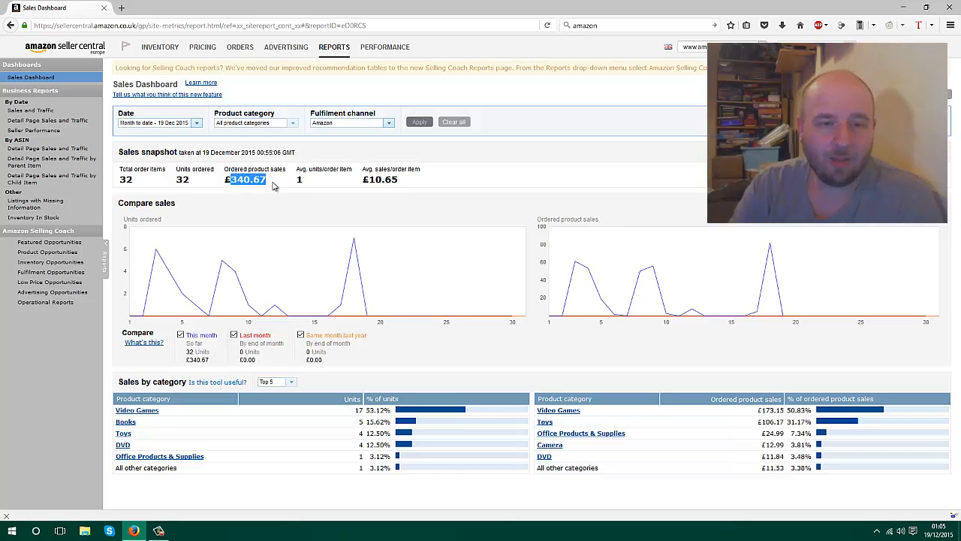
{"action": "left_click", "coordinate": [275, 187]}
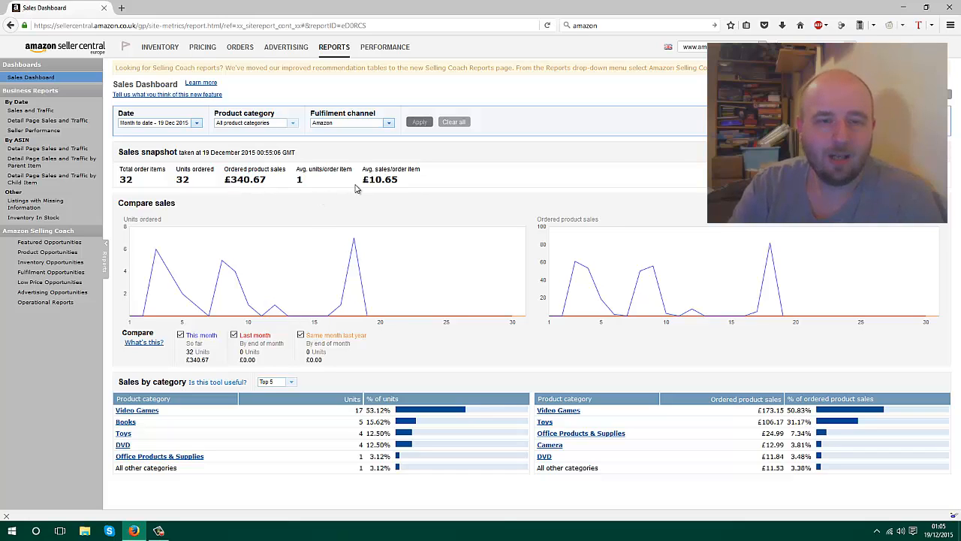
{"action": "double_click", "coordinate": [403, 187]}
{"action": "left_click", "coordinate": [410, 185]}
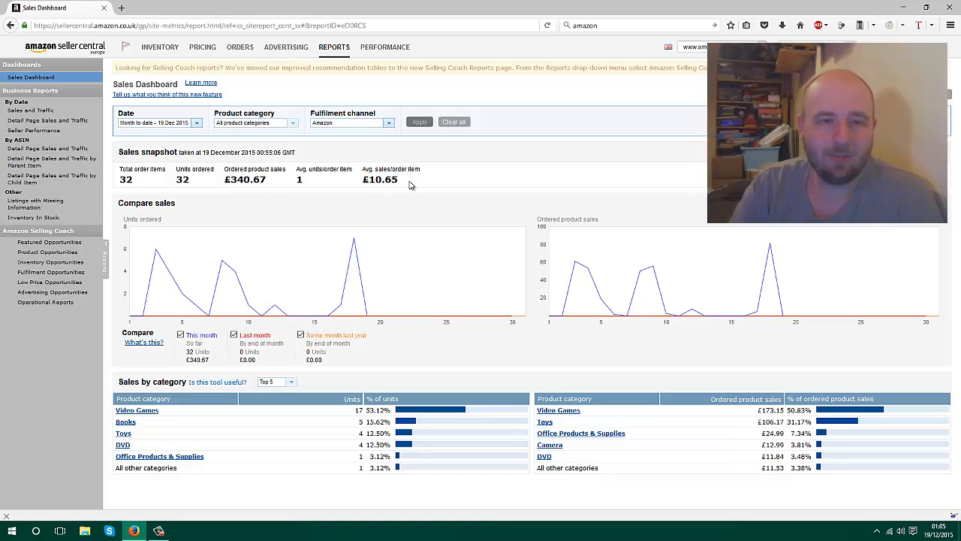
{"action": "left_click_drag", "start_coordinate": [369, 179], "coordinate": [400, 183]}
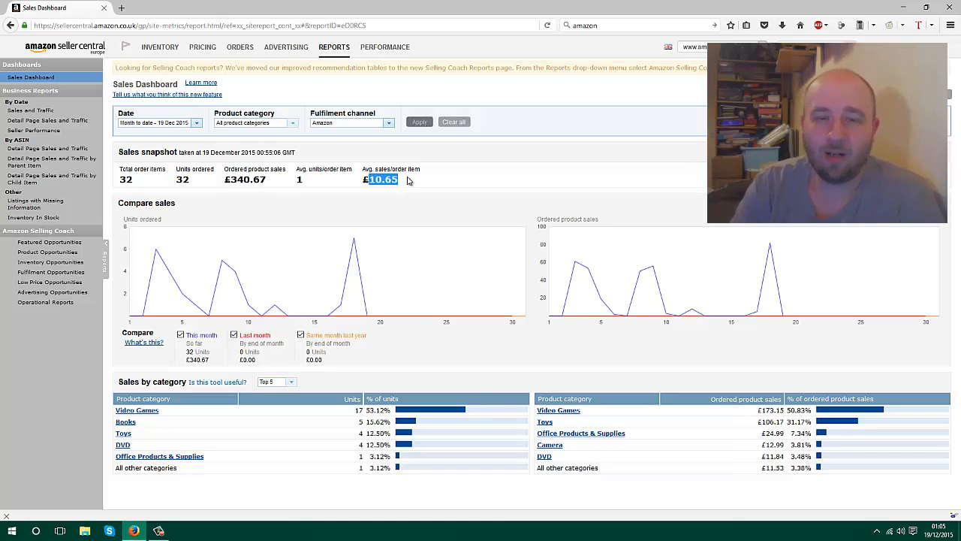
{"action": "left_click", "coordinate": [409, 182]}
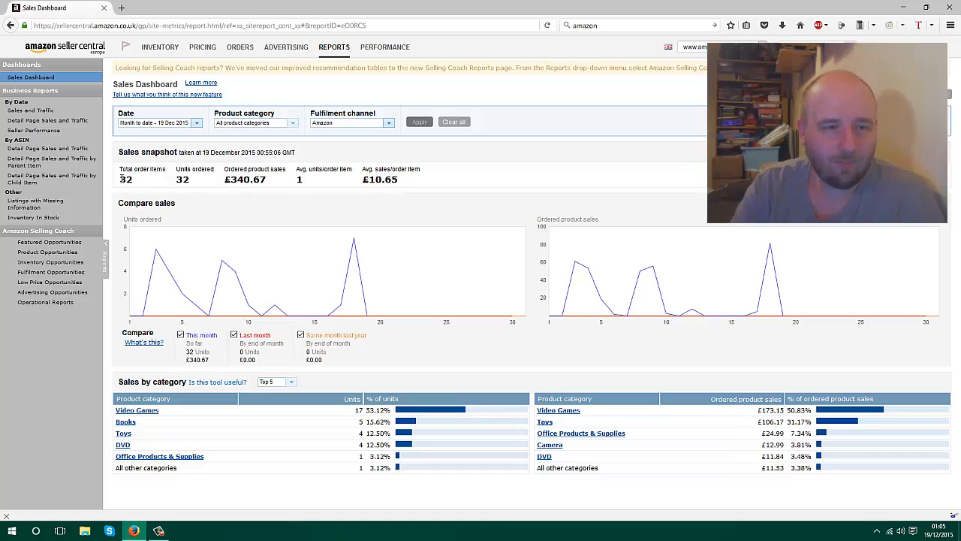
{"action": "left_click_drag", "start_coordinate": [120, 179], "coordinate": [134, 184]}
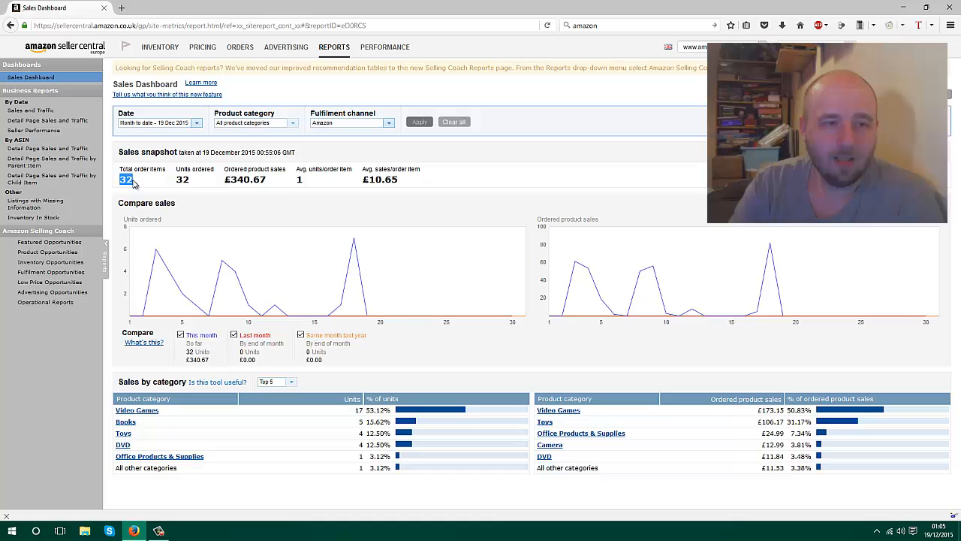
{"action": "left_click", "coordinate": [194, 181]}
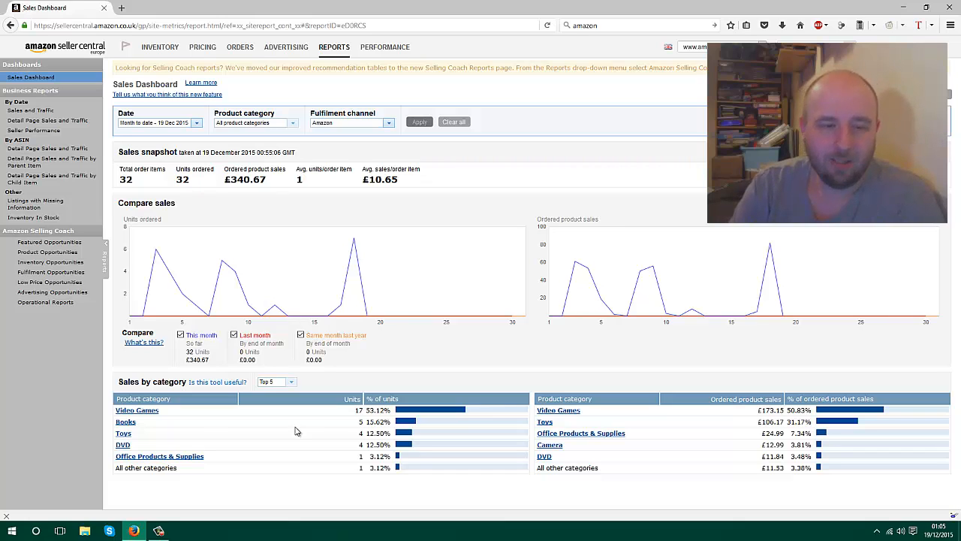
{"action": "left_click_drag", "start_coordinate": [358, 410], "coordinate": [365, 416]}
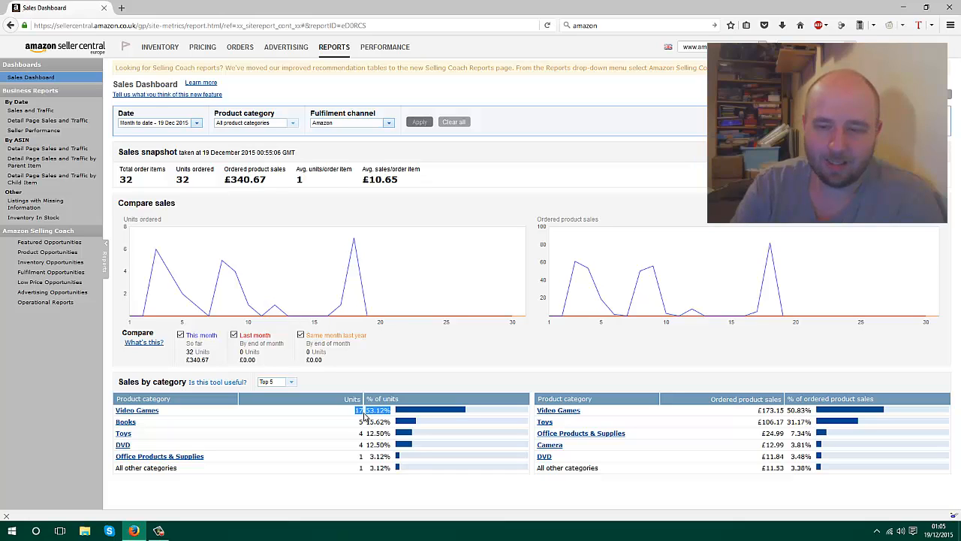
{"action": "left_click", "coordinate": [735, 430]}
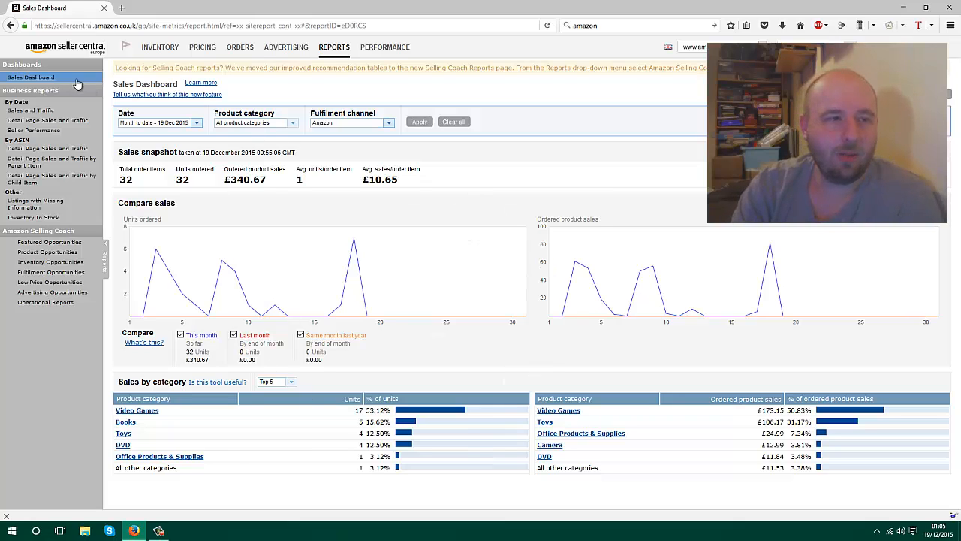
Return to the Seller Central home page and look over its inventory, advertising and report options
{"action": "left_click", "coordinate": [72, 50]}
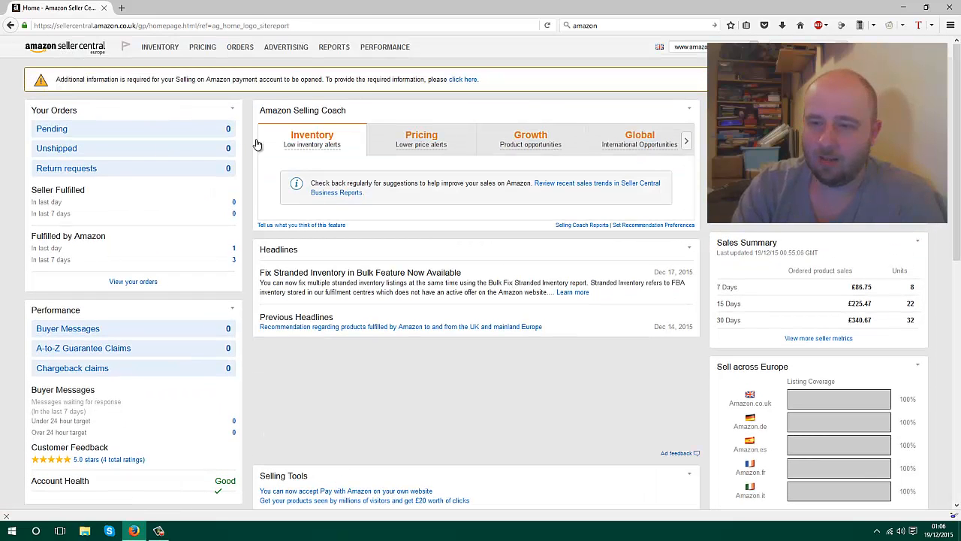
{"action": "mouse_move", "coordinate": [155, 52]}
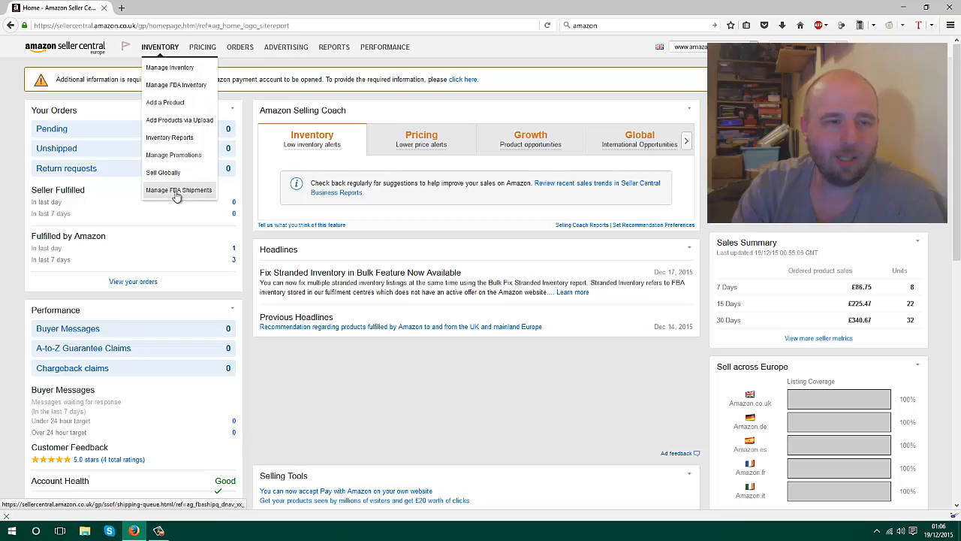
{"action": "mouse_move", "coordinate": [213, 49]}
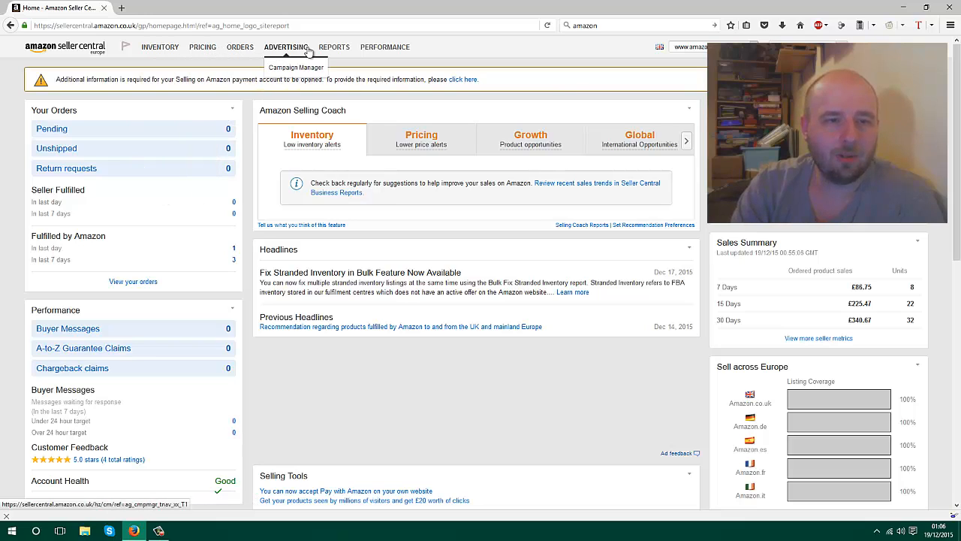
{"action": "mouse_move", "coordinate": [344, 49]}
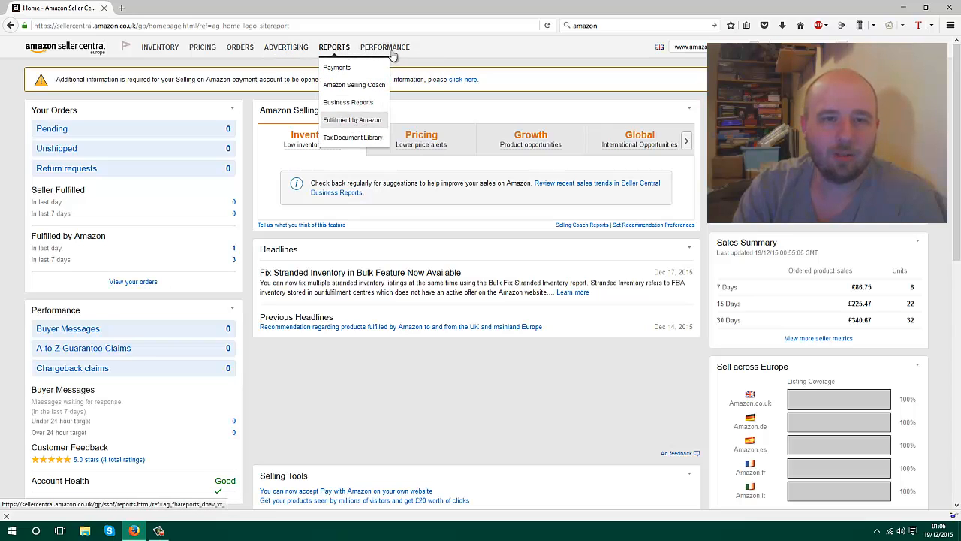
{"action": "mouse_move", "coordinate": [393, 54]}
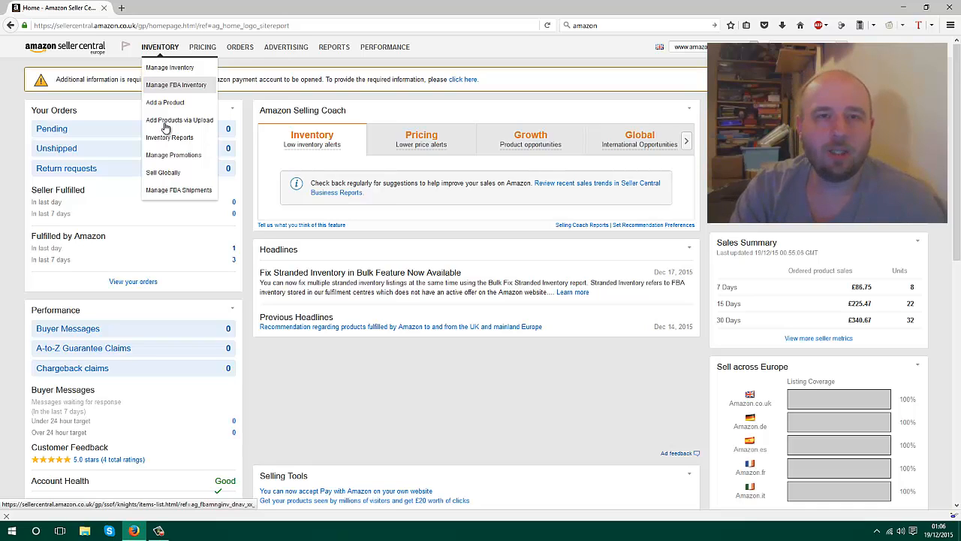
Open the FBA shipping queue and check the creation date of the older shipment
{"action": "left_click", "coordinate": [171, 192]}
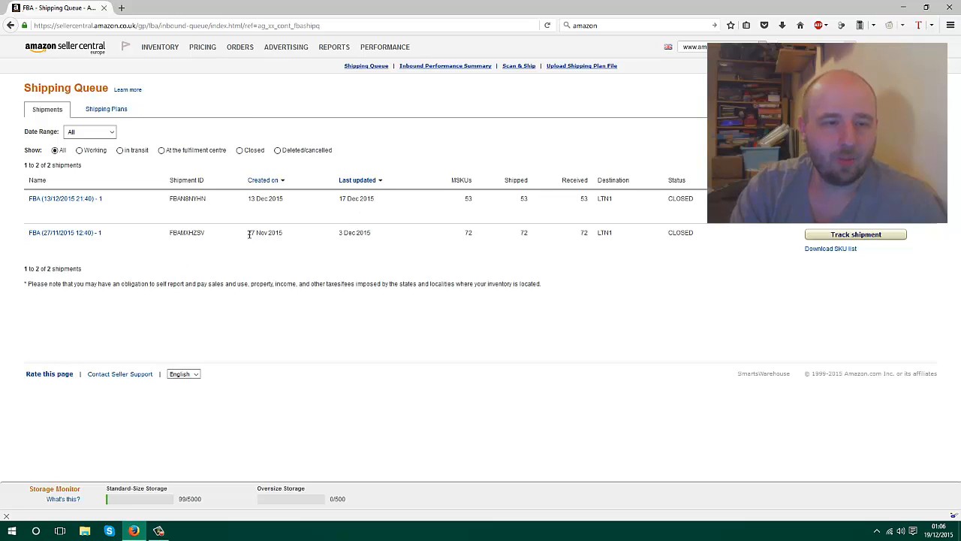
{"action": "left_click_drag", "start_coordinate": [249, 234], "coordinate": [283, 236]}
{"action": "left_click", "coordinate": [305, 237]}
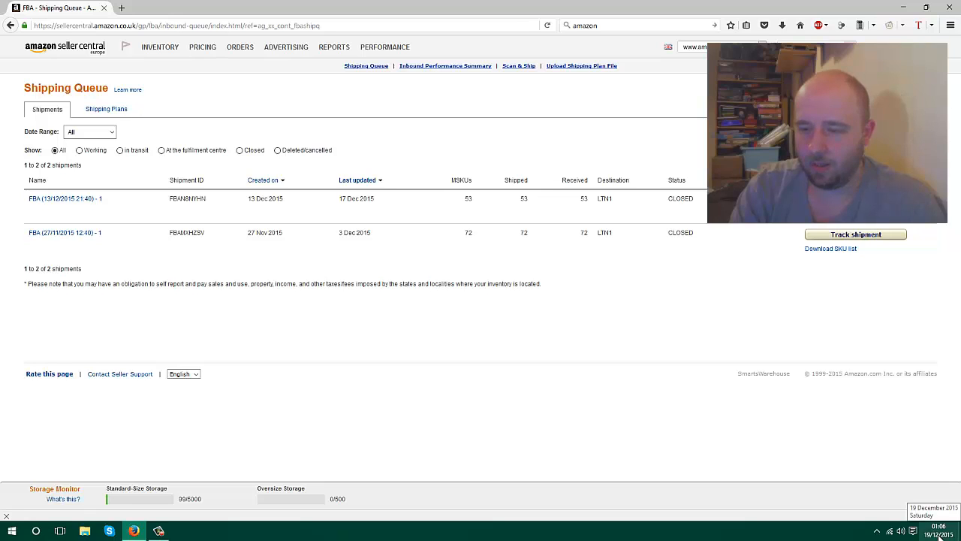
{"action": "left_click_drag", "start_coordinate": [248, 235], "coordinate": [306, 232]}
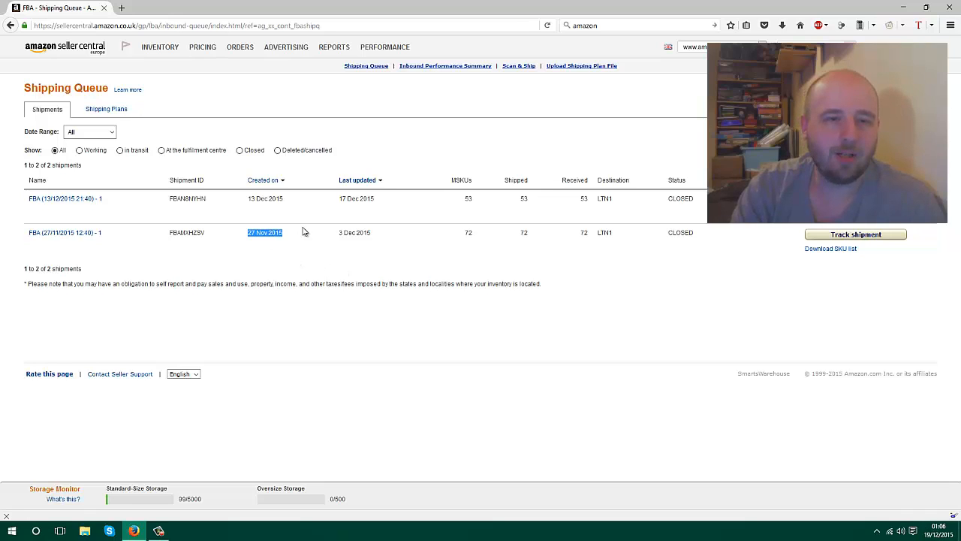
Check the last updated date of the older shipment in the shipping queue
{"action": "left_click", "coordinate": [351, 242]}
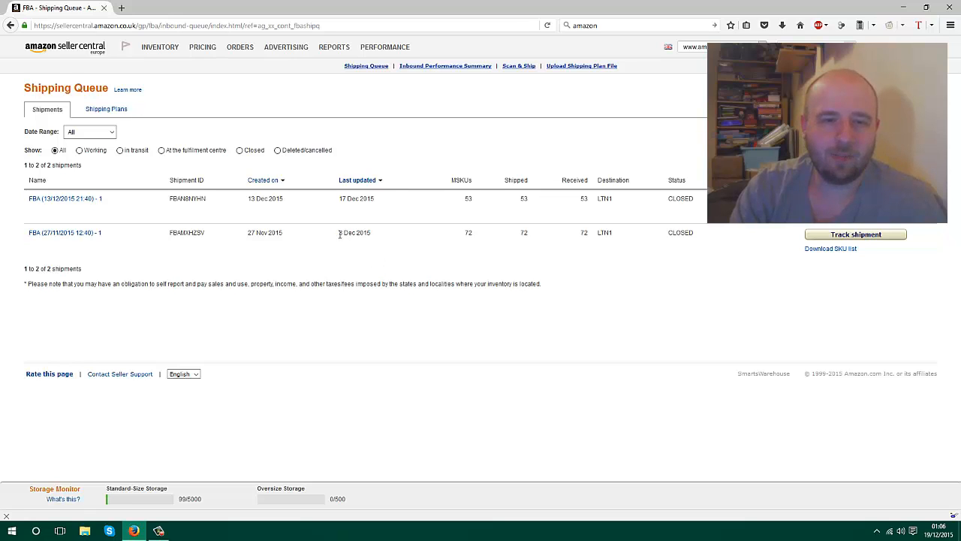
{"action": "left_click_drag", "start_coordinate": [341, 235], "coordinate": [377, 237]}
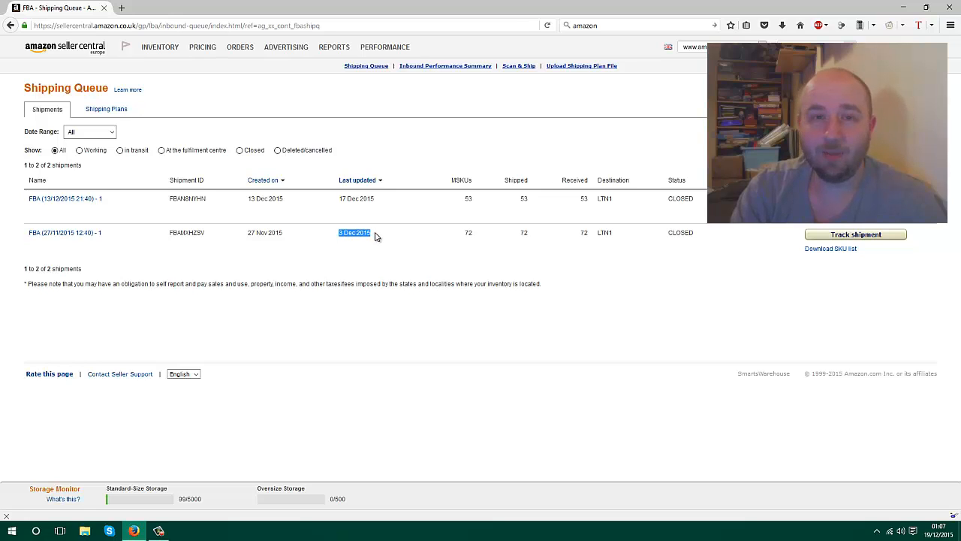
{"action": "left_click", "coordinate": [376, 236]}
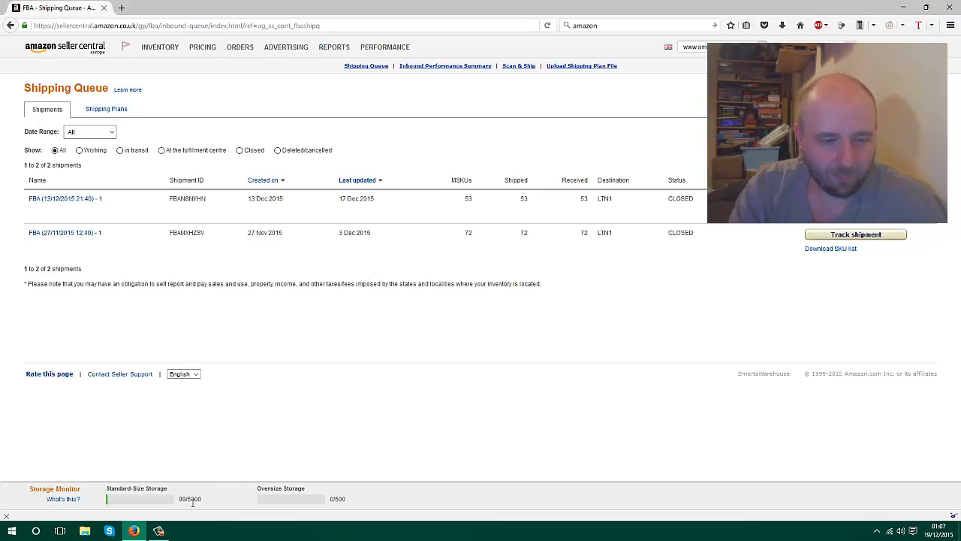
Check how much of the standard-size storage allowance is used in the Storage Monitor
{"action": "left_click_drag", "start_coordinate": [180, 502], "coordinate": [203, 503]}
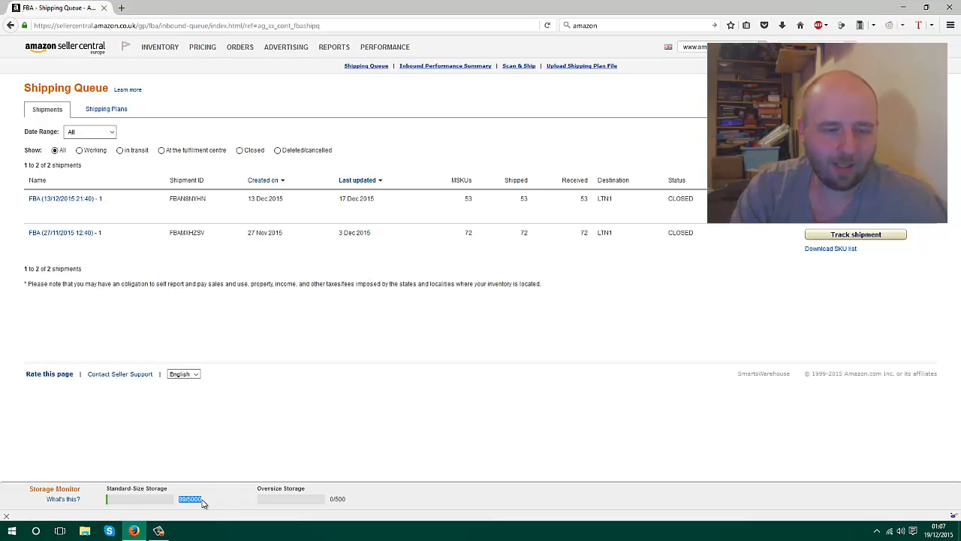
{"action": "left_click", "coordinate": [205, 504]}
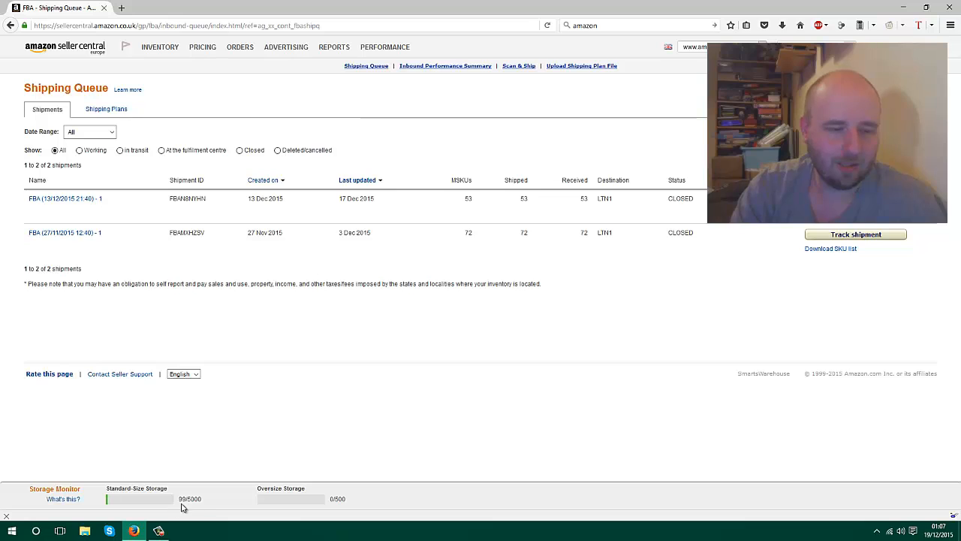
{"action": "left_click_drag", "start_coordinate": [179, 500], "coordinate": [206, 500]}
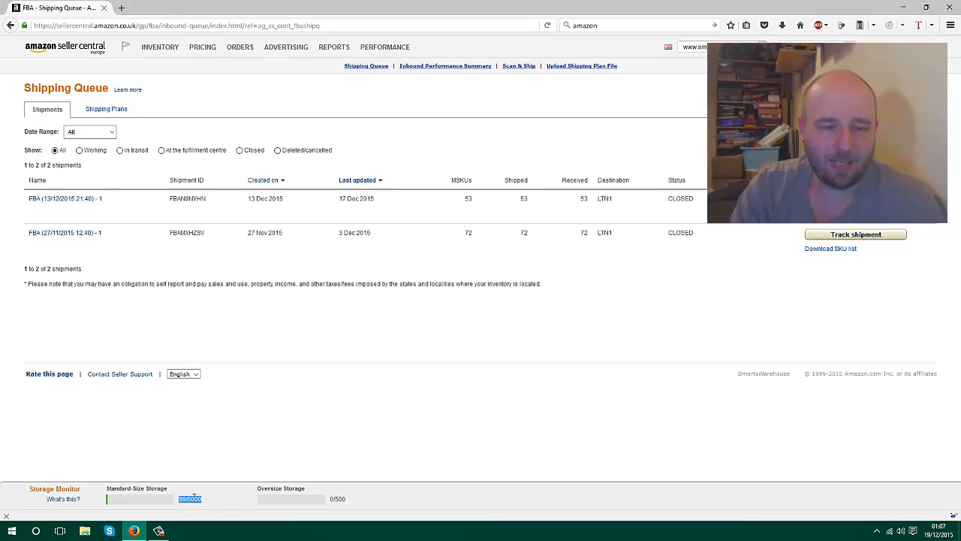
{"action": "left_click", "coordinate": [181, 503]}
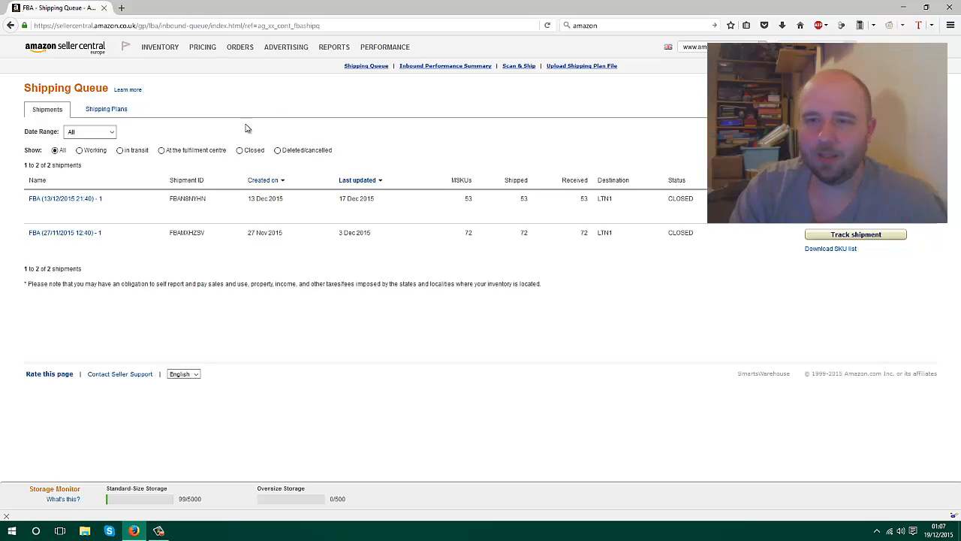
View the shipping plans, and open the shipment created on 13 Dec 2015 to look through its contents
{"action": "left_click", "coordinate": [99, 114]}
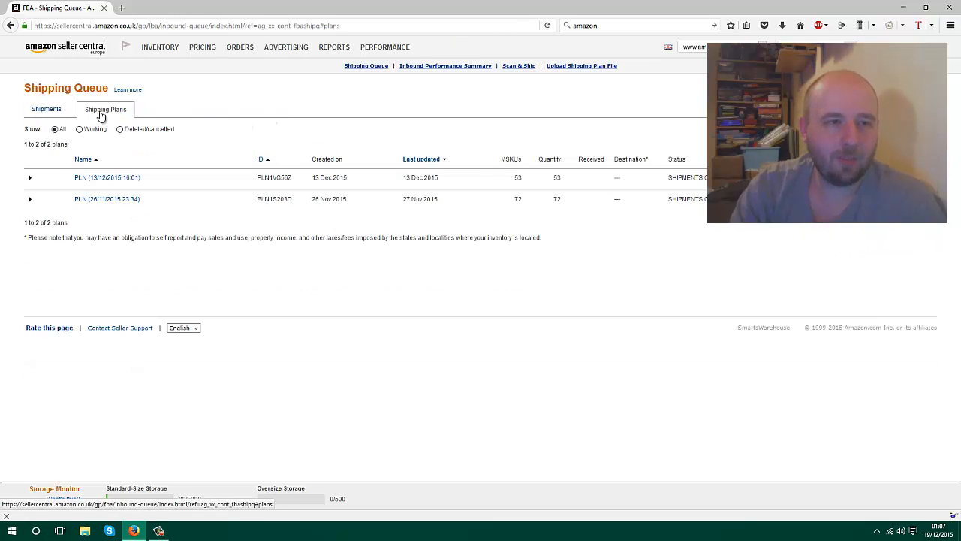
{"action": "left_click", "coordinate": [56, 120]}
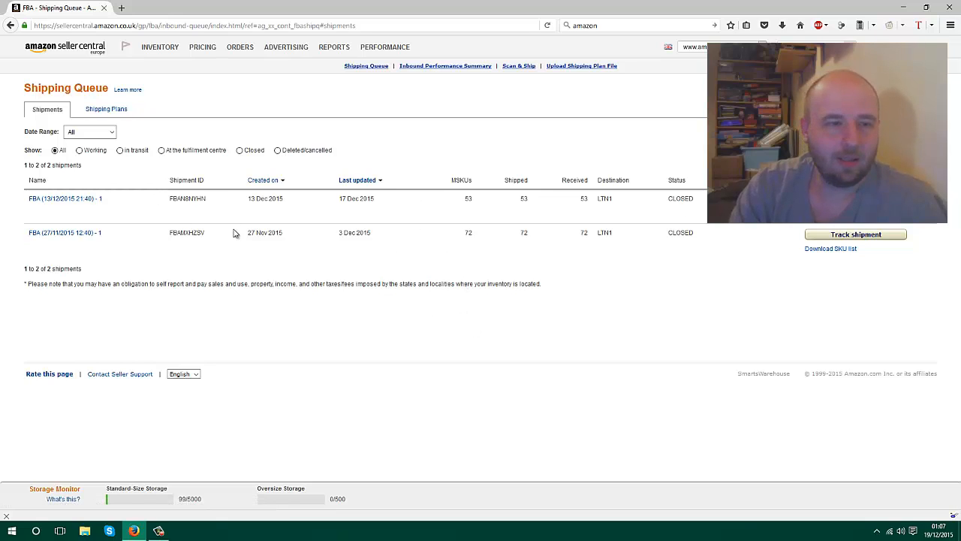
{"action": "left_click", "coordinate": [75, 202]}
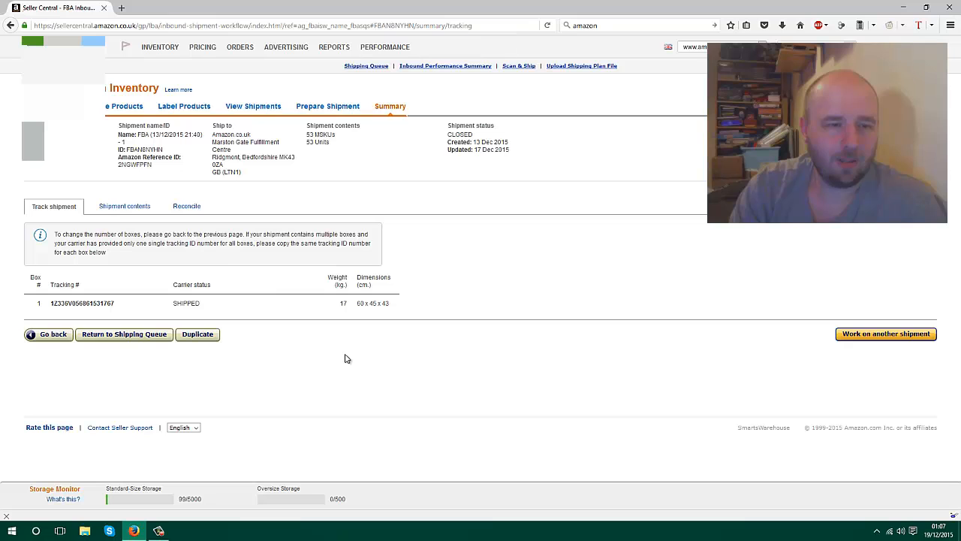
{"action": "left_click", "coordinate": [126, 207]}
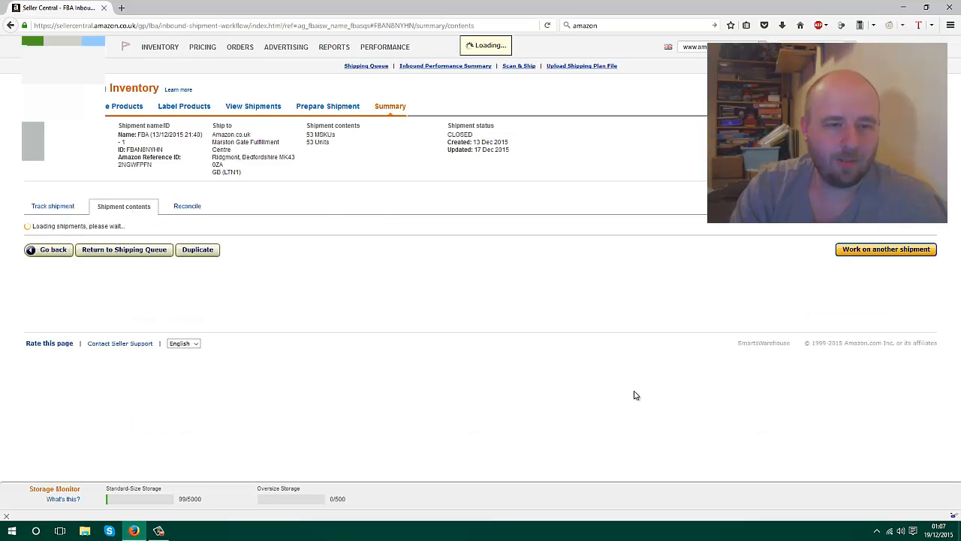
{"action": "scroll", "coordinate": [492, 322], "scroll_direction": "down", "scroll_amount": 10}
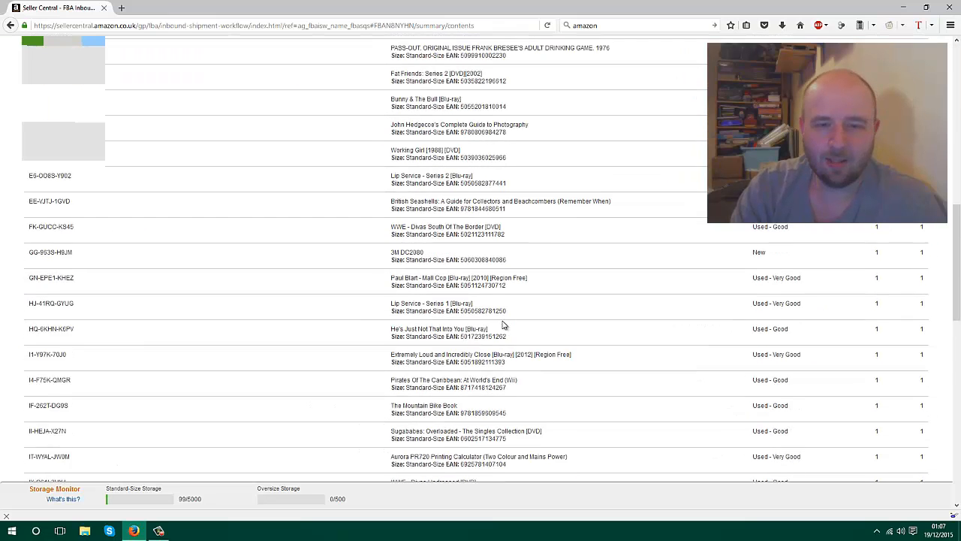
{"action": "scroll", "coordinate": [503, 321], "scroll_direction": "up", "scroll_amount": 10}
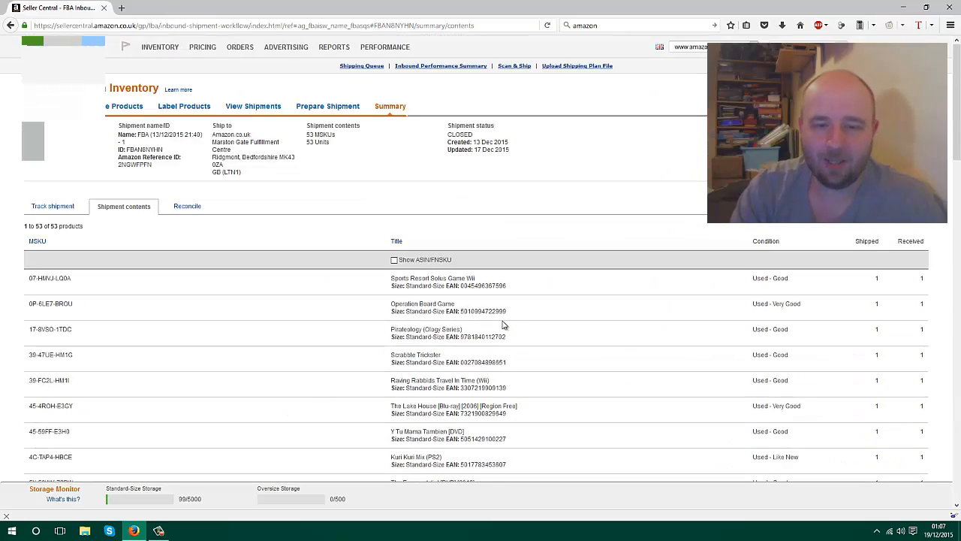
{"action": "scroll", "coordinate": [515, 323], "scroll_direction": "down", "scroll_amount": 8}
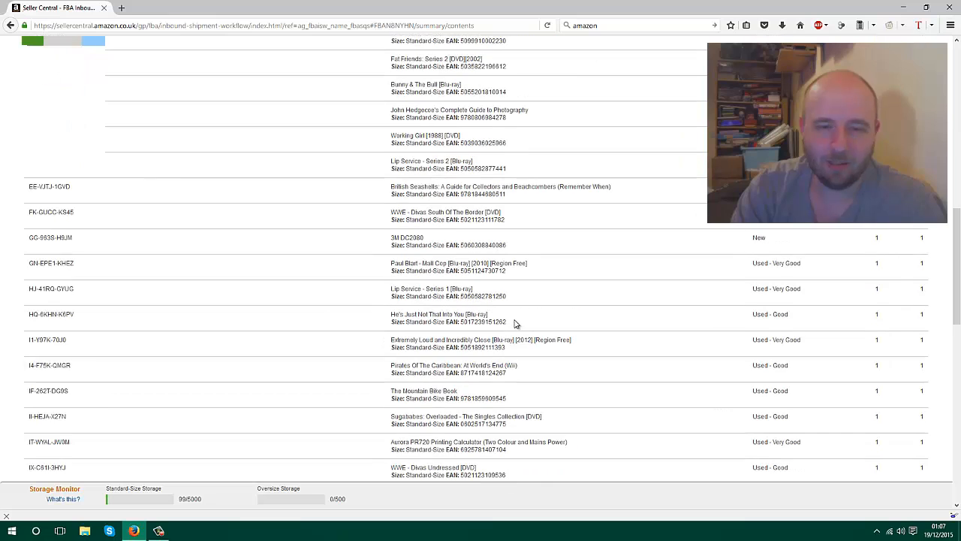
{"action": "scroll", "coordinate": [515, 323], "scroll_direction": "up", "scroll_amount": 5}
{"action": "scroll", "coordinate": [515, 321], "scroll_direction": "up", "scroll_amount": 5}
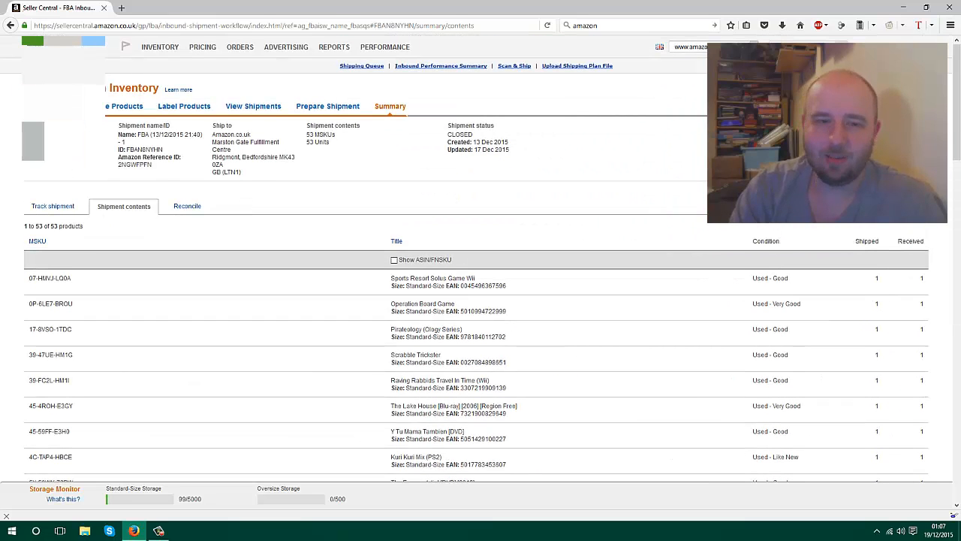
Leave the shipment details, view the shipping plans again and return to the shipping queue
{"action": "left_click", "coordinate": [10, 24]}
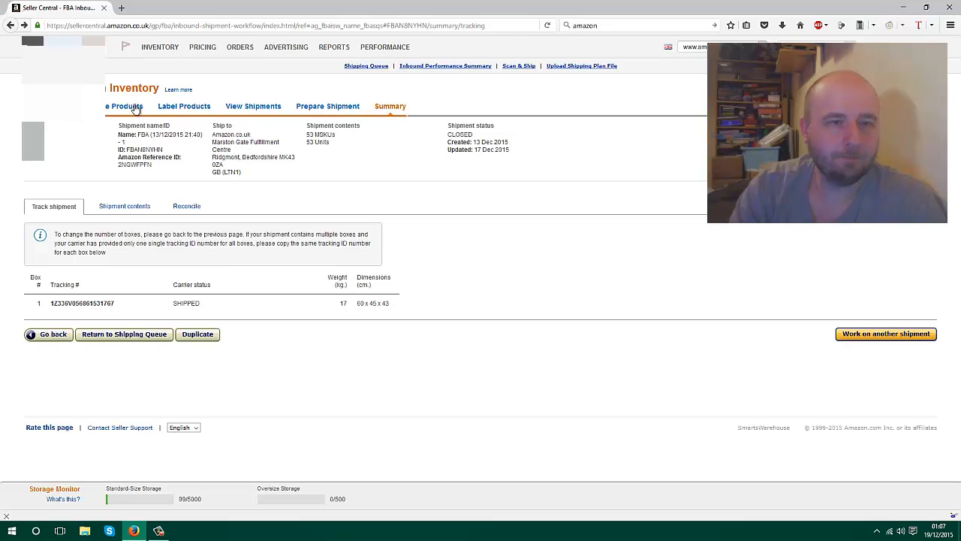
{"action": "left_click", "coordinate": [11, 26]}
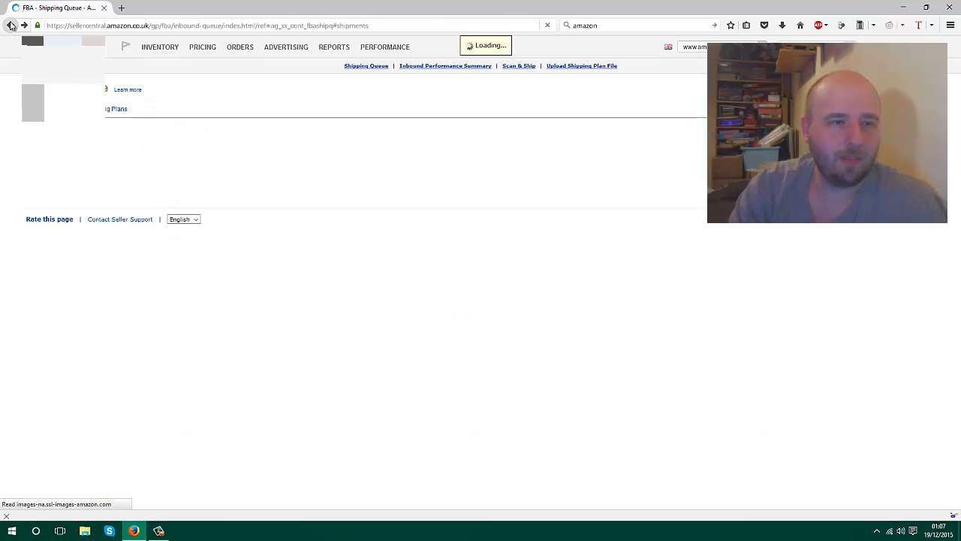
{"action": "mouse_move", "coordinate": [172, 51]}
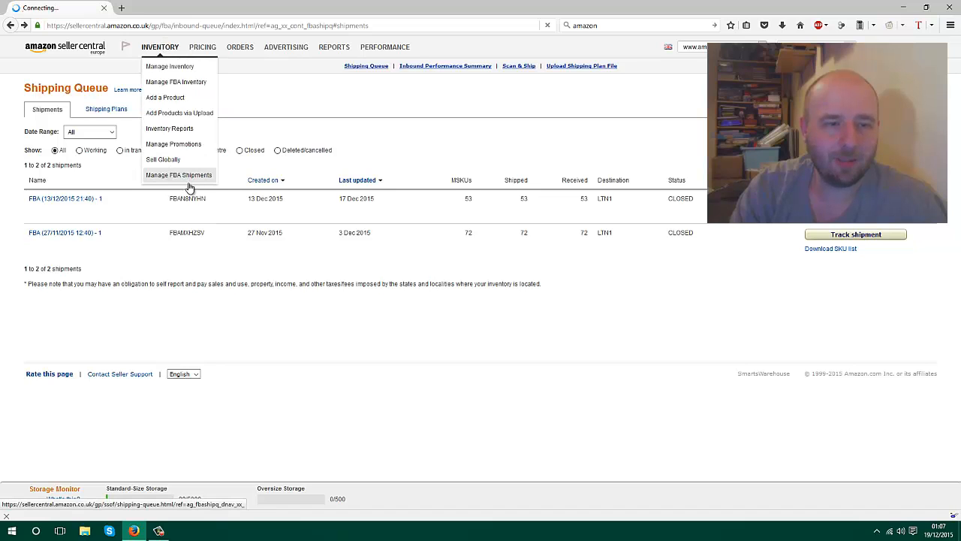
{"action": "left_click", "coordinate": [188, 181]}
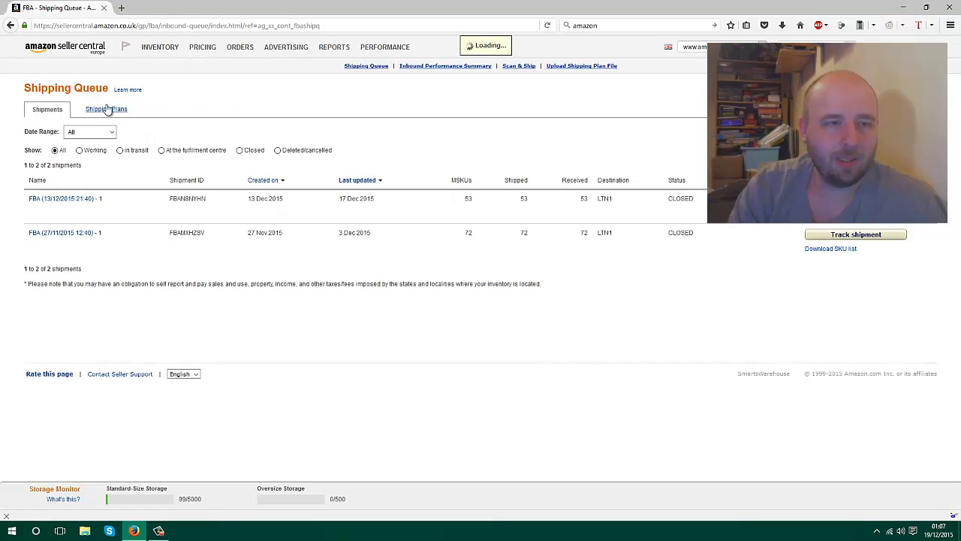
{"action": "left_click", "coordinate": [106, 109]}
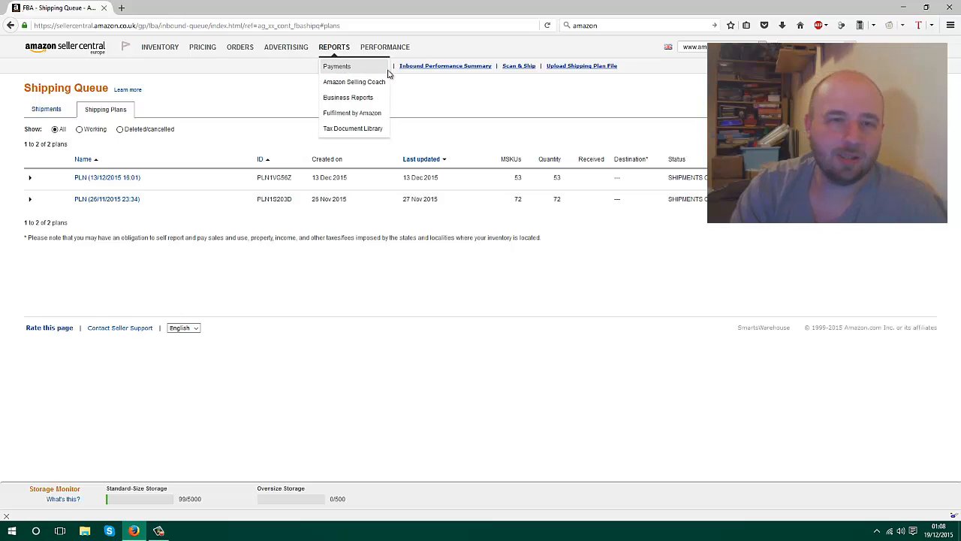
{"action": "left_click", "coordinate": [368, 67]}
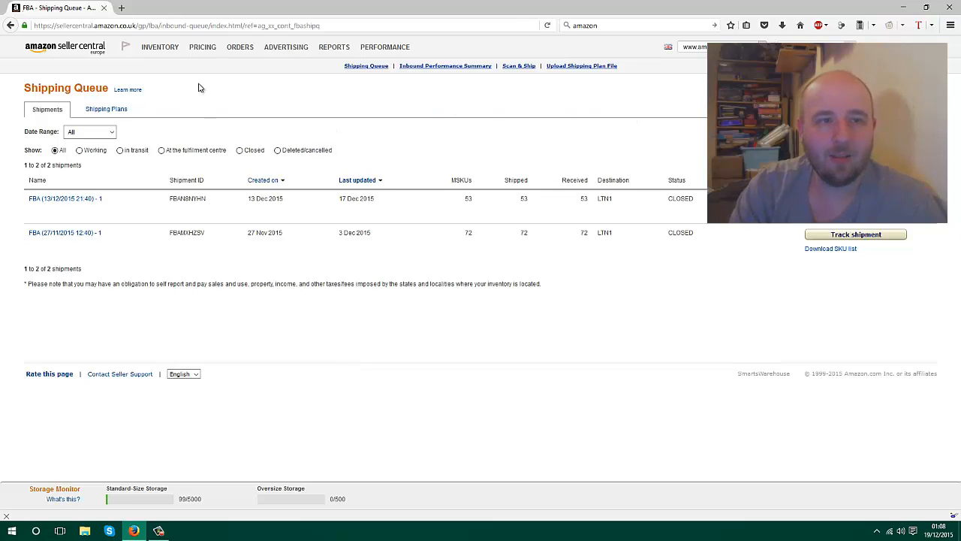
{"action": "mouse_move", "coordinate": [161, 48]}
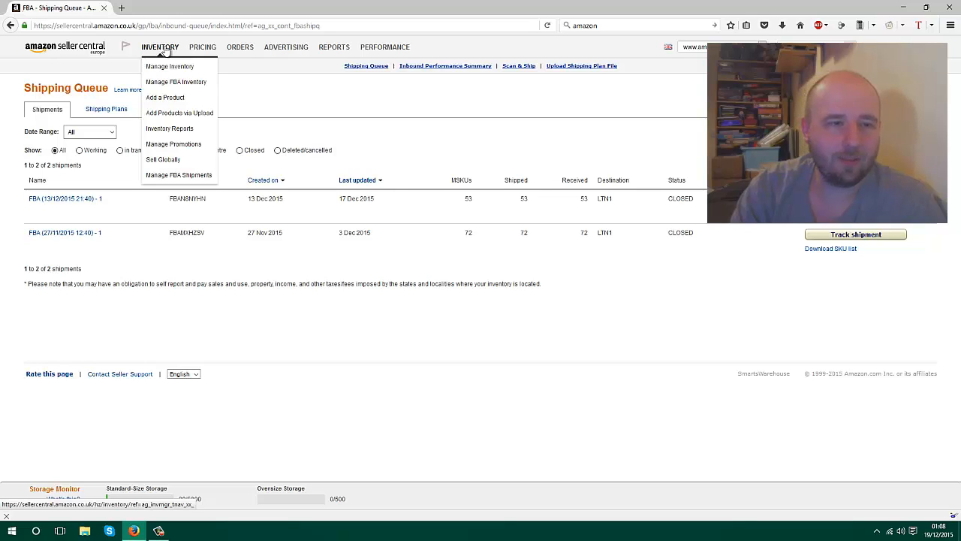
{"action": "left_click", "coordinate": [171, 104]}
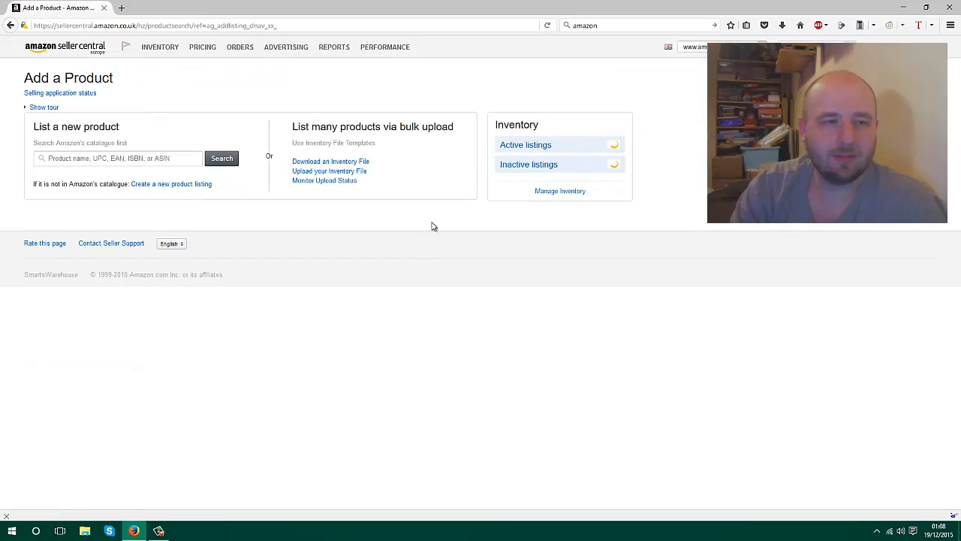
{"action": "left_click", "coordinate": [88, 159]}
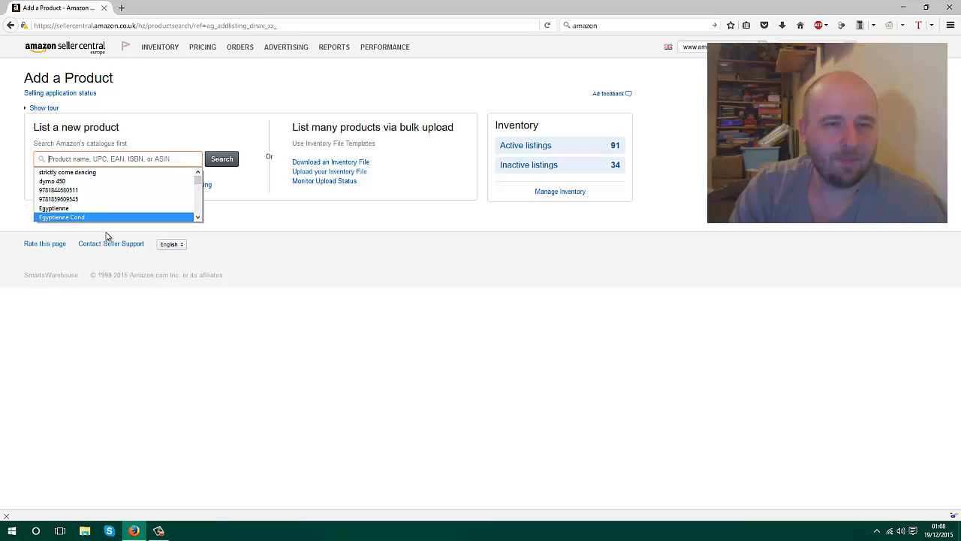
{"action": "left_click", "coordinate": [384, 298]}
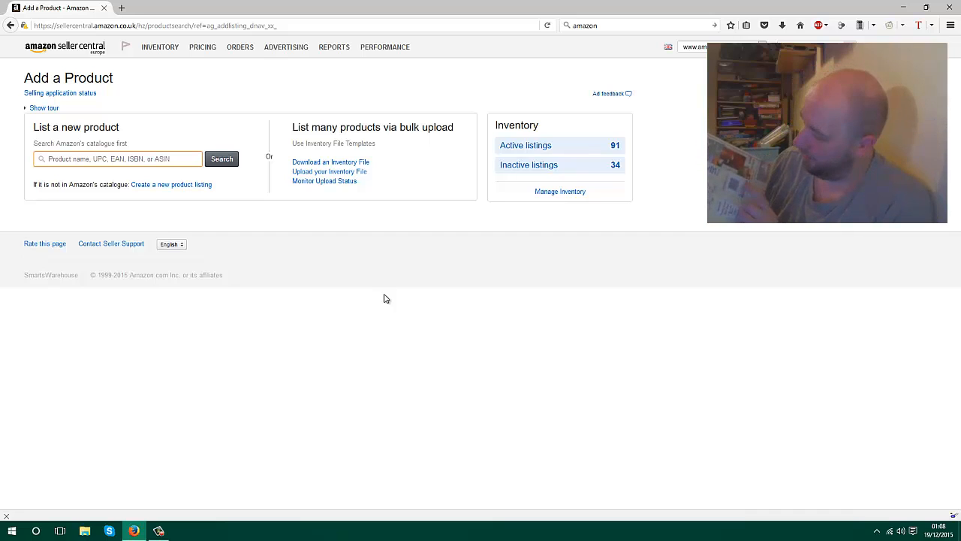
{"action": "type", "text": "501"}
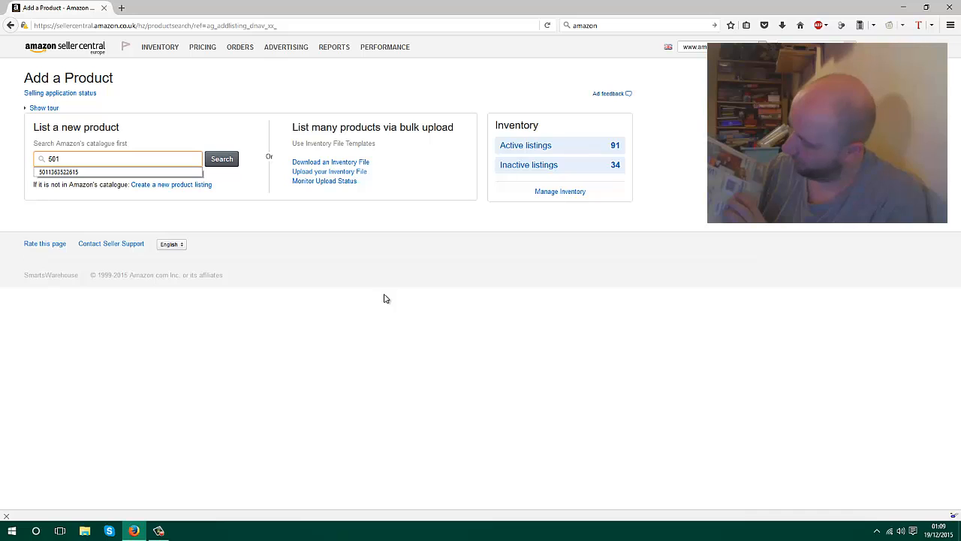
{"action": "type", "text": "2822081506"}
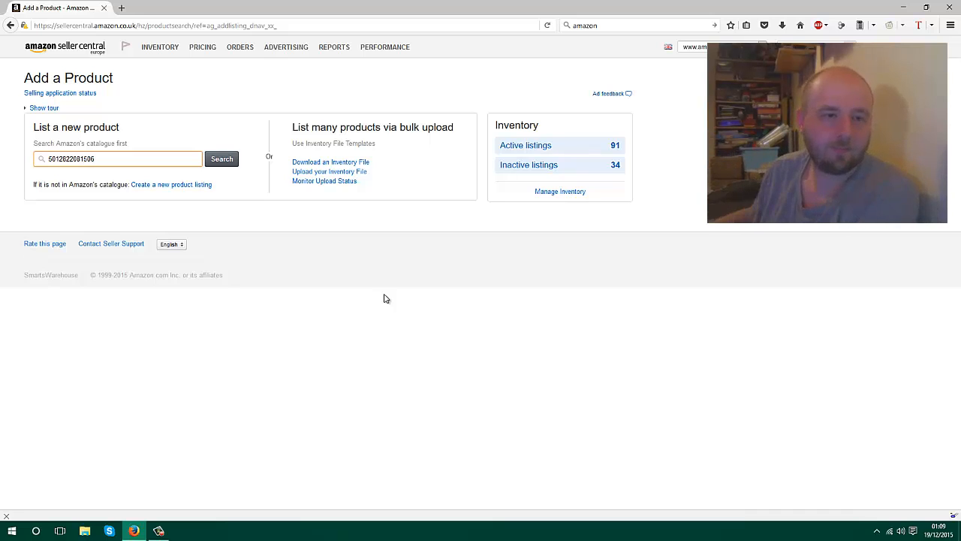
{"action": "left_click", "coordinate": [228, 164]}
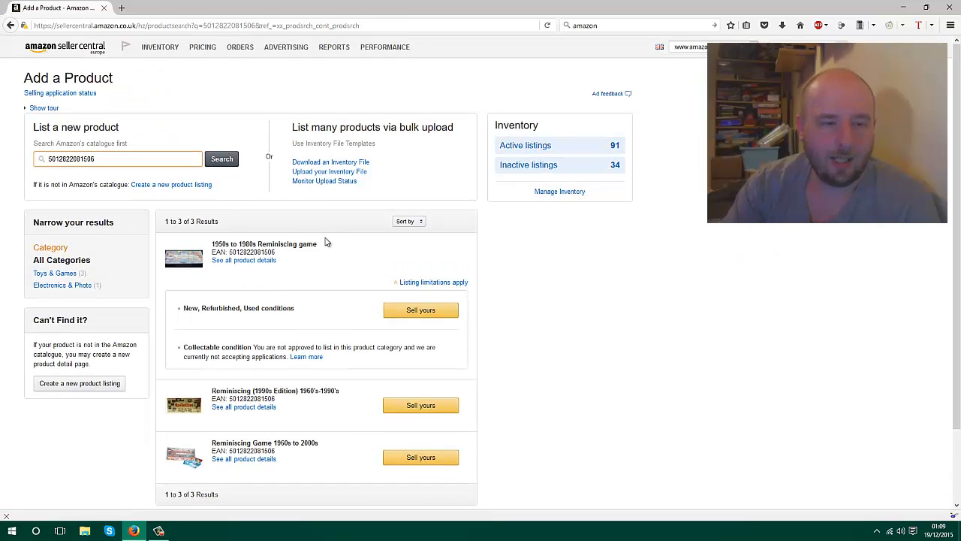
Start an offer for the Reminiscing (1990s Edition) 1960's-1990's game and set its condition to New
{"action": "scroll", "coordinate": [327, 248], "scroll_direction": "down", "scroll_amount": 1}
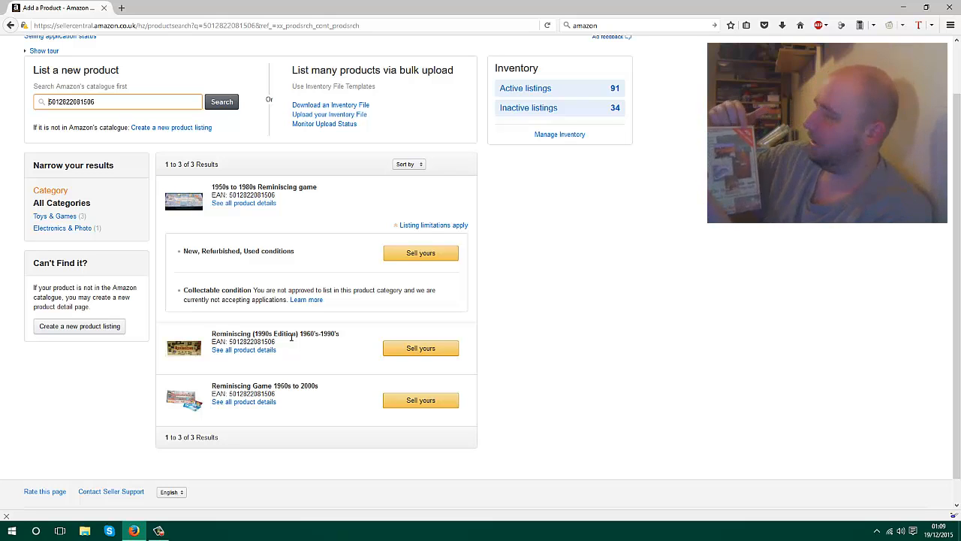
{"action": "left_click", "coordinate": [420, 348]}
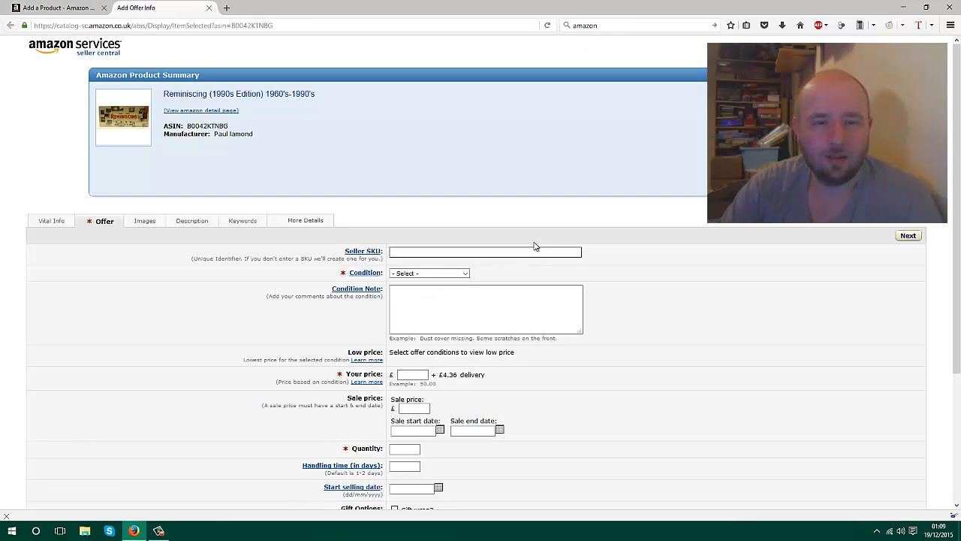
{"action": "left_click", "coordinate": [439, 273]}
{"action": "left_click", "coordinate": [427, 289]}
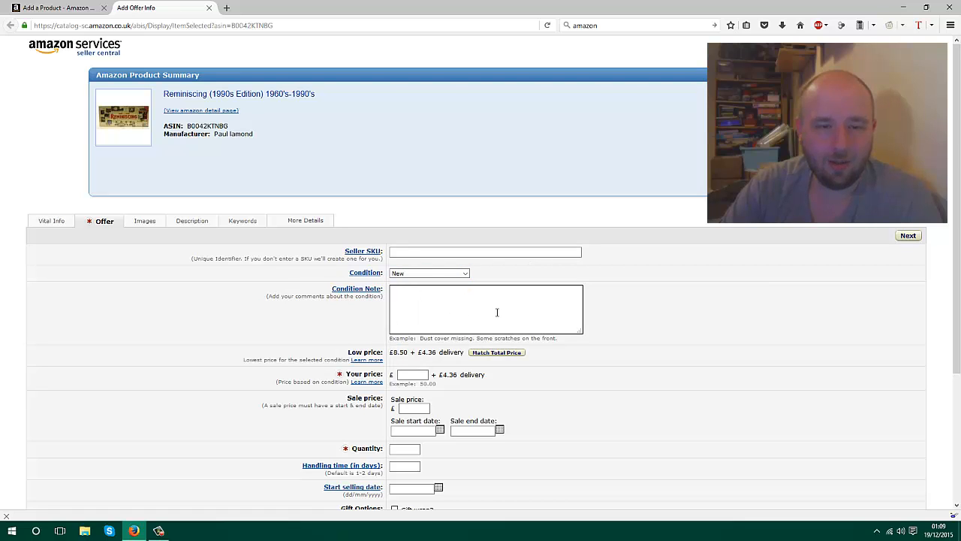
Enter the condition note "Brand New and Sealed. Picked, Packed and Shipped by Amazon."
{"action": "scroll", "coordinate": [638, 332], "scroll_direction": "down", "scroll_amount": 2}
{"action": "left_click", "coordinate": [429, 236]}
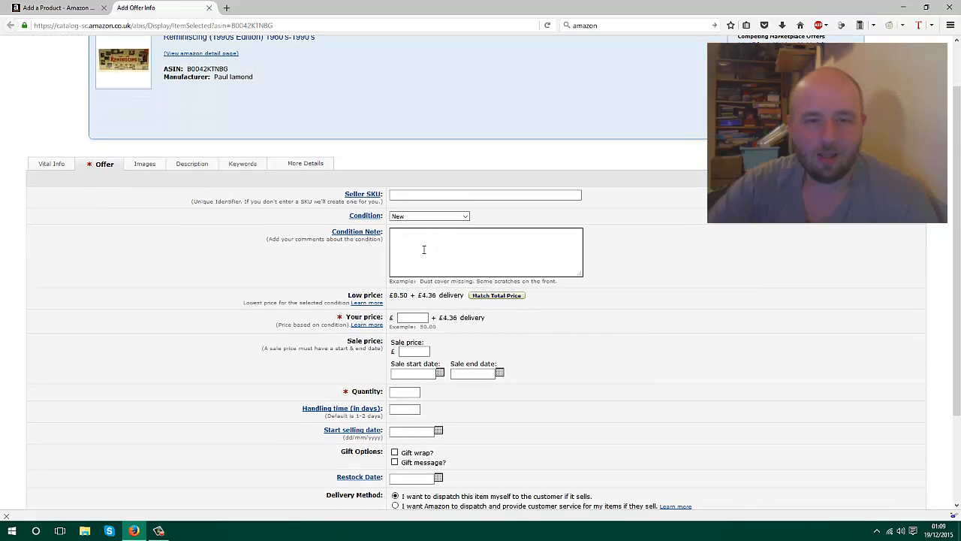
{"action": "type", "text": "B"}
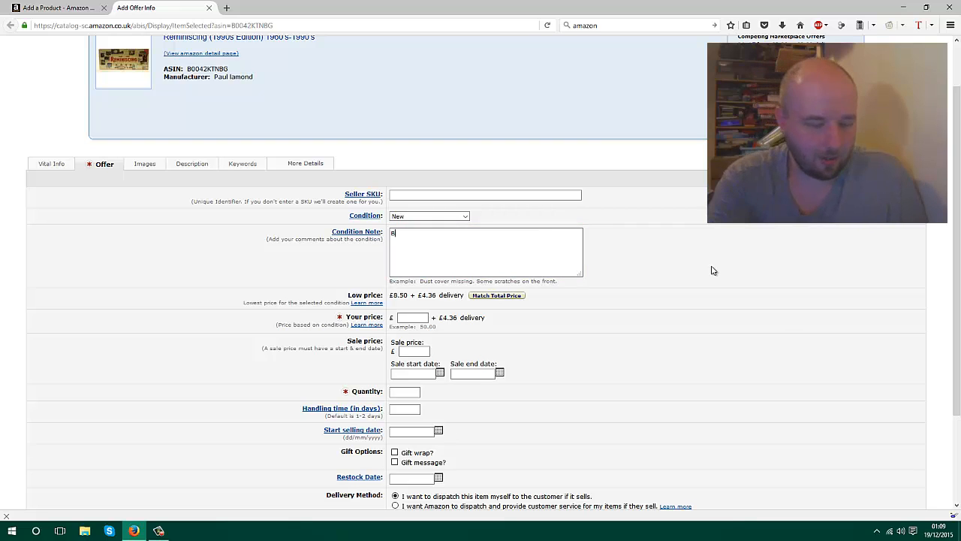
{"action": "type", "text": "rand New and Sealed. Picked, Packed"}
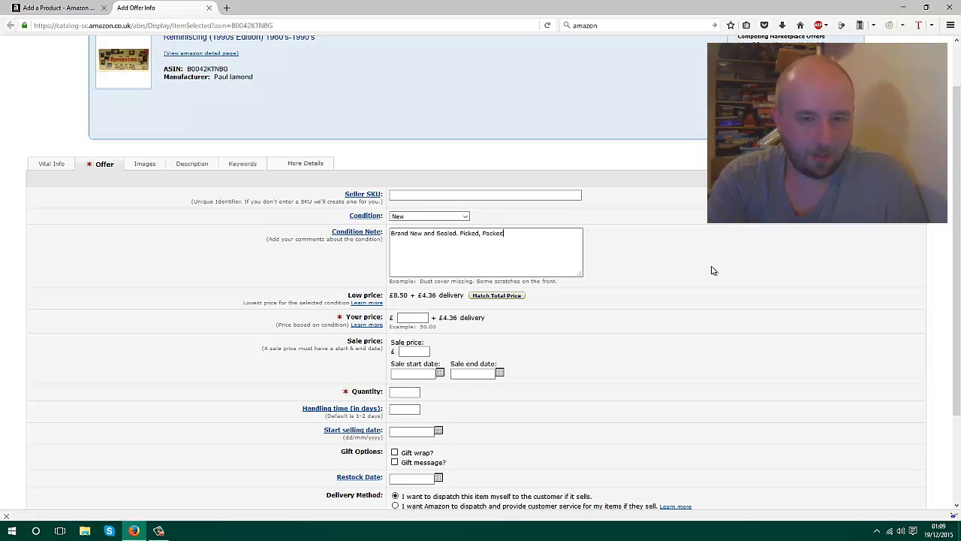
{"action": "type", "text": "by Amazon."}
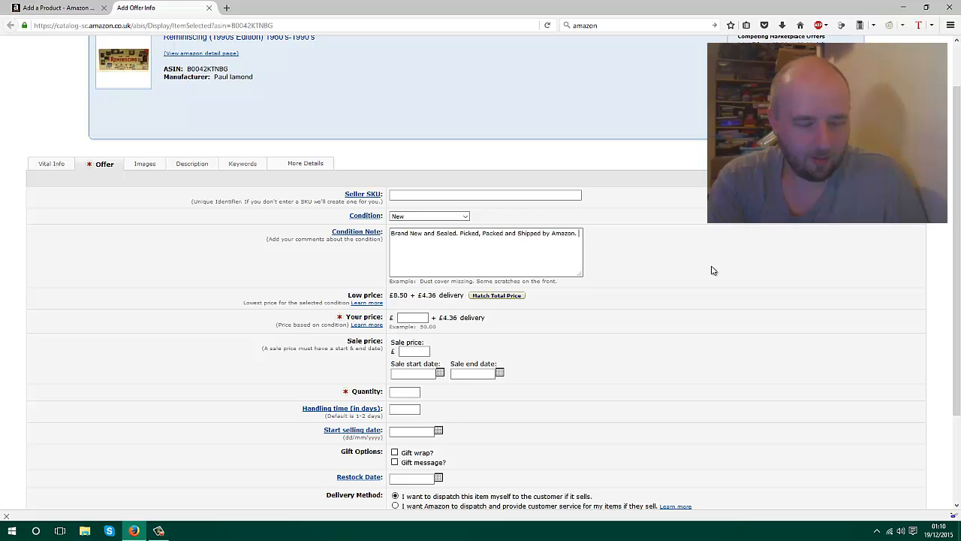
Add "Free Delivery Available. Amazon Customer Support." to the end of the condition note
{"action": "type", "text": "Free Deliver"}
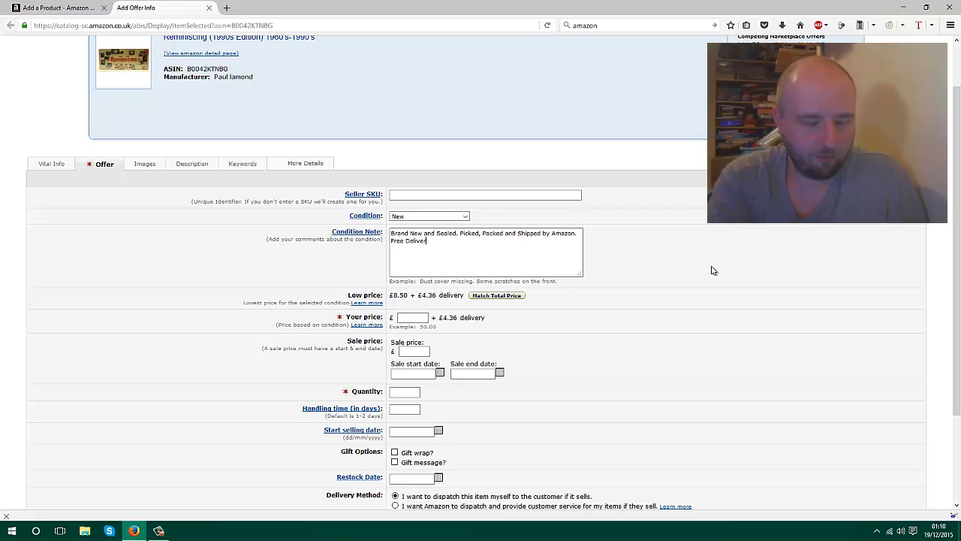
{"action": "type", "text": "y Available. Amazon Customer SUp"}
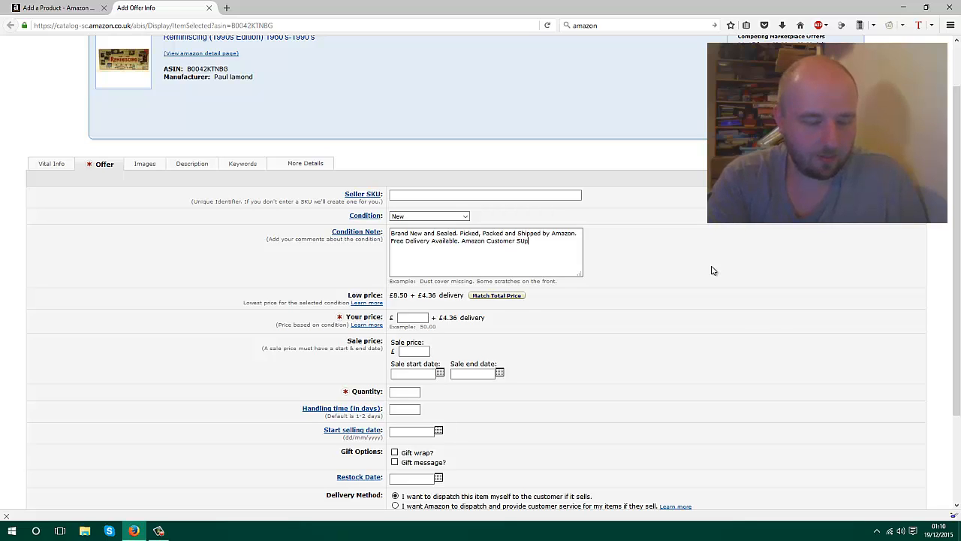
{"action": "type", "text": "ort"}
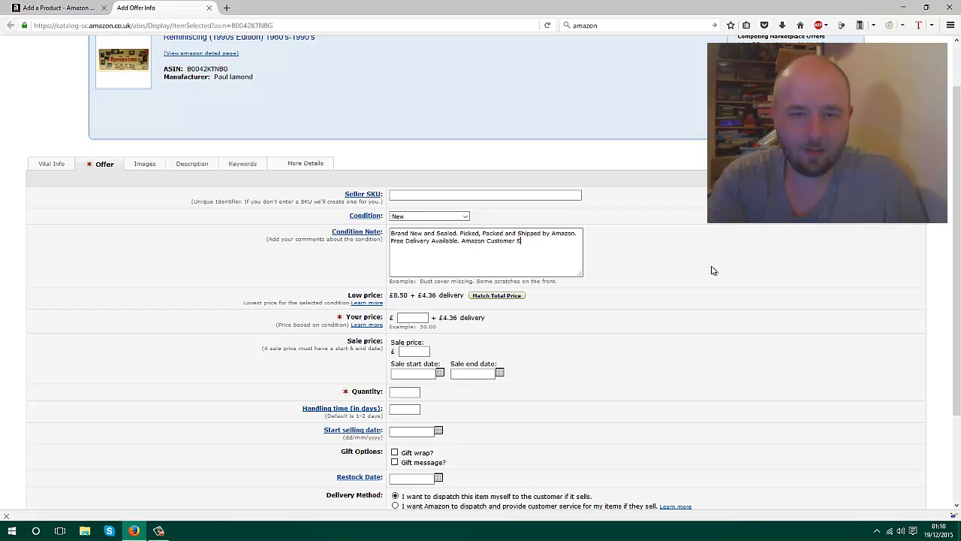
{"action": "type", "text": "upport."}
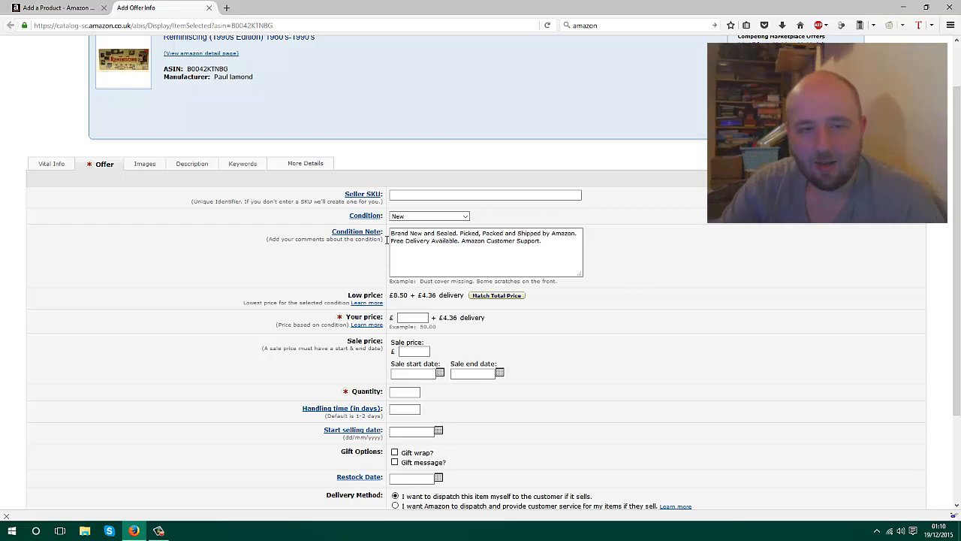
Set the offer's own price to £14.99 and its quantity to 1
{"action": "left_click", "coordinate": [406, 317]}
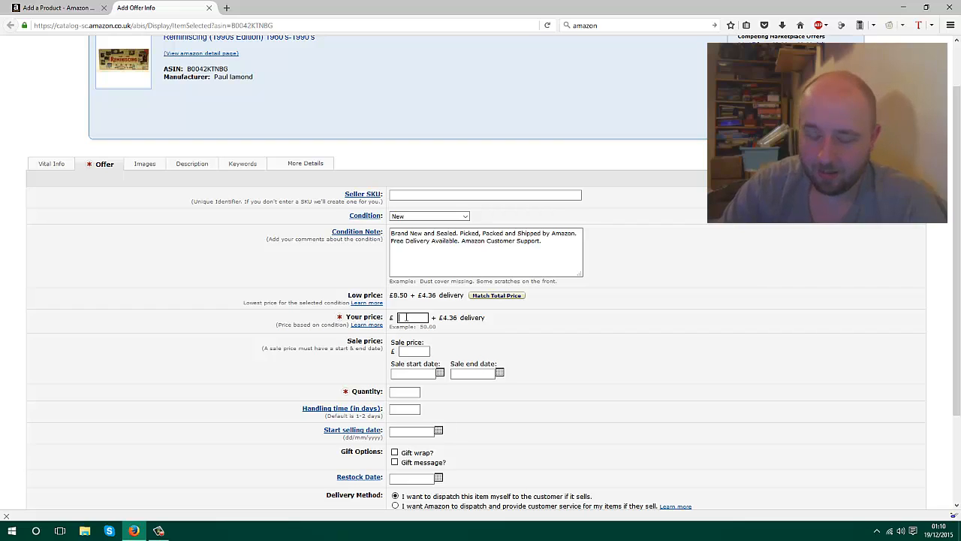
{"action": "type", "text": "14.99"}
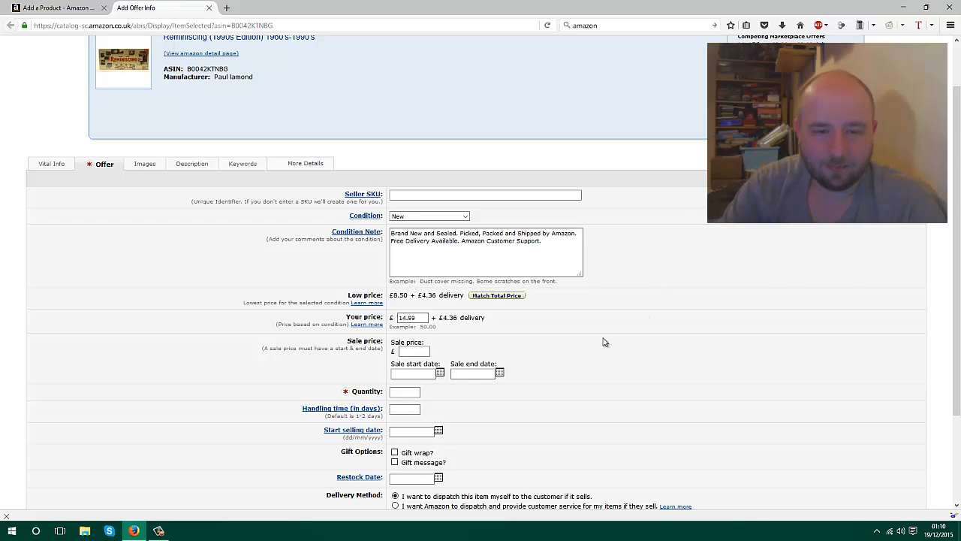
{"action": "scroll", "coordinate": [600, 337], "scroll_direction": "down", "scroll_amount": 1}
{"action": "left_click", "coordinate": [420, 294]}
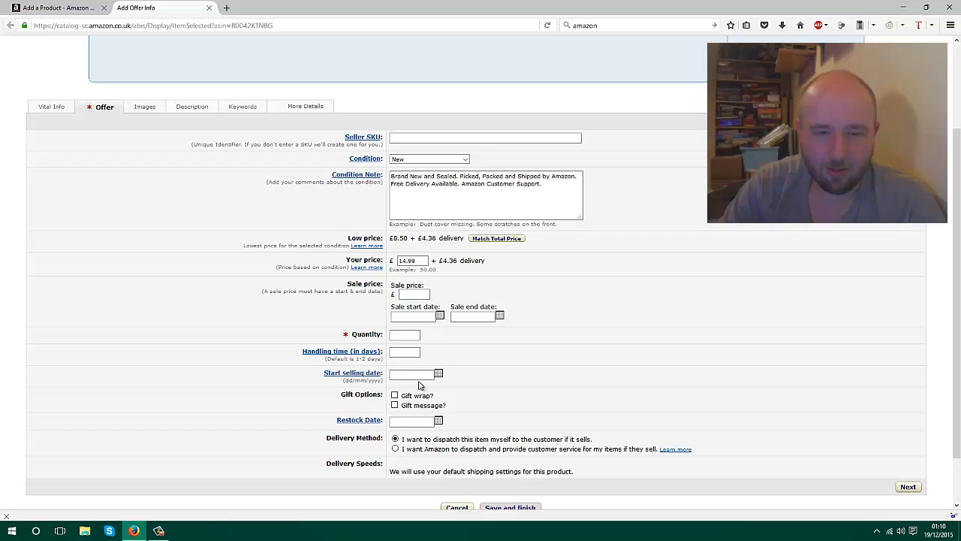
{"action": "left_click", "coordinate": [404, 335]}
{"action": "type", "text": "1"}
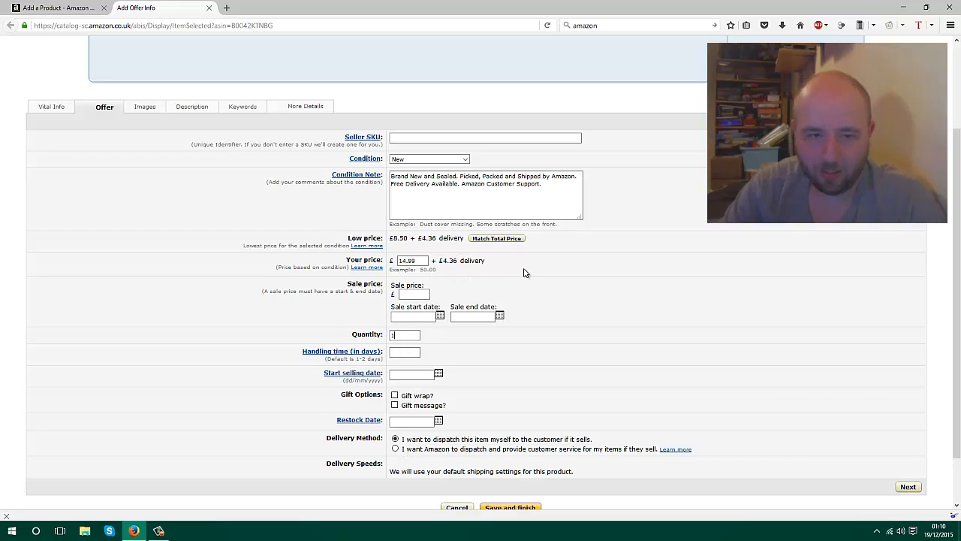
{"action": "left_click", "coordinate": [417, 352]}
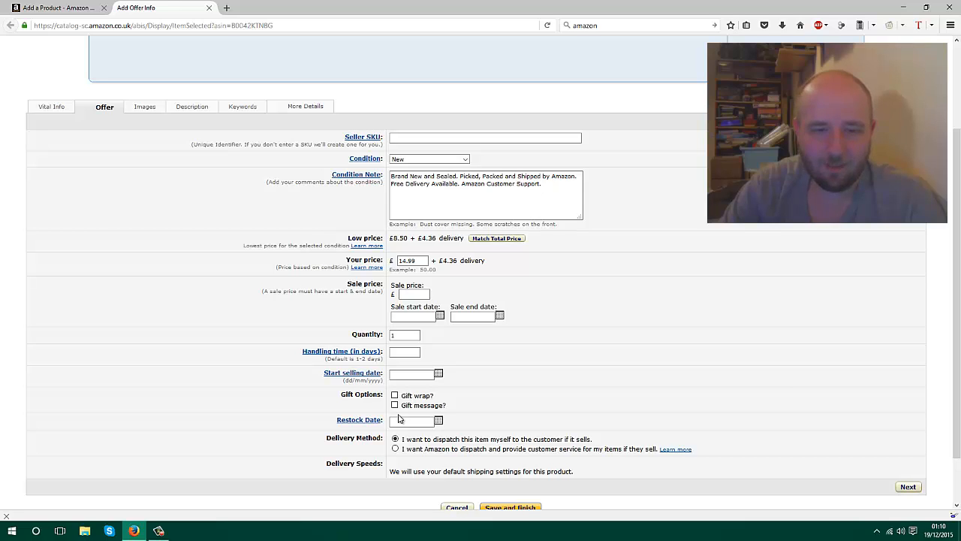
Choose to have Amazon dispatch the item and provide customer service, and remember this delivery setting for next time
{"action": "scroll", "coordinate": [399, 419], "scroll_direction": "down", "scroll_amount": 2}
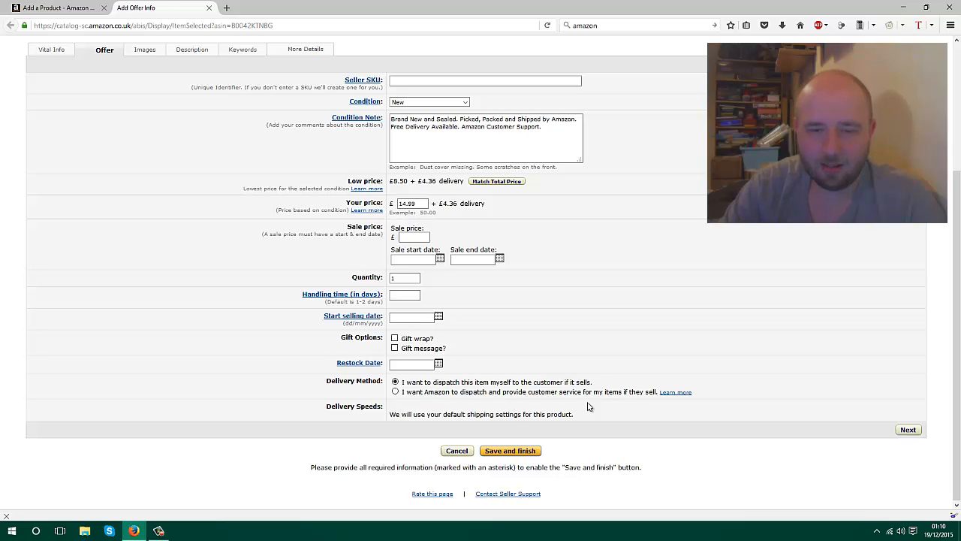
{"action": "left_click", "coordinate": [395, 392]}
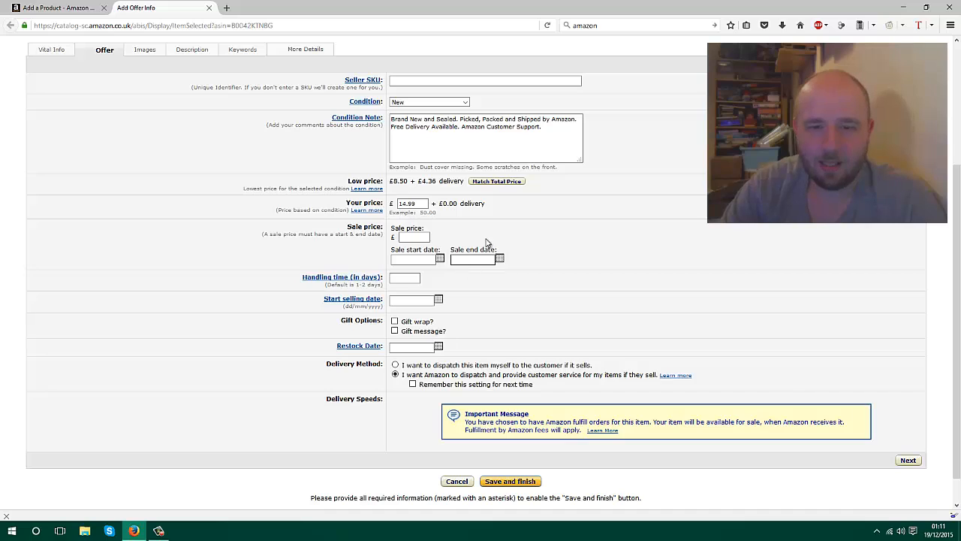
{"action": "double_click", "coordinate": [449, 202]}
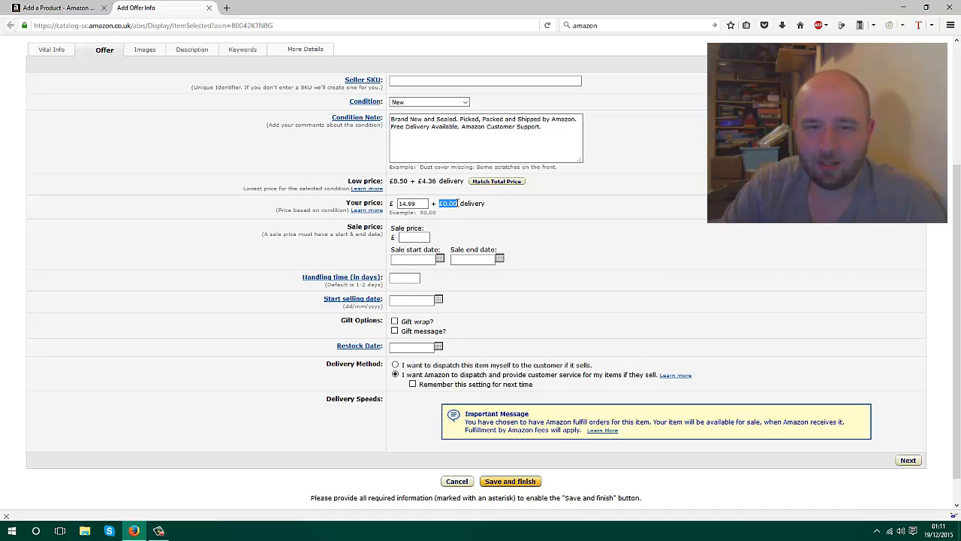
{"action": "left_click", "coordinate": [516, 213]}
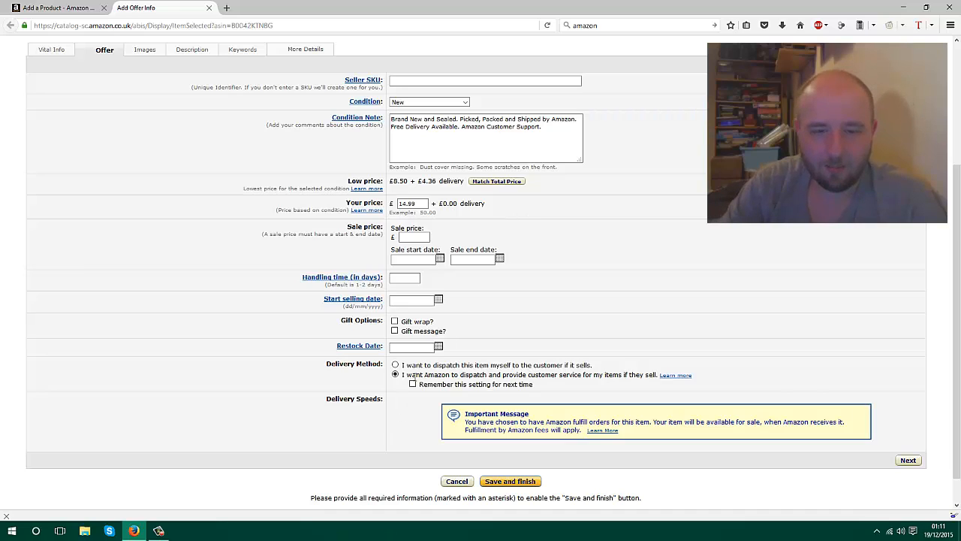
{"action": "left_click", "coordinate": [412, 385]}
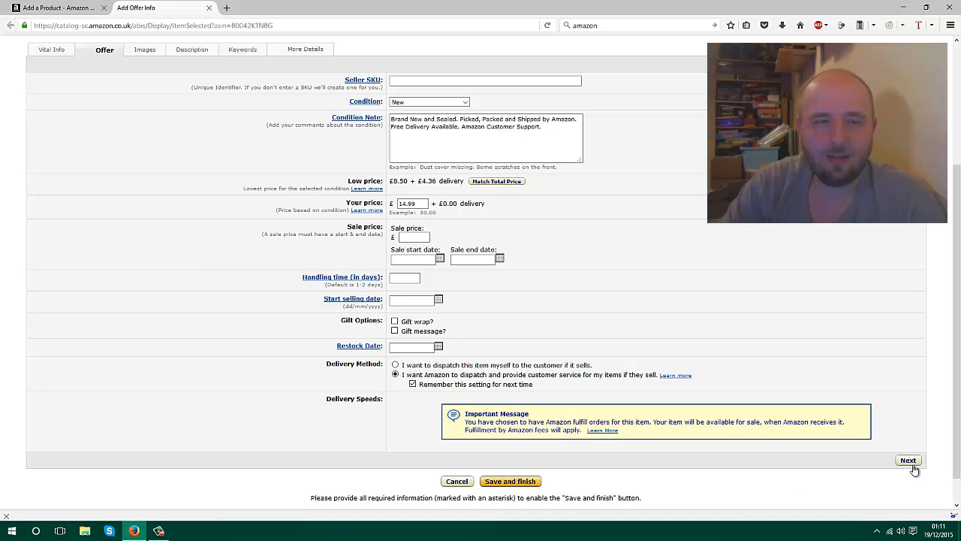
Look through the listing's Images, Description, Keywords, More Details and Vital Info sections and return to the Offer section
{"action": "left_click", "coordinate": [147, 51]}
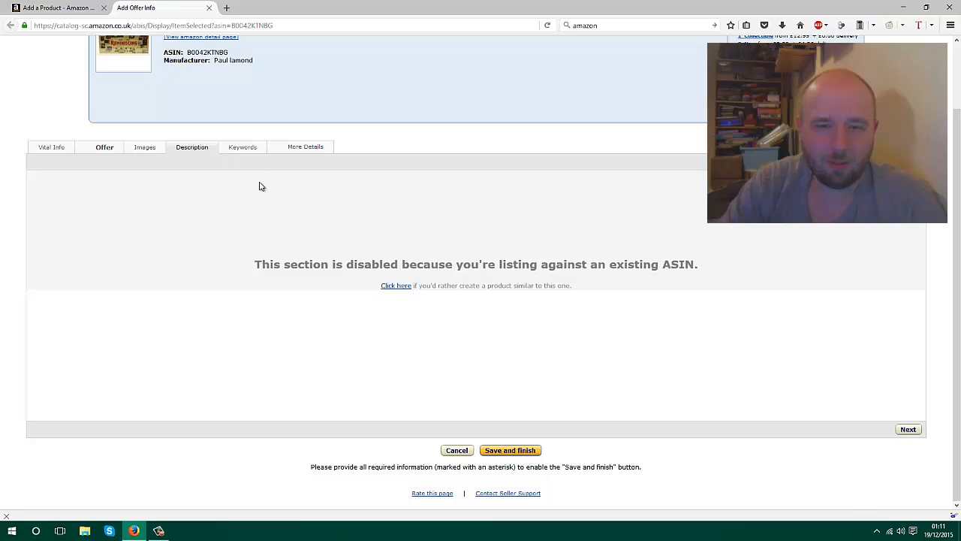
{"action": "left_click", "coordinate": [253, 153]}
{"action": "left_click", "coordinate": [309, 150]}
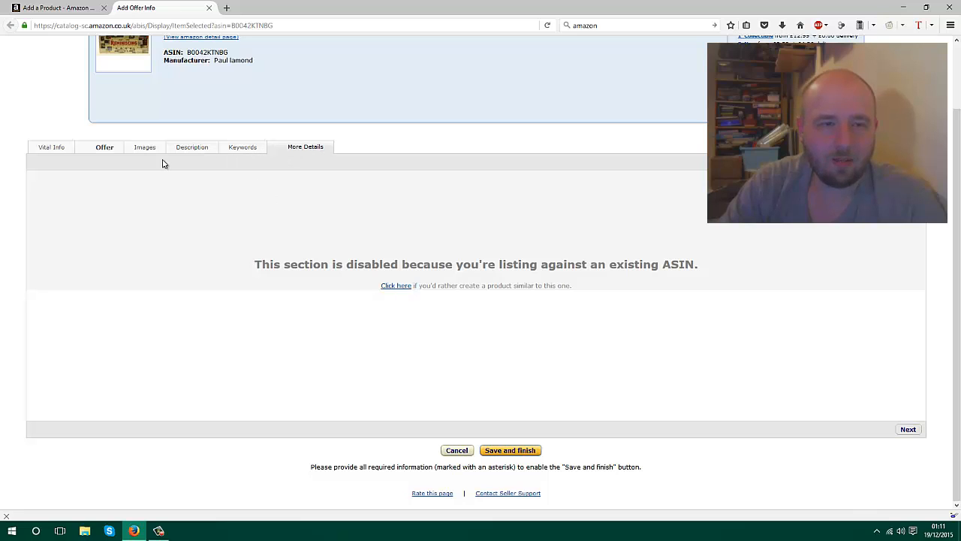
{"action": "left_click", "coordinate": [114, 153]}
{"action": "left_click", "coordinate": [154, 151]}
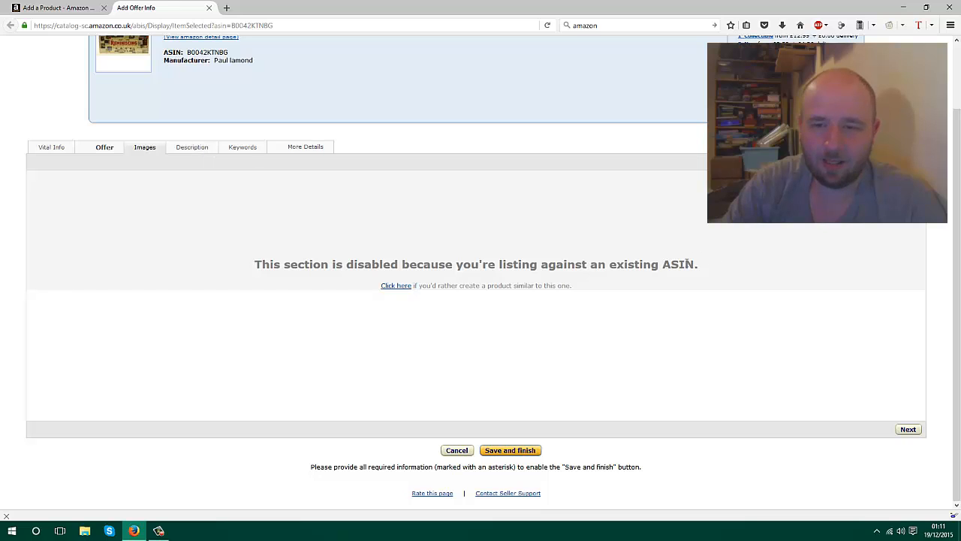
{"action": "double_click", "coordinate": [687, 263]}
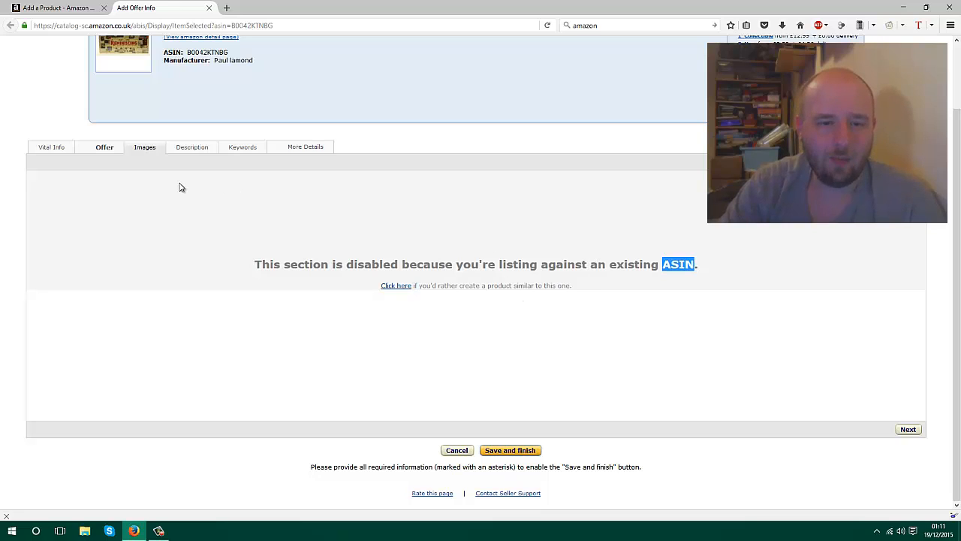
{"action": "left_click", "coordinate": [105, 151]}
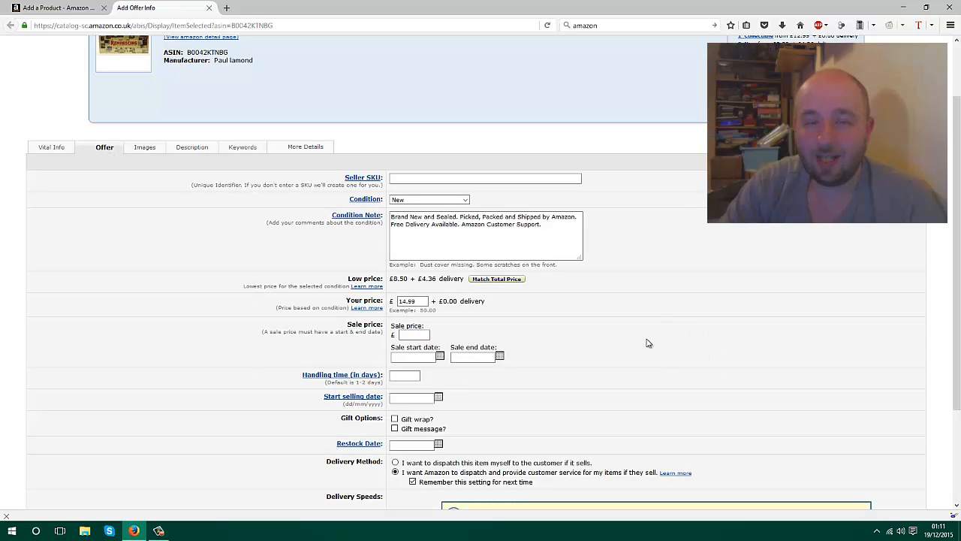
{"action": "left_click", "coordinate": [144, 149]}
{"action": "left_click", "coordinate": [197, 147]}
{"action": "left_click", "coordinate": [254, 148]}
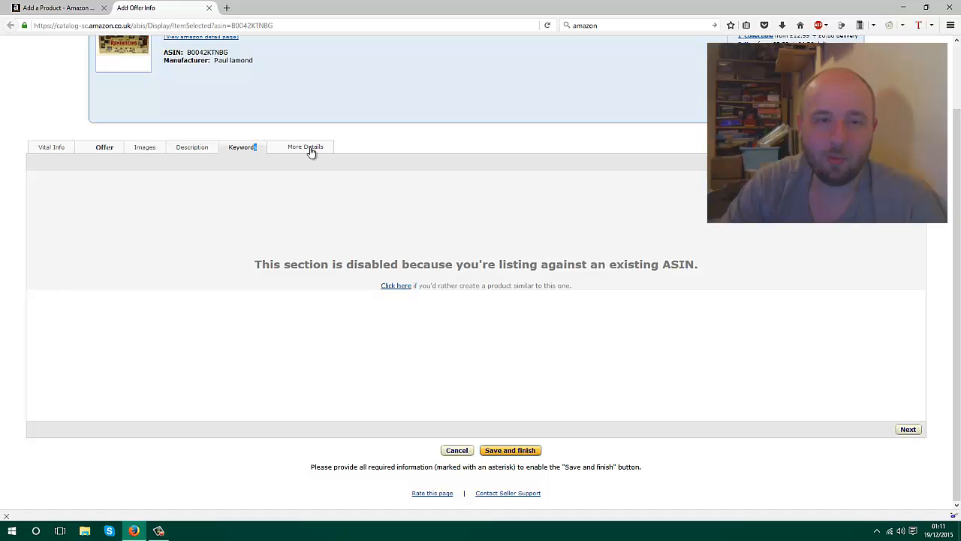
{"action": "left_click", "coordinate": [312, 149]}
{"action": "left_click", "coordinate": [64, 149]}
{"action": "left_click", "coordinate": [98, 149]}
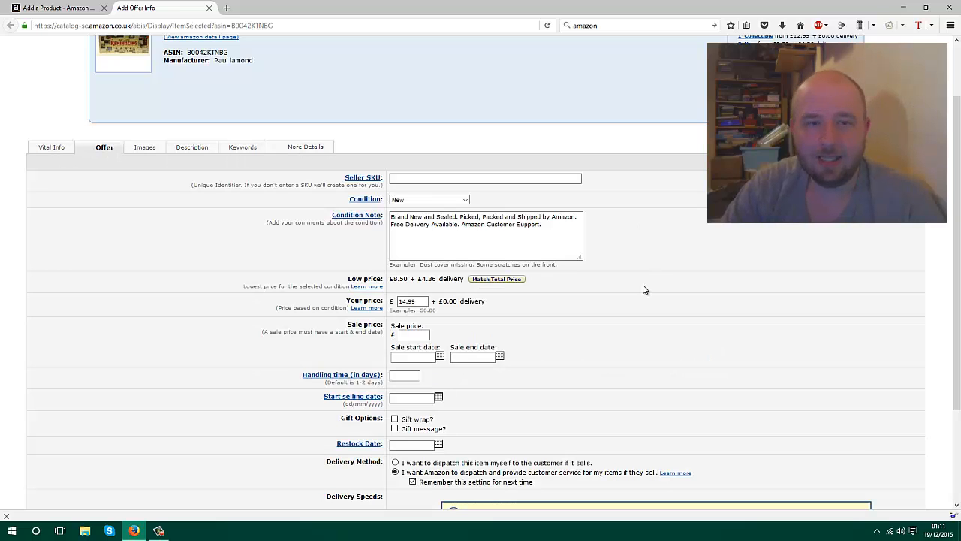
Save and finish the offer, and set the game's units to 1 in the new shipping plan
{"action": "scroll", "coordinate": [612, 300], "scroll_direction": "down", "scroll_amount": 3}
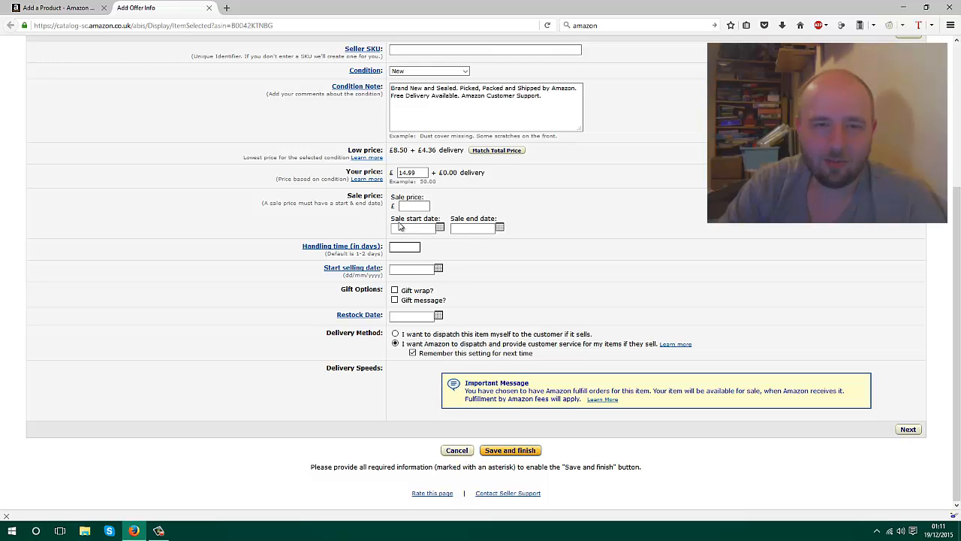
{"action": "left_click", "coordinate": [520, 451]}
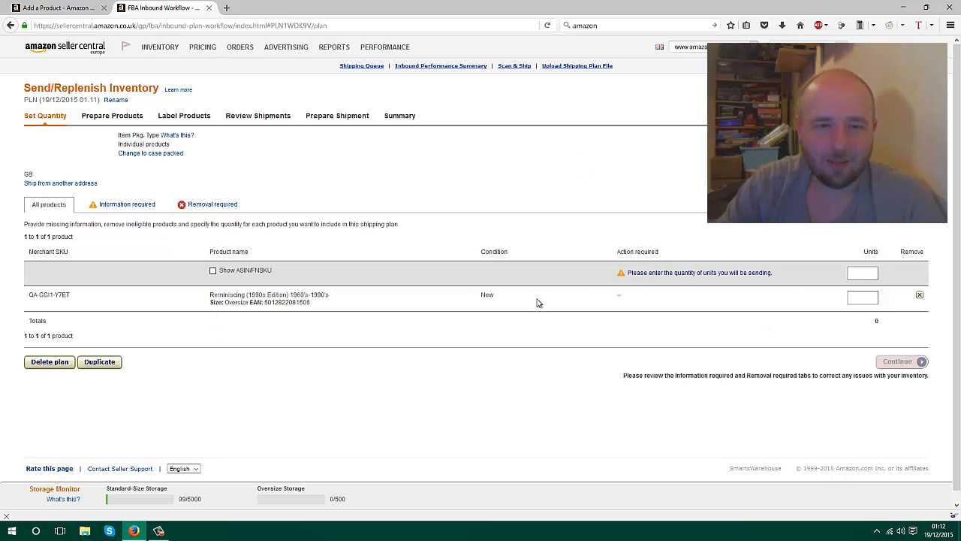
{"action": "left_click", "coordinate": [873, 299]}
{"action": "type", "text": "1"}
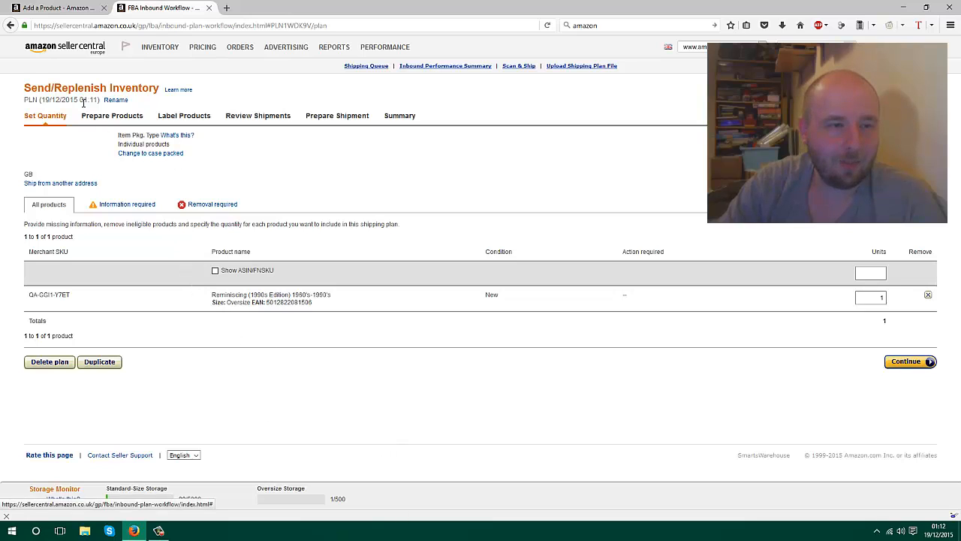
Examine the shipping plan's name and read the help on individual versus case-packed products, closing the help when done
{"action": "left_click_drag", "start_coordinate": [43, 99], "coordinate": [98, 100]}
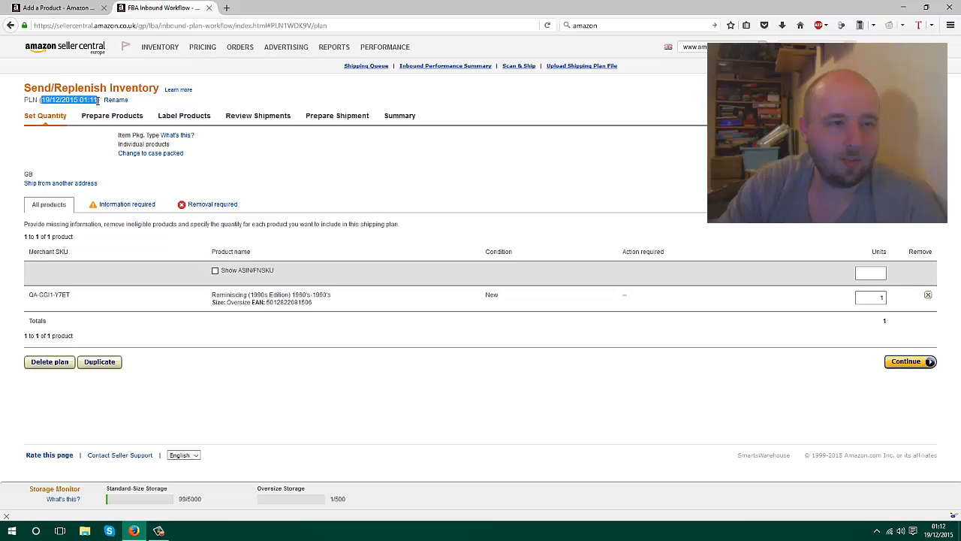
{"action": "left_click", "coordinate": [67, 108]}
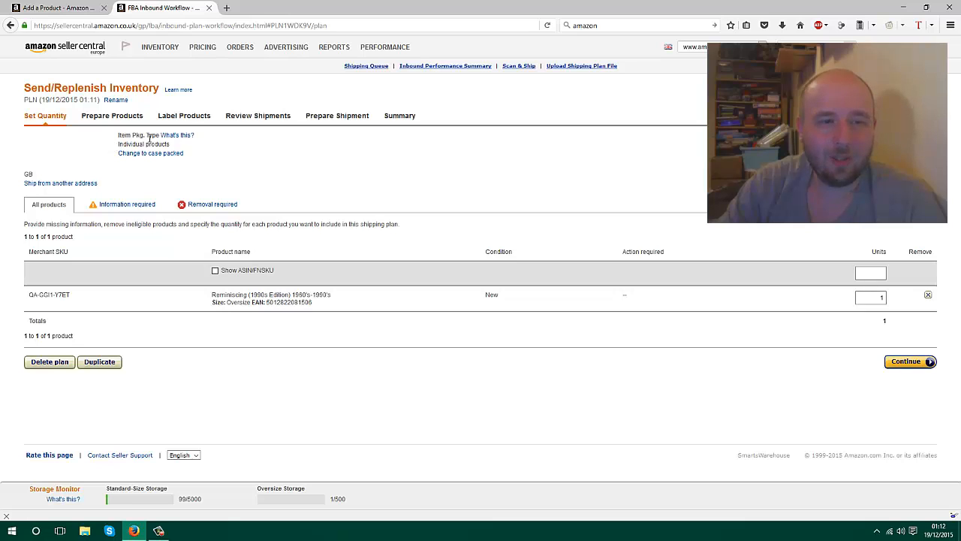
{"action": "left_click_drag", "start_coordinate": [149, 137], "coordinate": [178, 148]}
{"action": "left_click", "coordinate": [184, 138]}
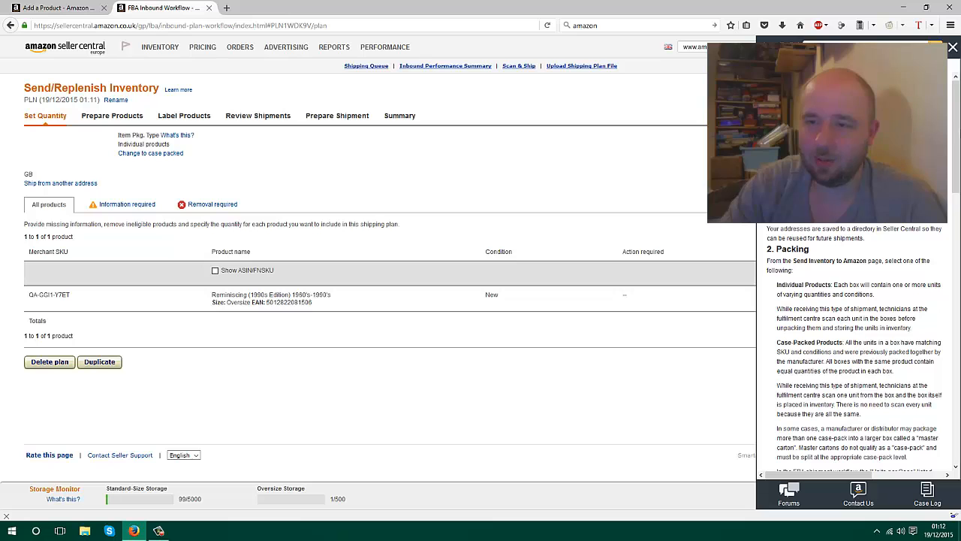
{"action": "scroll", "coordinate": [856, 345], "scroll_direction": "down", "scroll_amount": 5}
{"action": "scroll", "coordinate": [856, 345], "scroll_direction": "down", "scroll_amount": 5}
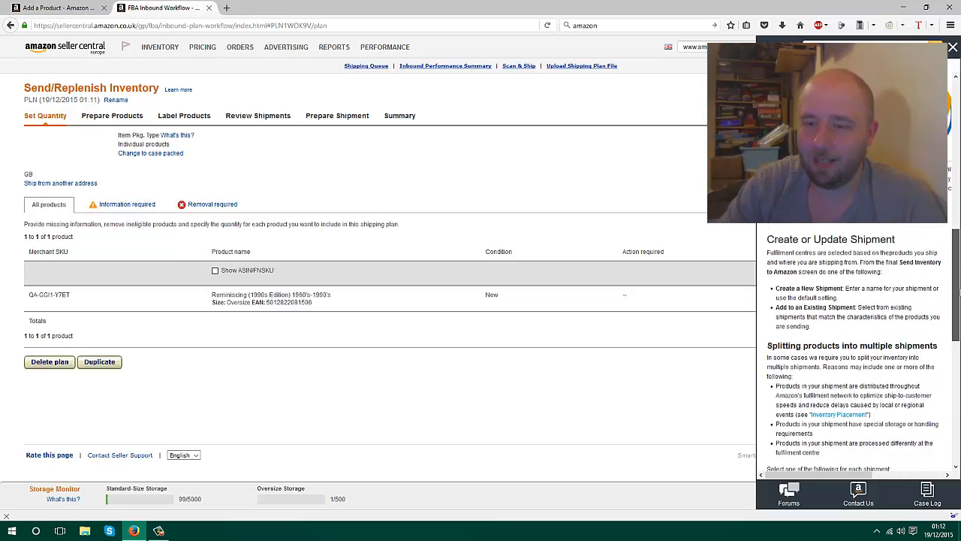
{"action": "scroll", "coordinate": [856, 345], "scroll_direction": "up", "scroll_amount": 6}
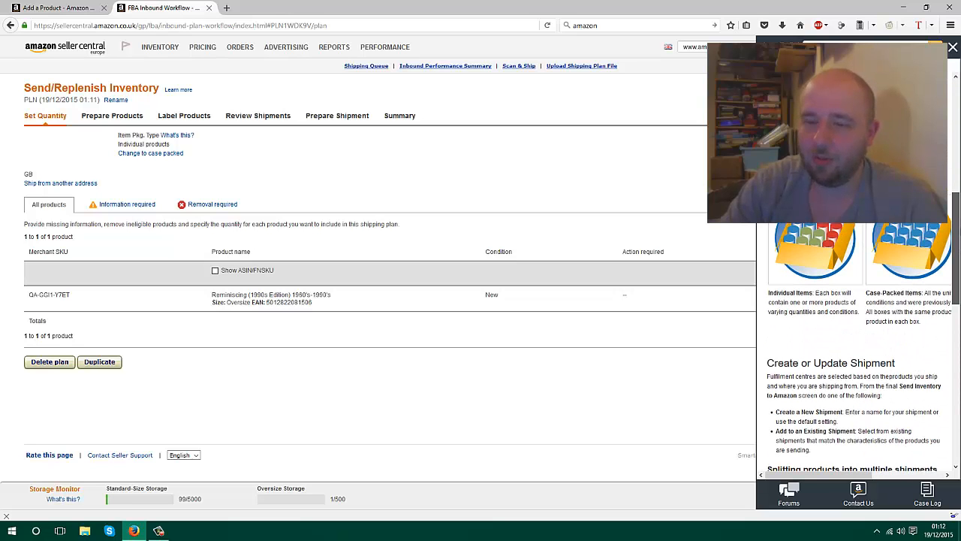
{"action": "scroll", "coordinate": [856, 345], "scroll_direction": "up", "scroll_amount": 1}
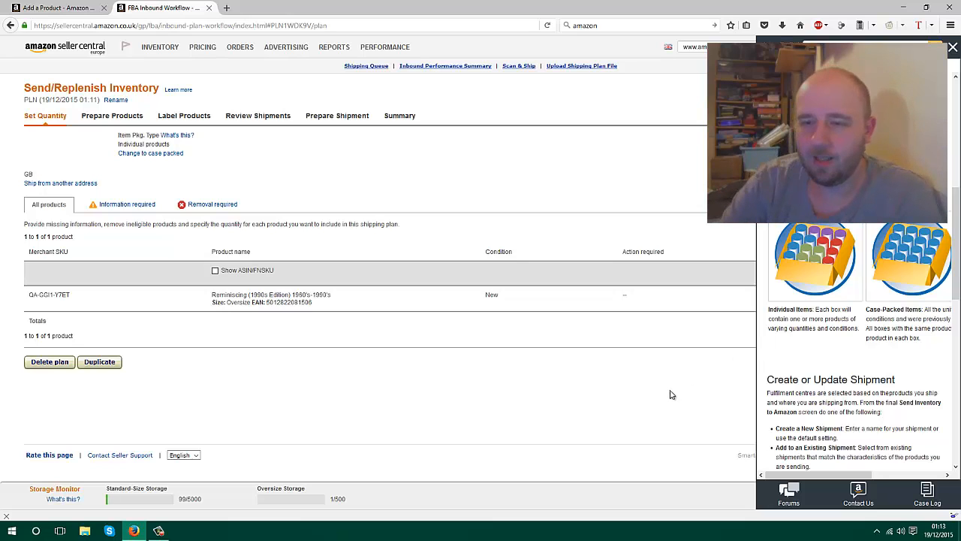
{"action": "left_click", "coordinate": [953, 47]}
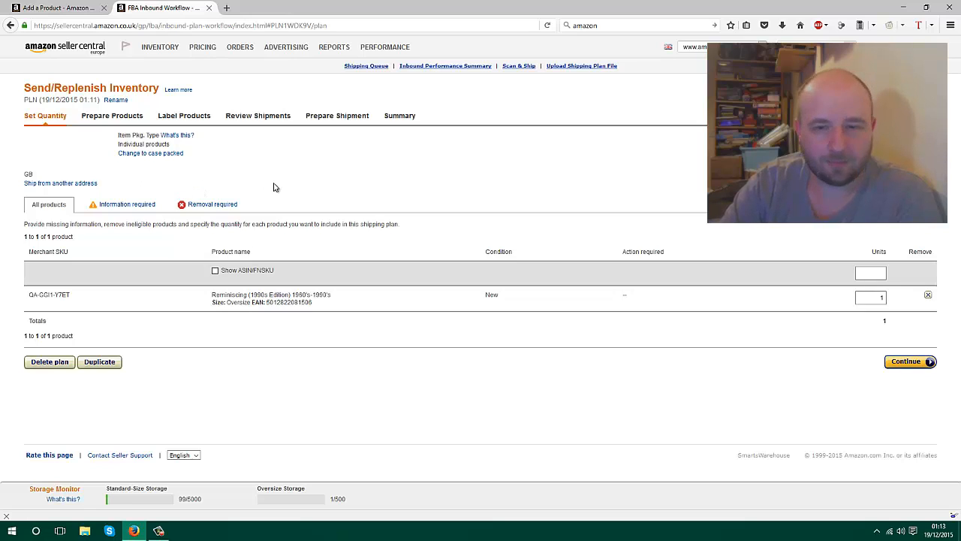
Check the plan's products needing information and those requiring removal, and return to the list of all products
{"action": "left_click", "coordinate": [135, 214]}
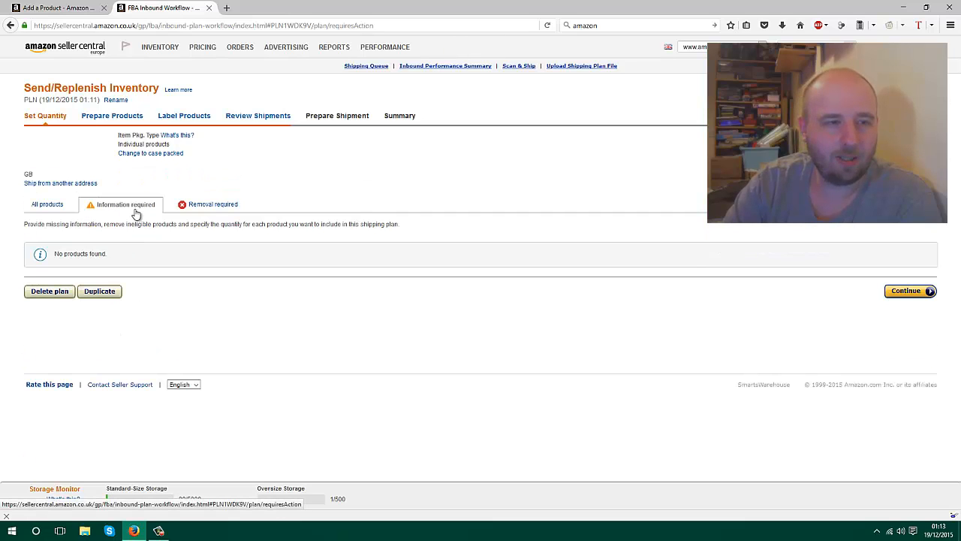
{"action": "left_click", "coordinate": [212, 208]}
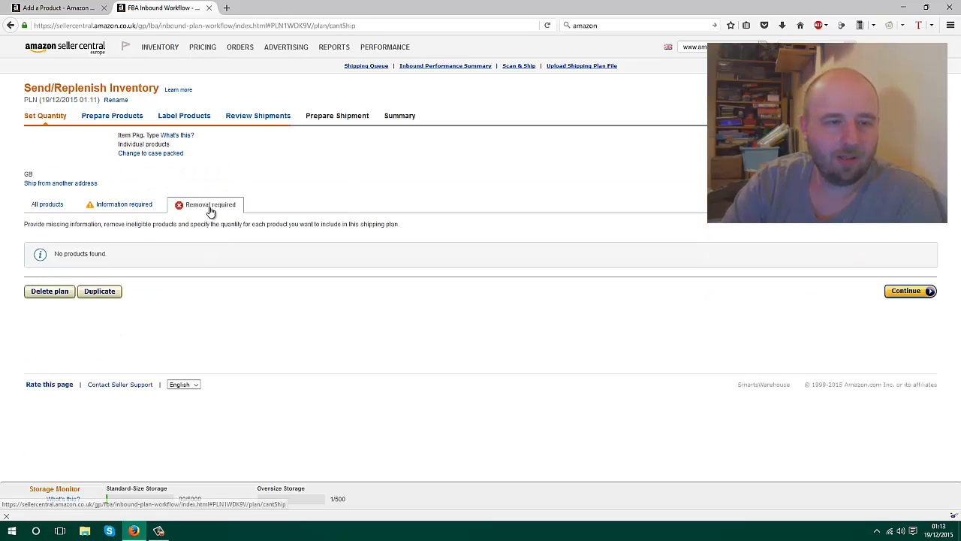
{"action": "left_click", "coordinate": [60, 208]}
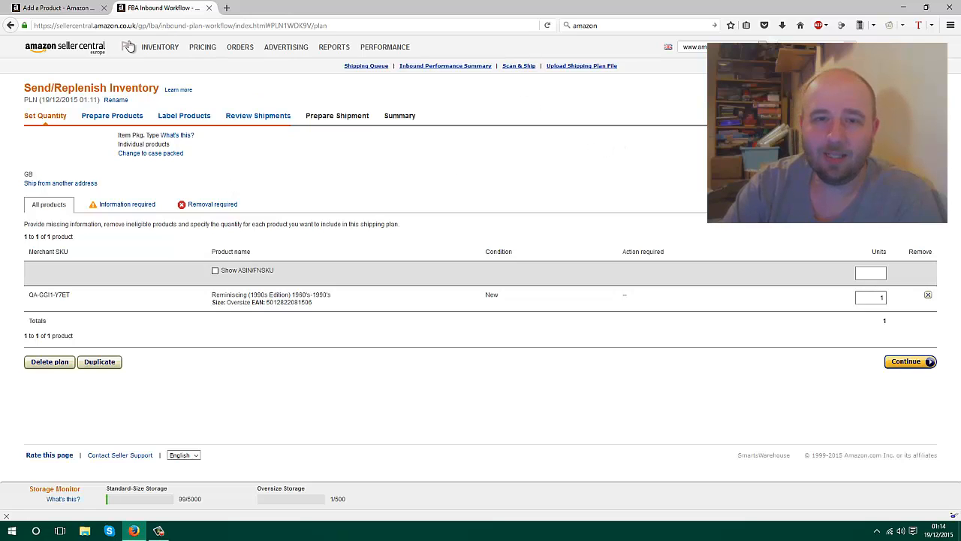
{"action": "mouse_move", "coordinate": [172, 49]}
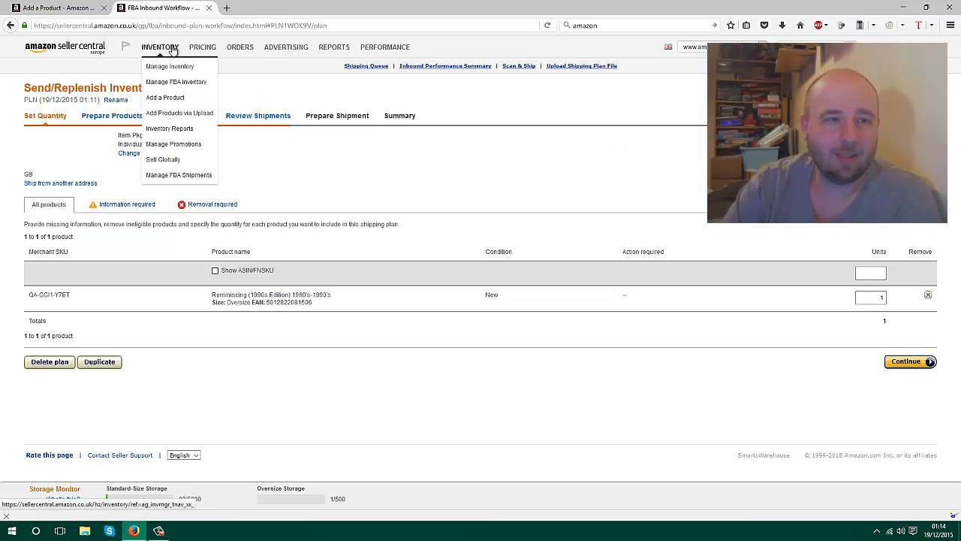
{"action": "left_click", "coordinate": [171, 101]}
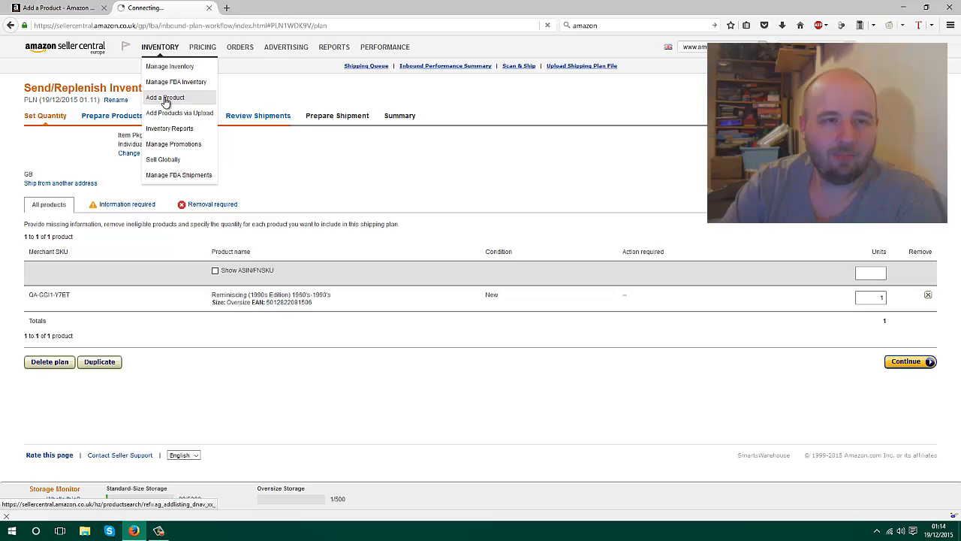
{"action": "left_click", "coordinate": [147, 159]}
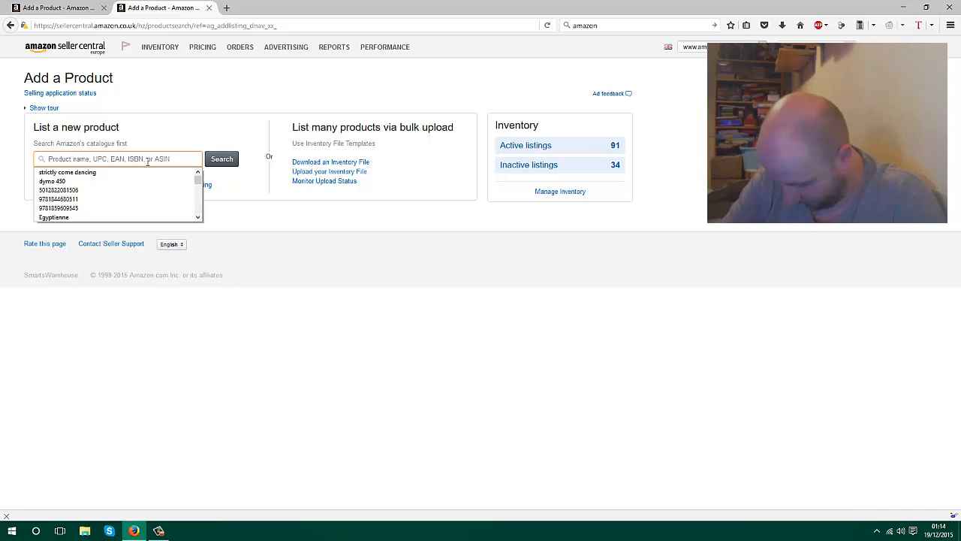
{"action": "type", "text": "689"}
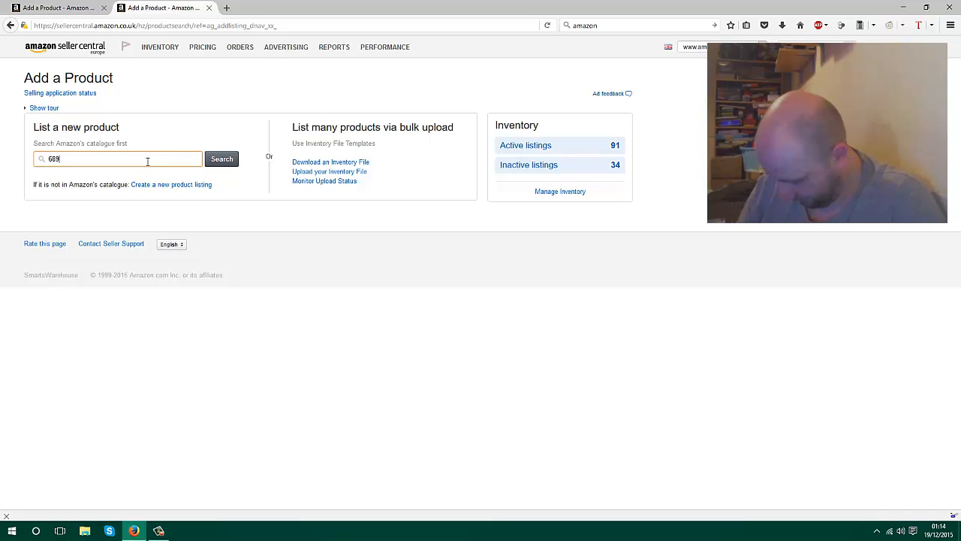
{"action": "type", "text": "07"}
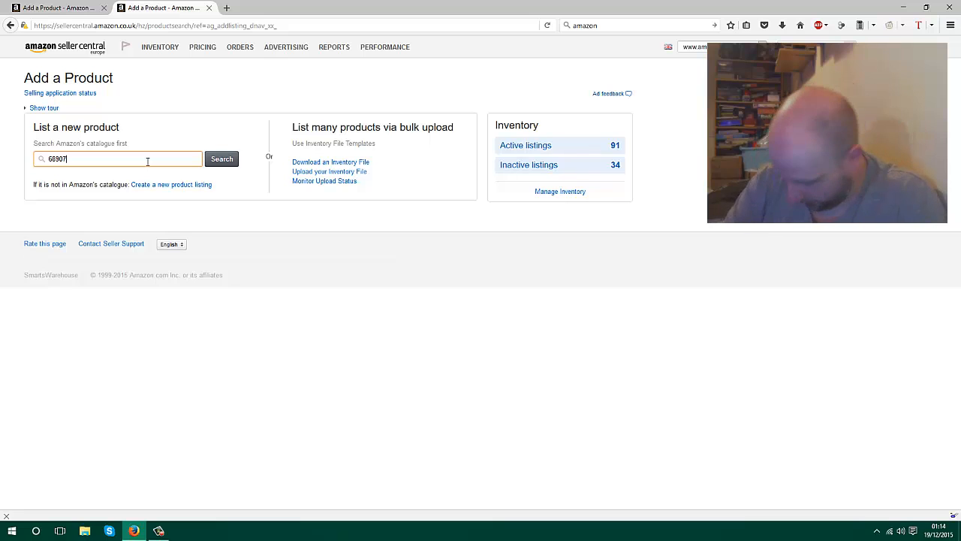
{"action": "type", "text": "631"}
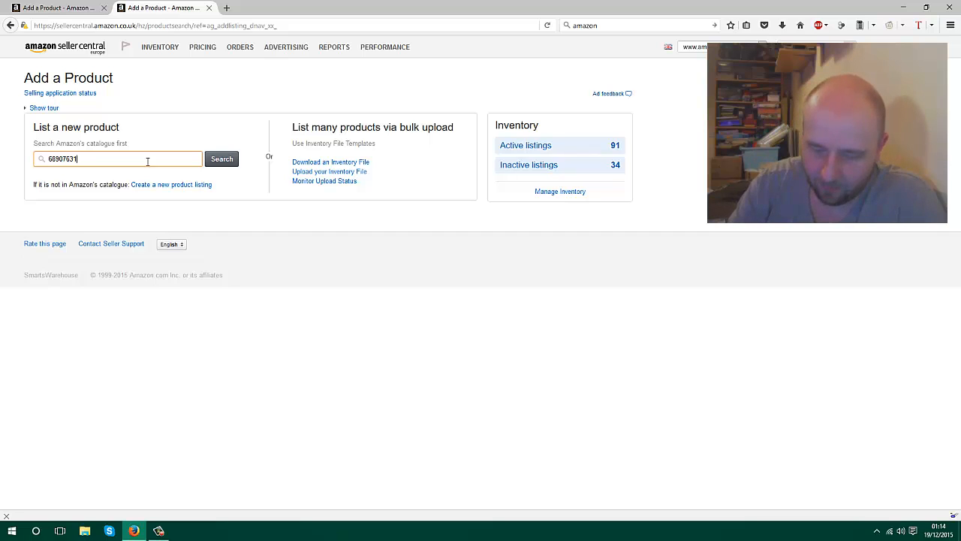
{"action": "type", "text": "695"}
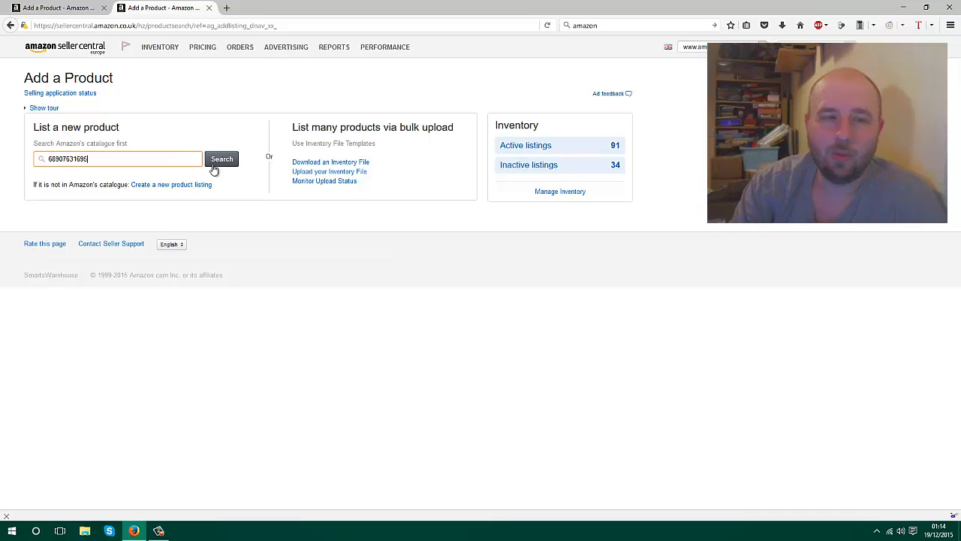
{"action": "left_click", "coordinate": [214, 166]}
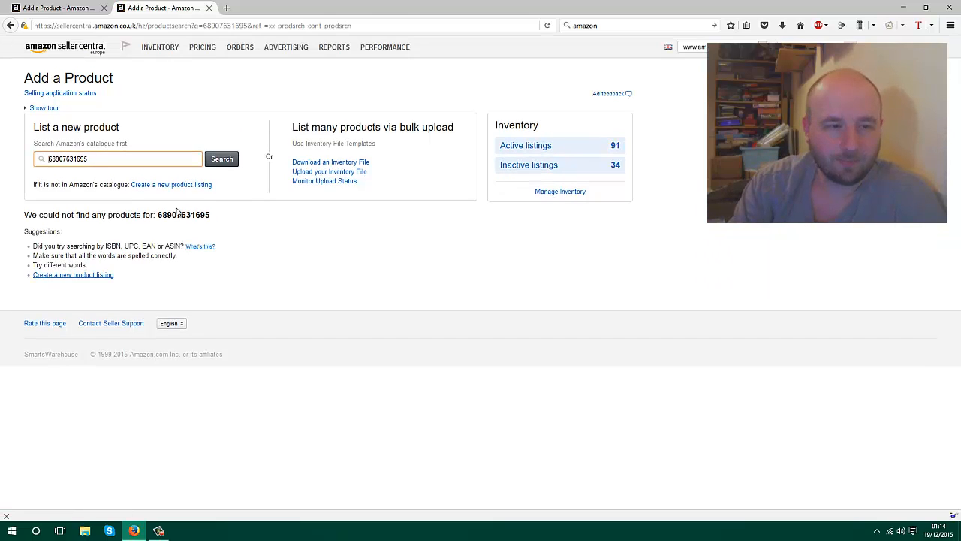
{"action": "left_click", "coordinate": [119, 159]}
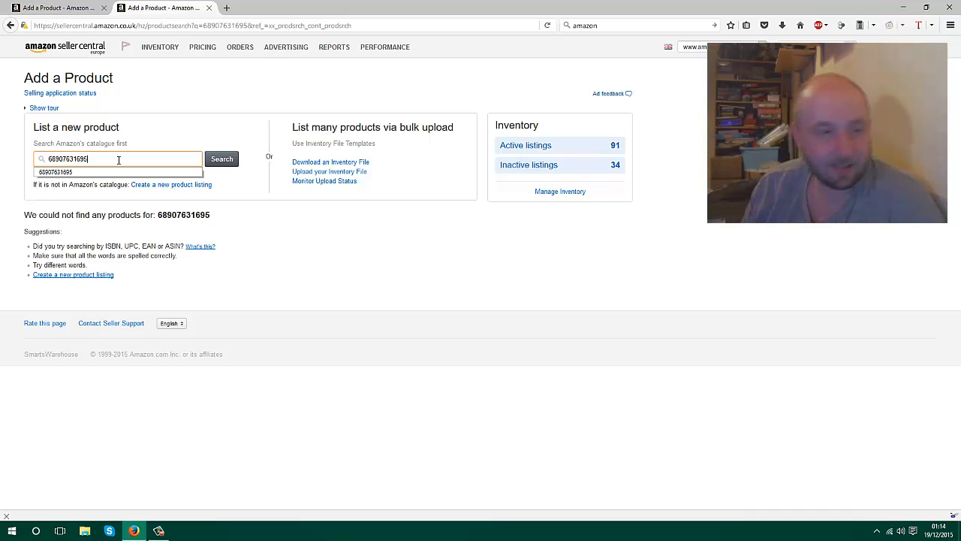
{"action": "key", "text": "Left"}
{"action": "key", "text": "Left"}
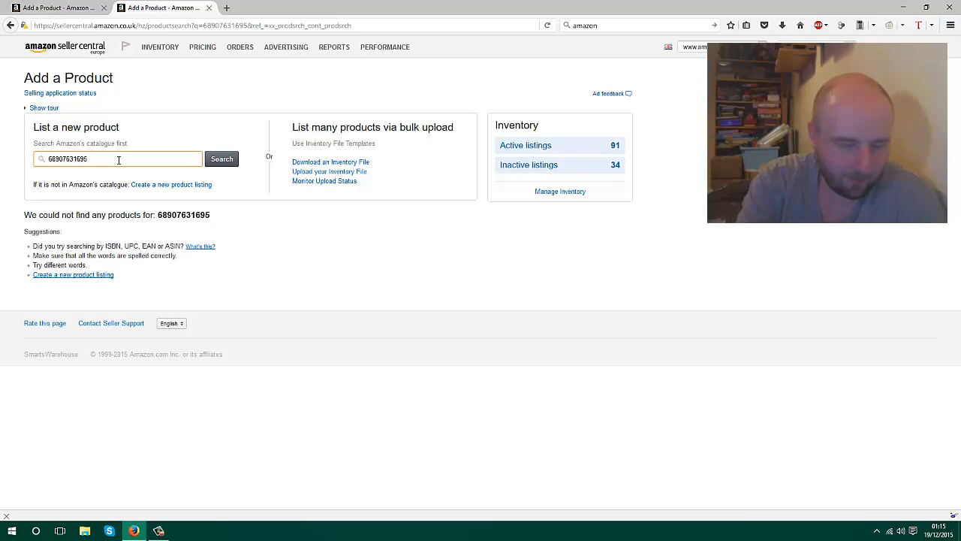
{"action": "type", "text": "6"}
{"action": "left_click", "coordinate": [222, 159]}
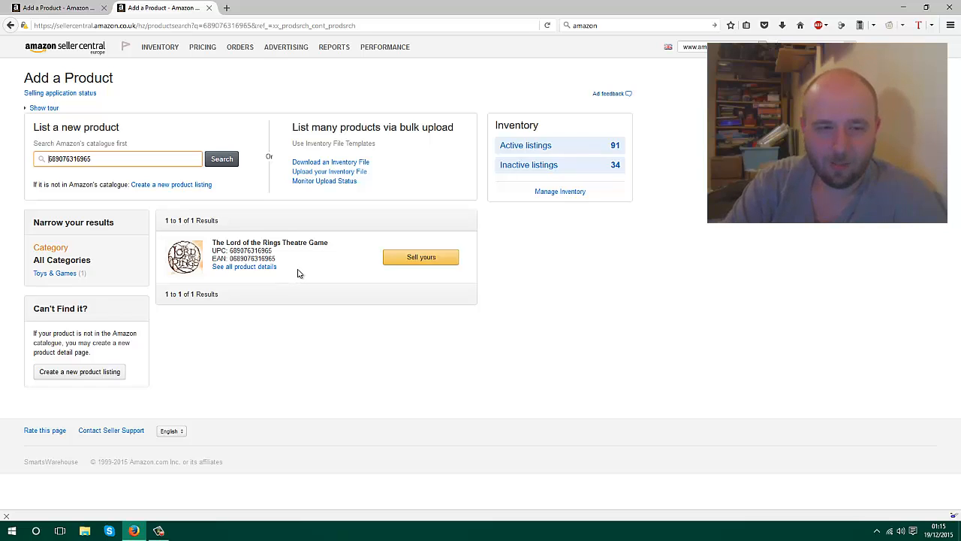
View The Lord of the Rings Theatre Game's product details in a new tab, check its price, and close that tab
{"action": "right_click", "coordinate": [253, 272]}
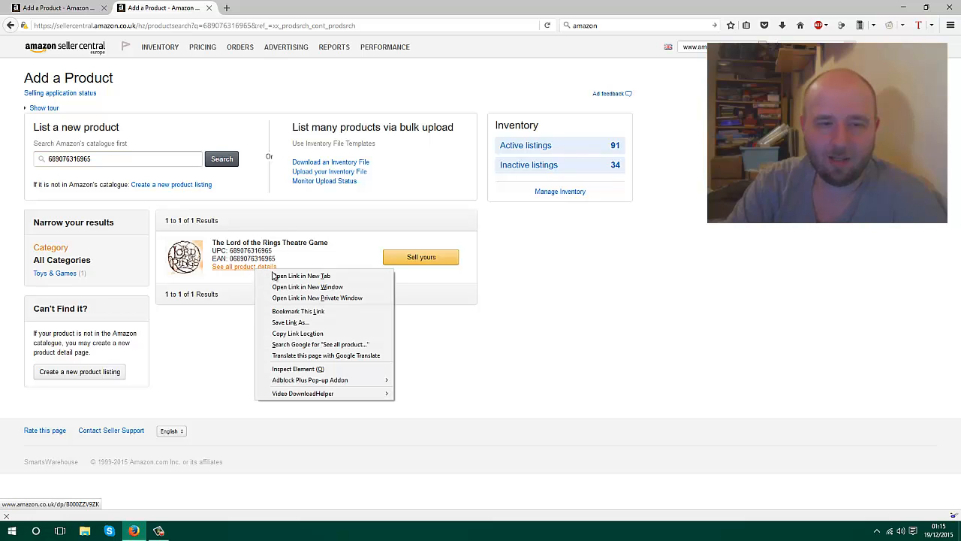
{"action": "left_click", "coordinate": [321, 277]}
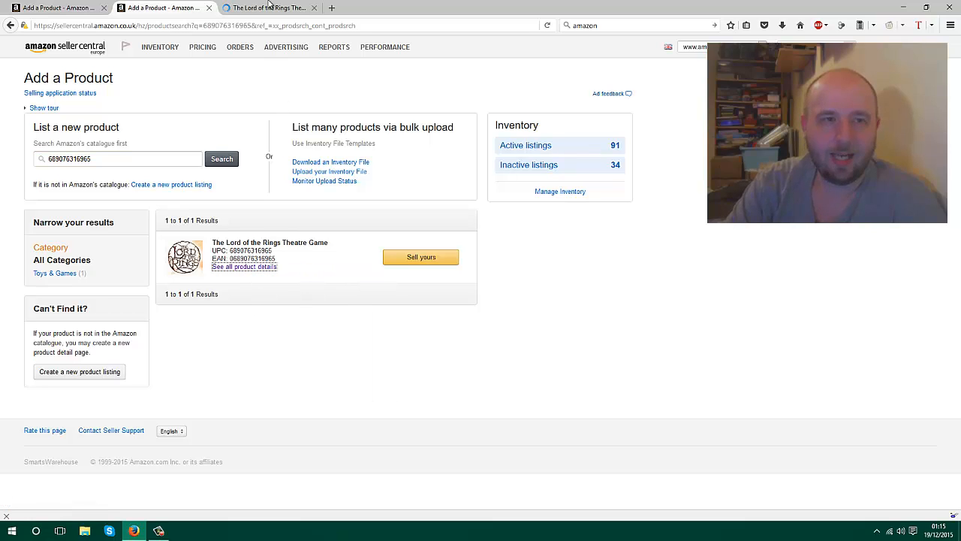
{"action": "left_click", "coordinate": [269, 7]}
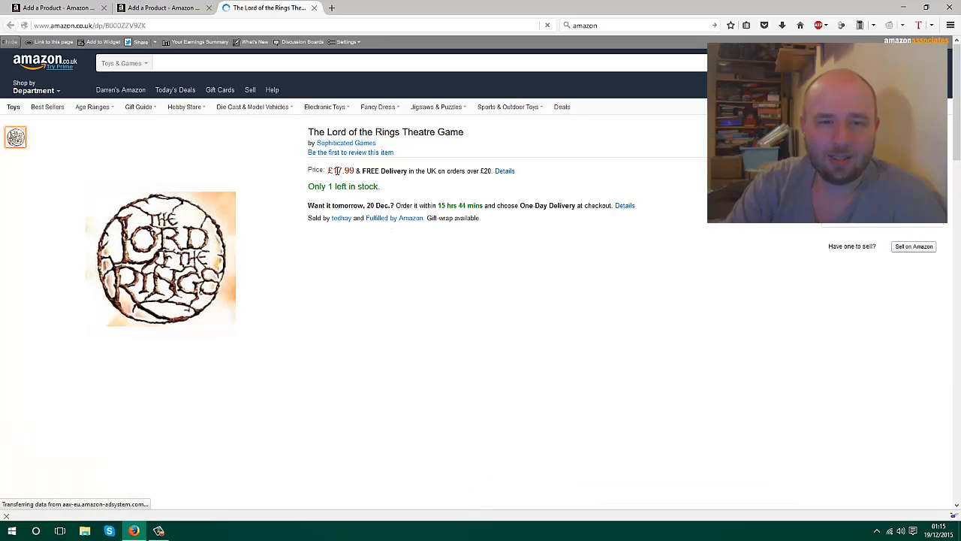
{"action": "left_click_drag", "start_coordinate": [333, 171], "coordinate": [356, 174]}
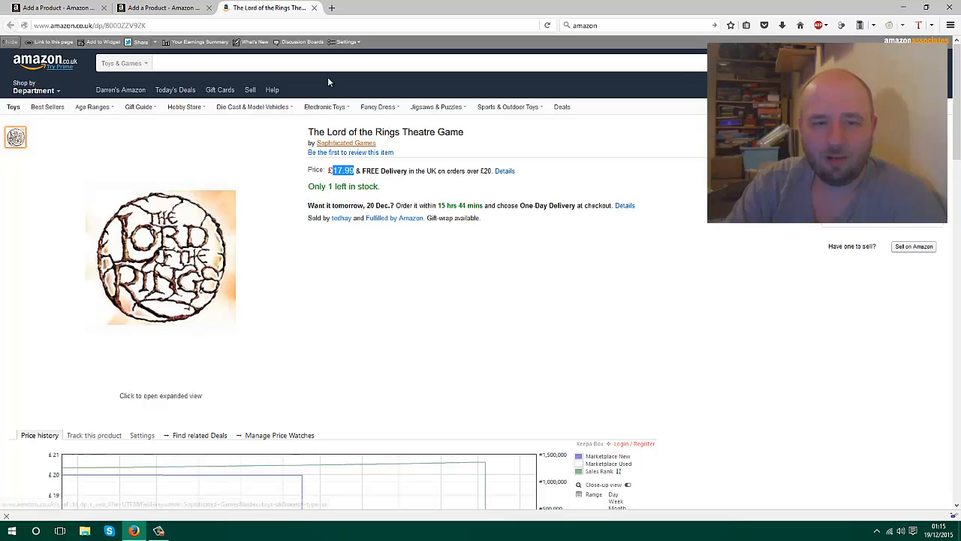
{"action": "left_click", "coordinate": [313, 8]}
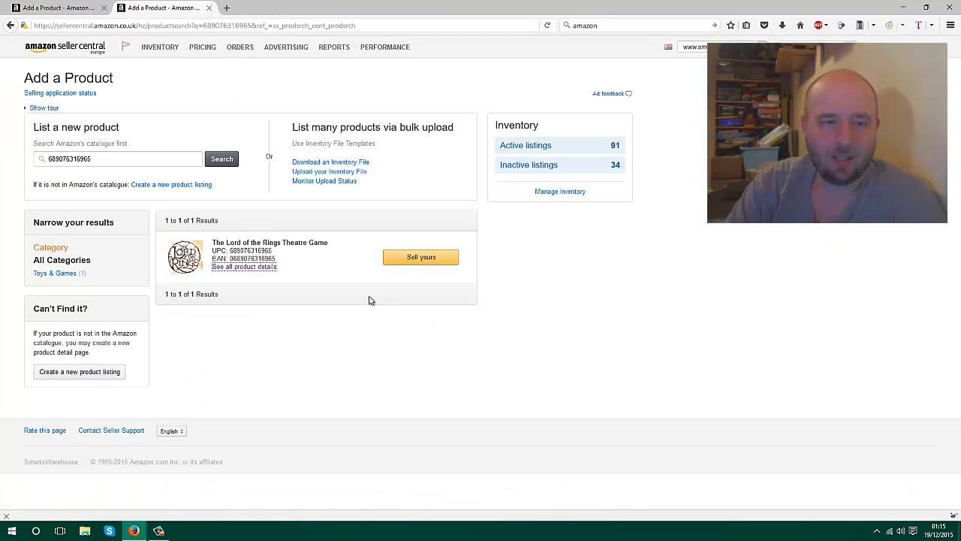
Start a sell-yours offer for The Lord of the Rings Theatre Game and set its condition to Used - Good
{"action": "left_click", "coordinate": [410, 259]}
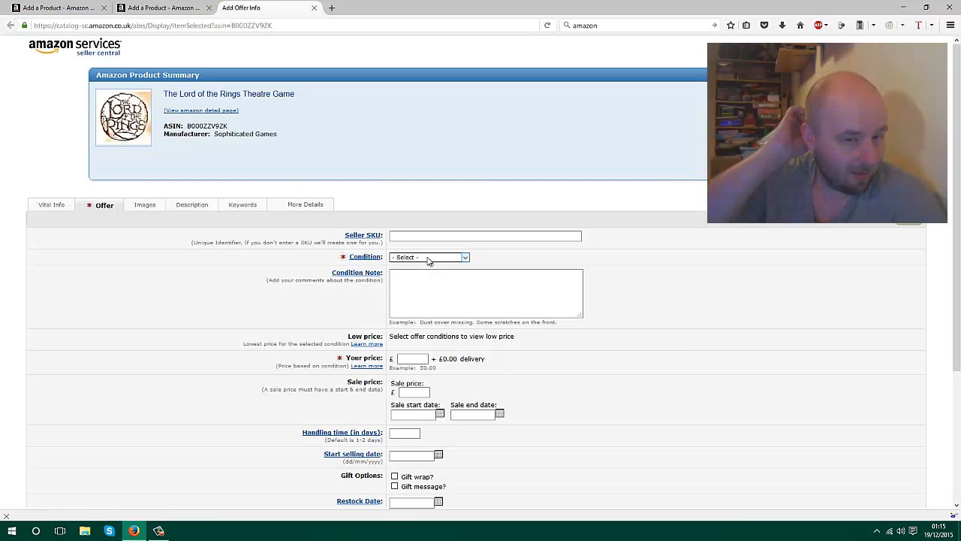
{"action": "left_click", "coordinate": [428, 258]}
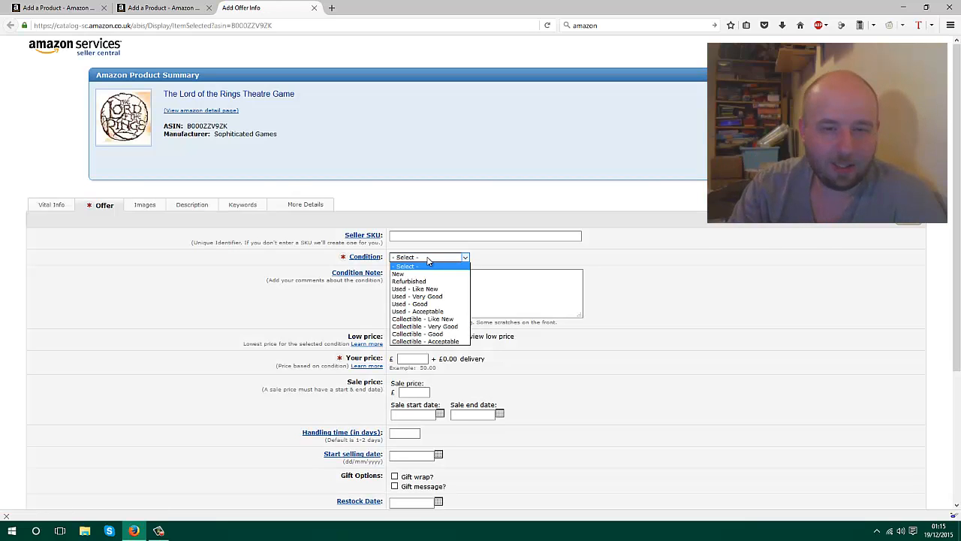
{"action": "left_click", "coordinate": [431, 303]}
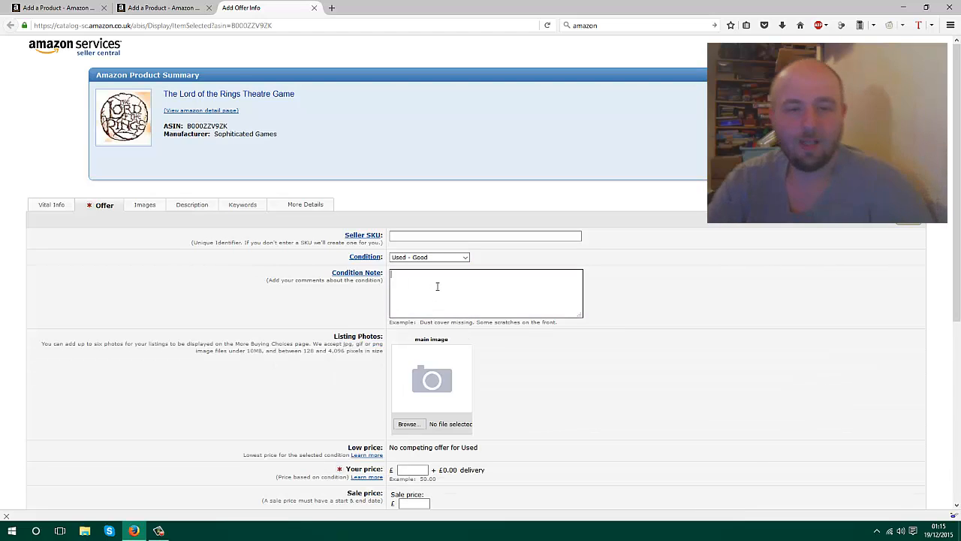
Enter the condition note "100% Complete. Picked, Packed and Shipped by Amazon. Free delivery available and Amazon customer support."
{"action": "left_click", "coordinate": [437, 286]}
{"action": "type", "text": "10"}
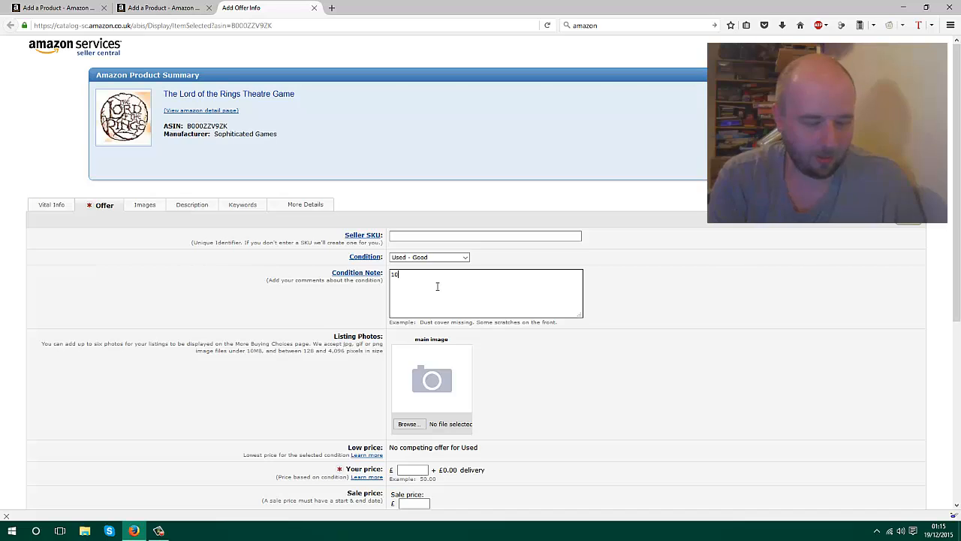
{"action": "type", "text": "0% Compl"}
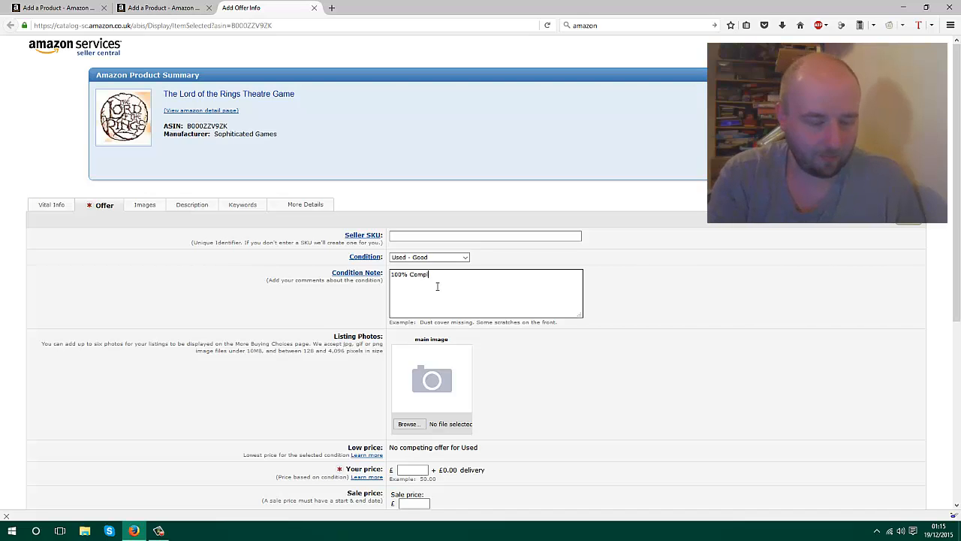
{"action": "type", "text": "ete. Picked, Packed and Shipped by"}
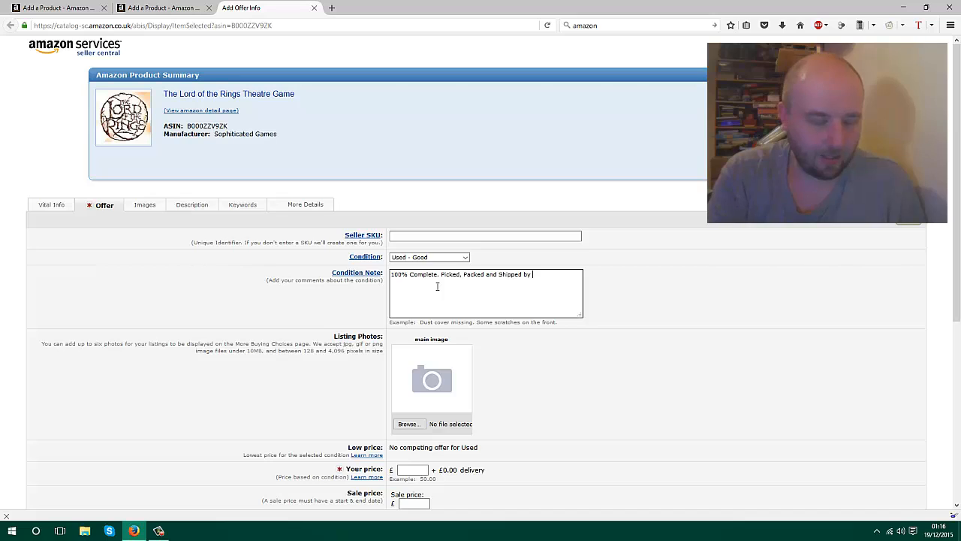
{"action": "type", "text": "Amazon. "}
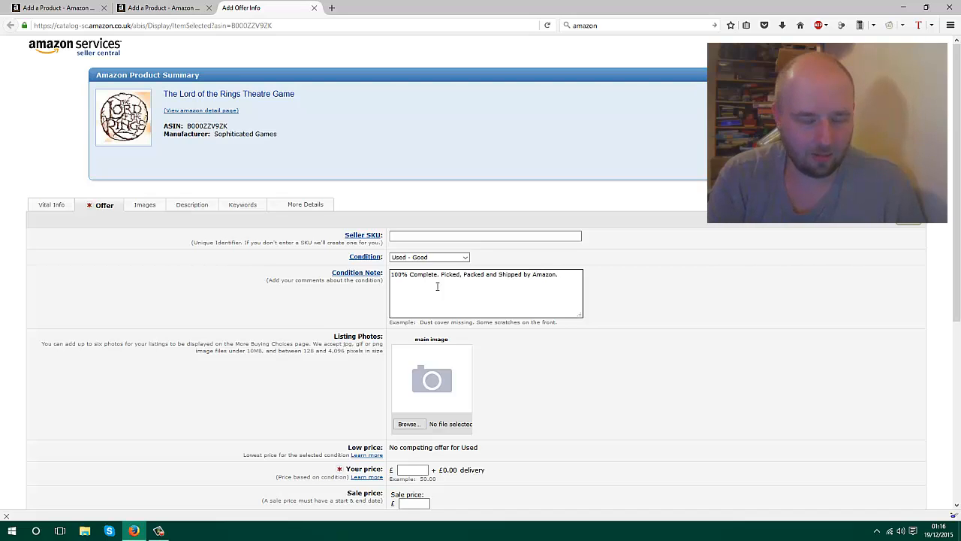
{"action": "type", "text": "Free "}
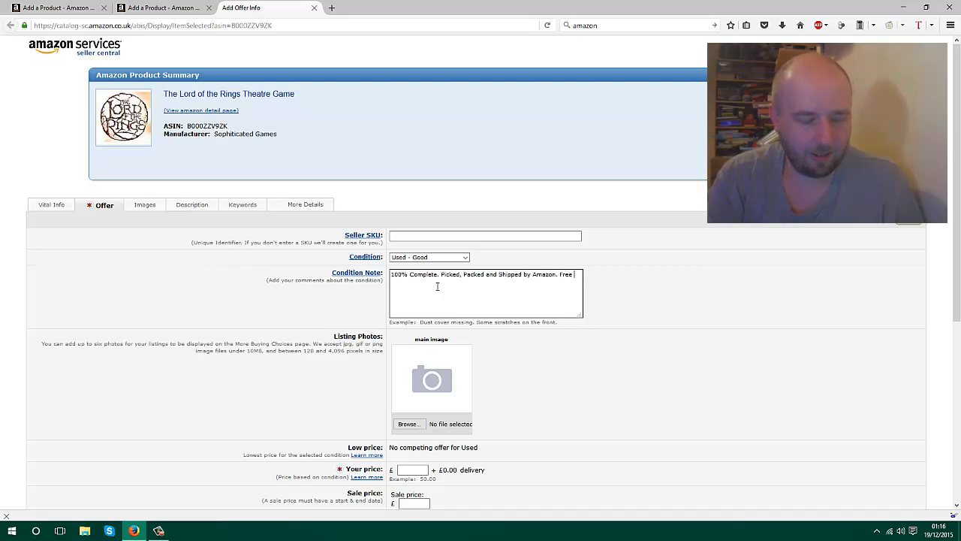
{"action": "type", "text": "delivery"}
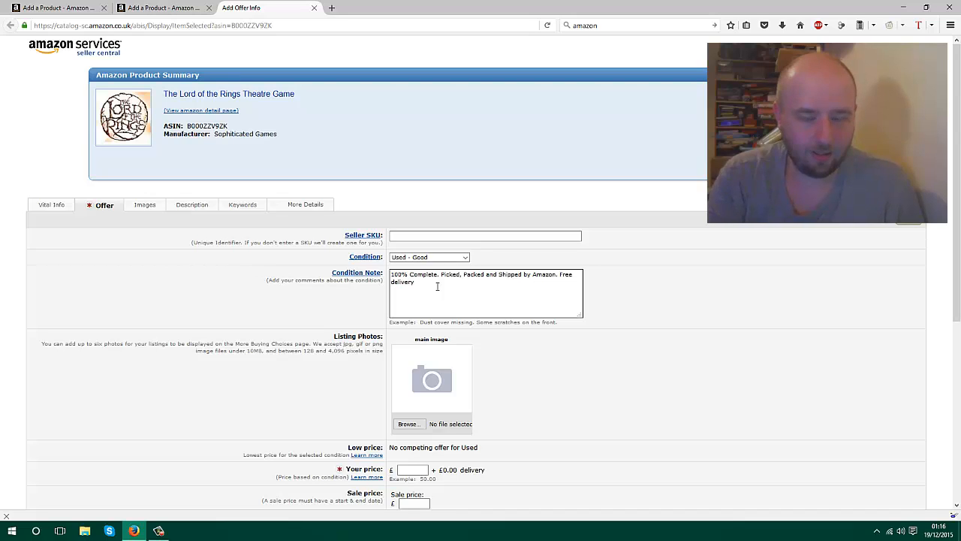
{"action": "type", "text": " available and Amazon custome"}
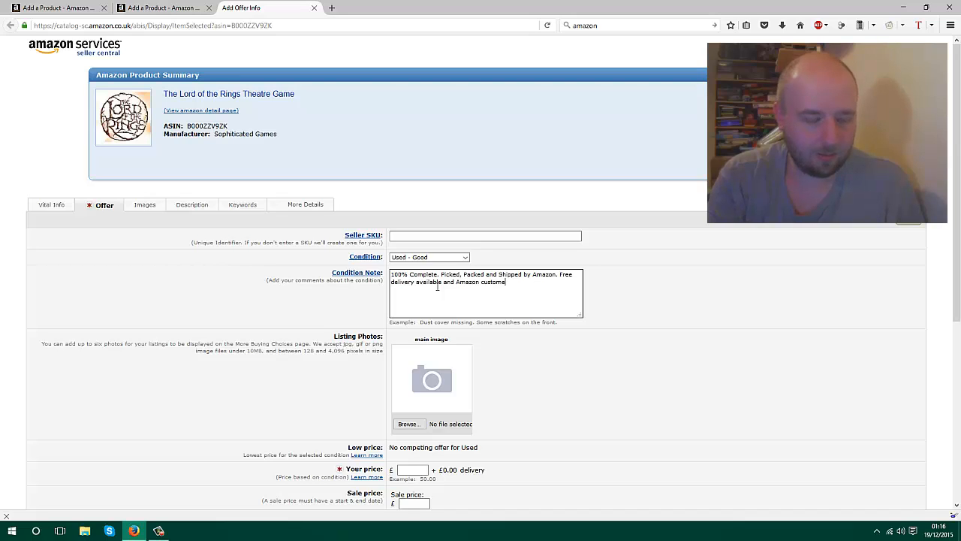
{"action": "type", "text": "r support."}
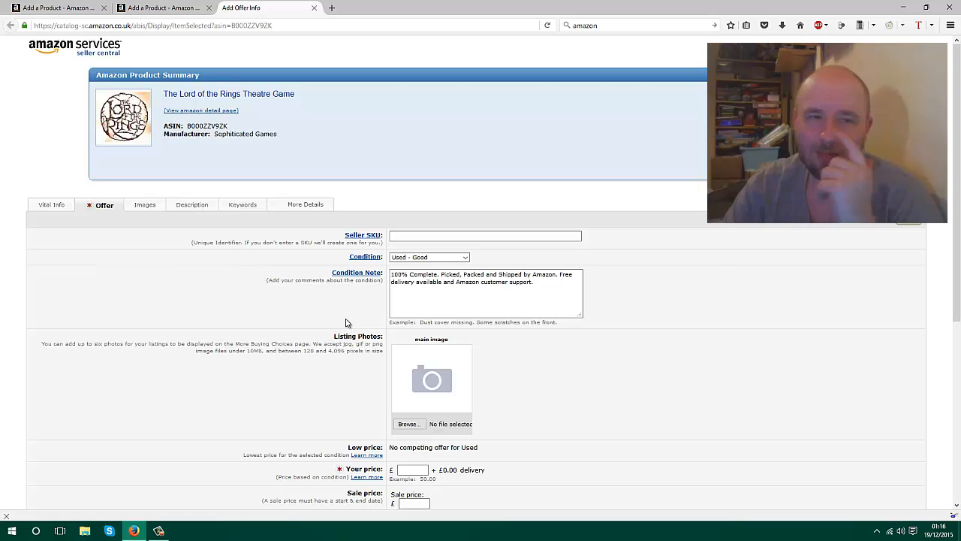
Set the offer's price to £12.99, then save and finish the listing
{"action": "scroll", "coordinate": [502, 348], "scroll_direction": "down", "scroll_amount": 5}
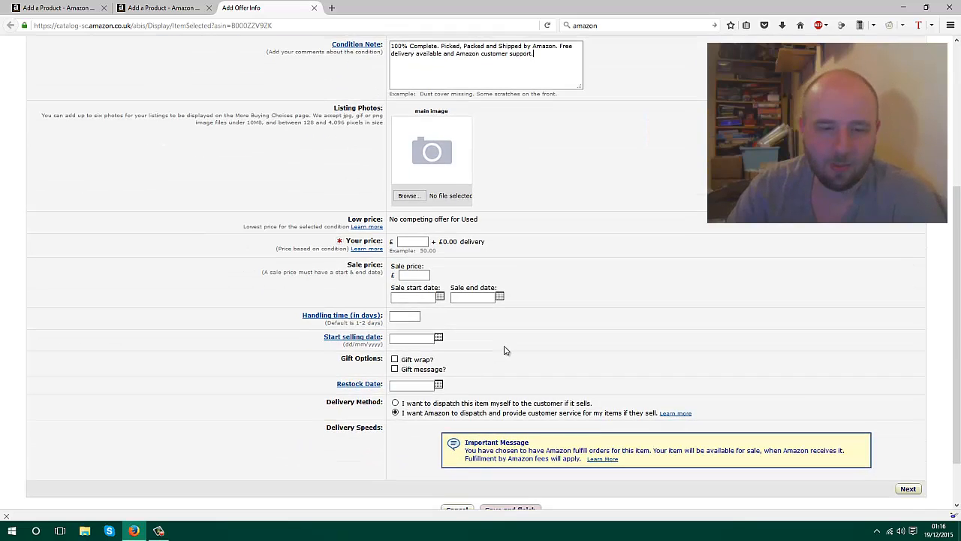
{"action": "left_click", "coordinate": [410, 241]}
{"action": "type", "text": "12.99"}
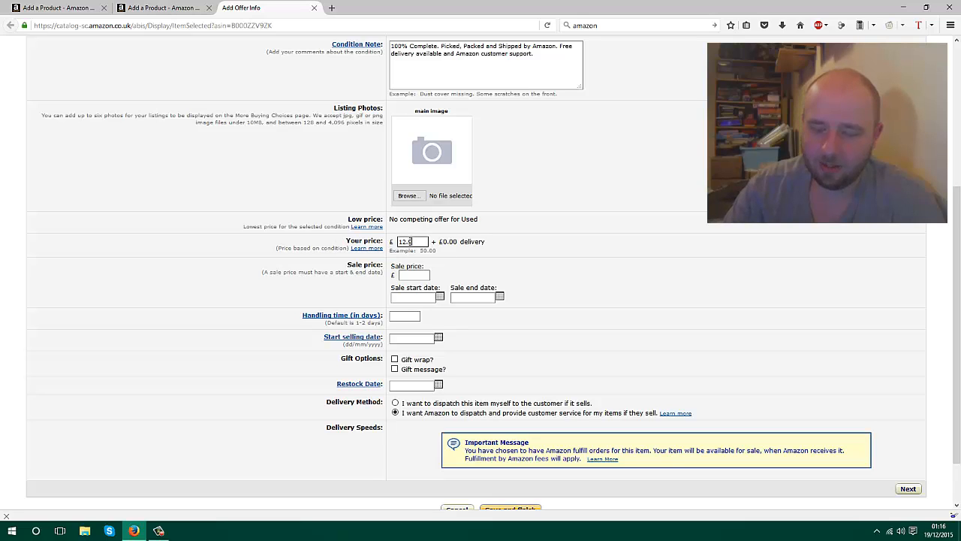
{"action": "left_click", "coordinate": [594, 204]}
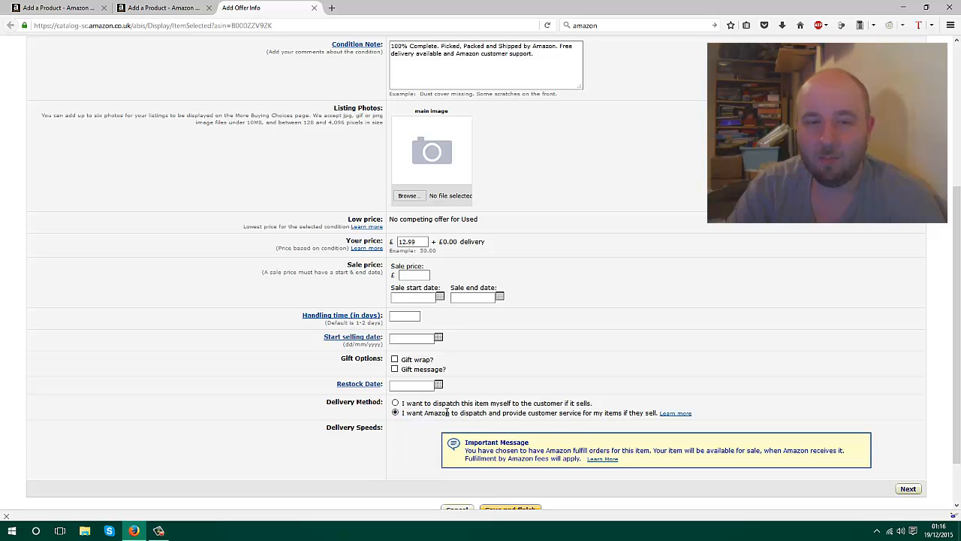
{"action": "scroll", "coordinate": [502, 373], "scroll_direction": "down", "scroll_amount": 2}
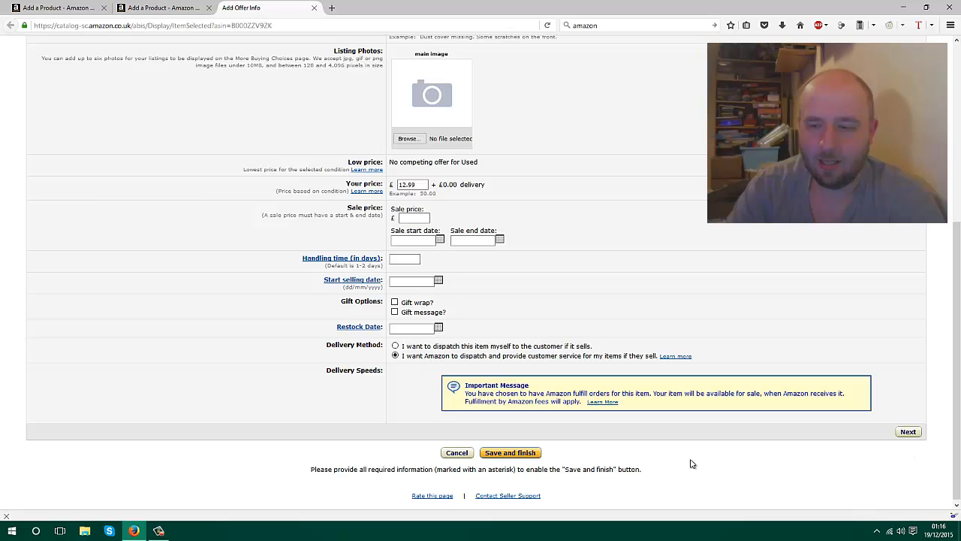
{"action": "left_click", "coordinate": [521, 454]}
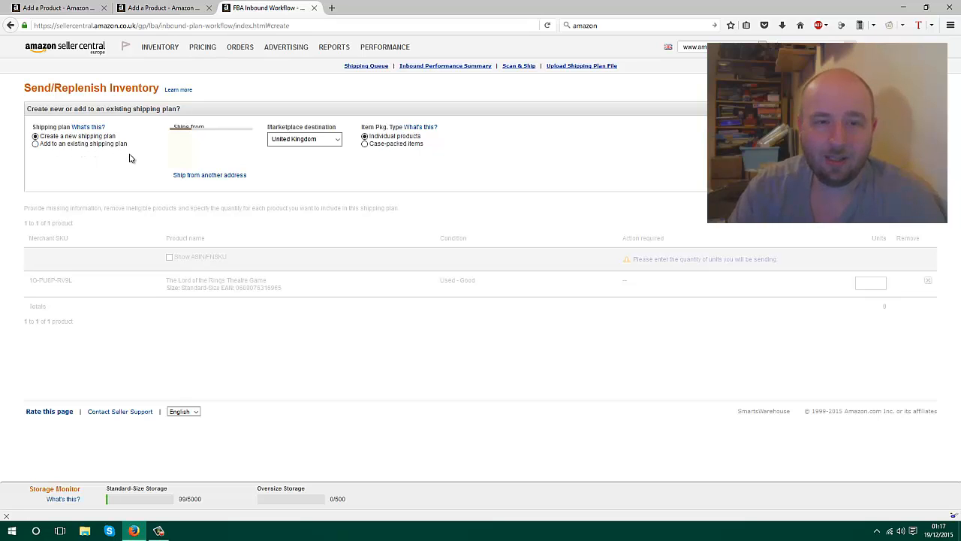
Add the game to the existing shipping plan PLN (19/12/2015 01:11) instead of a new plan
{"action": "left_click", "coordinate": [36, 145]}
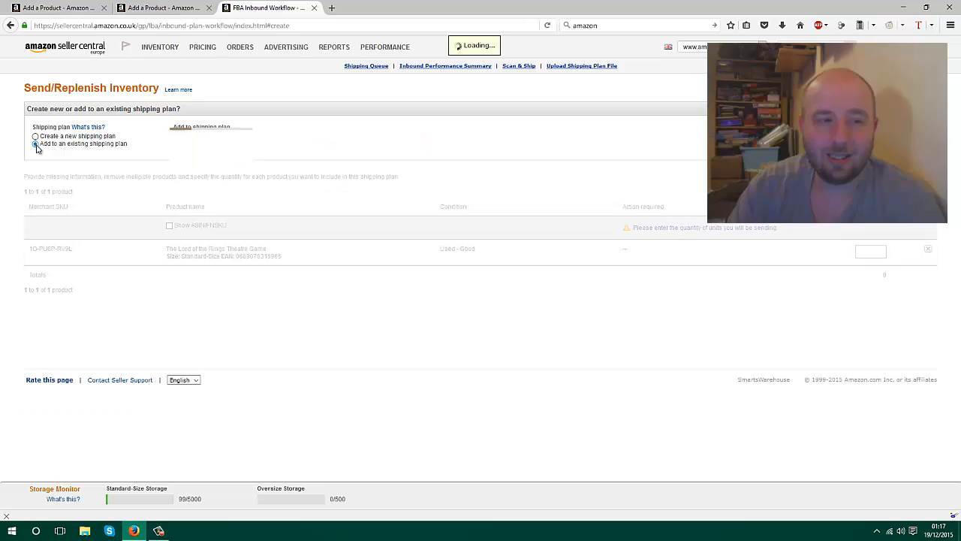
{"action": "left_click", "coordinate": [235, 141]}
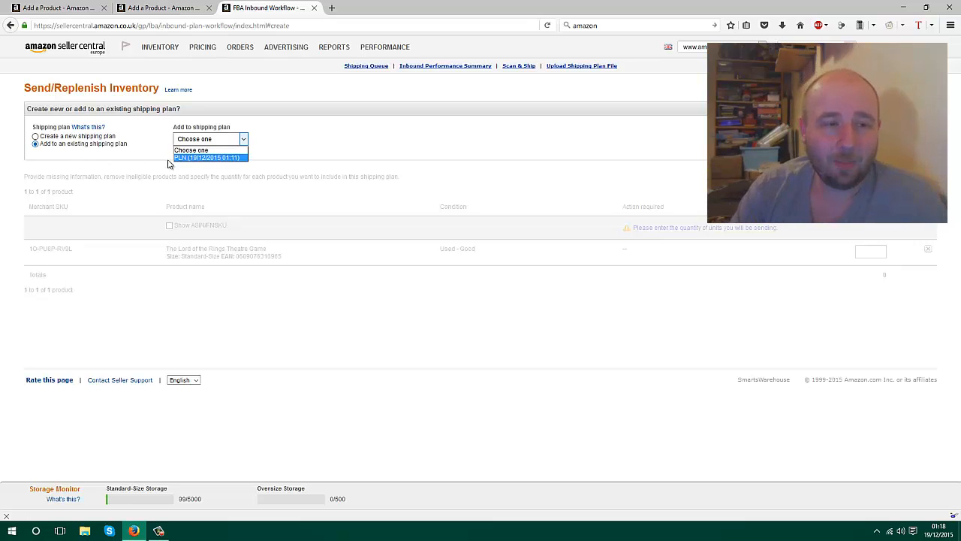
{"action": "left_click", "coordinate": [199, 158]}
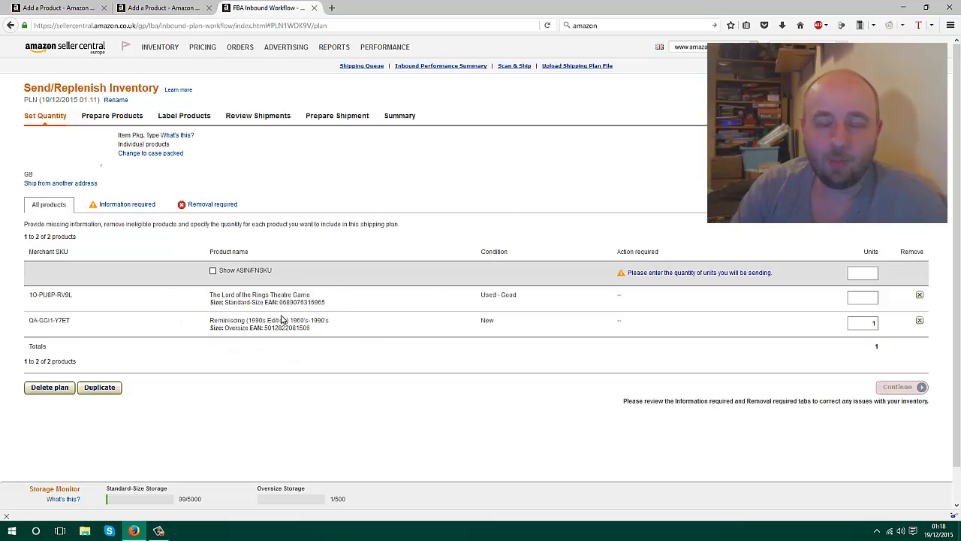
Enter 1 unit for The Lord of the Rings Theatre Game, then clear the unit quantities of both products
{"action": "left_click", "coordinate": [874, 300]}
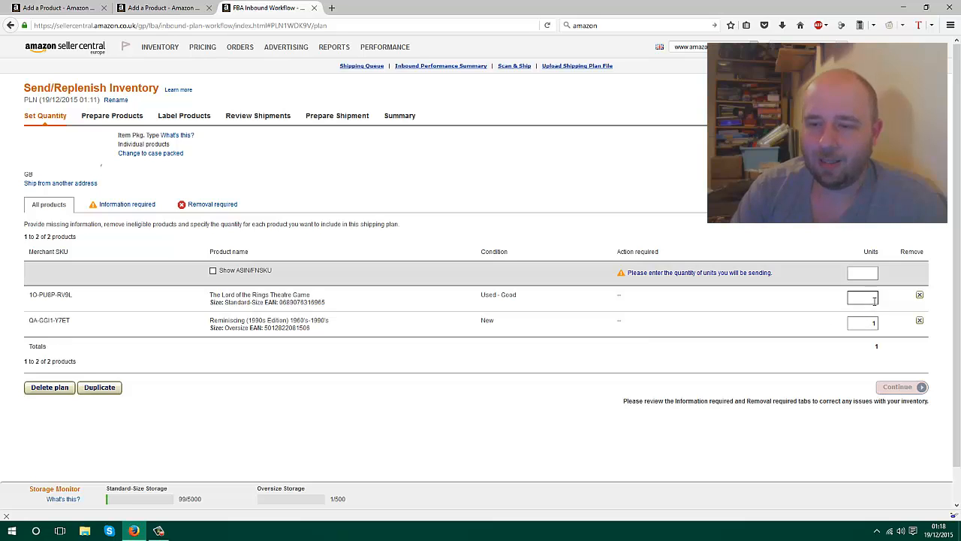
{"action": "type", "text": "1"}
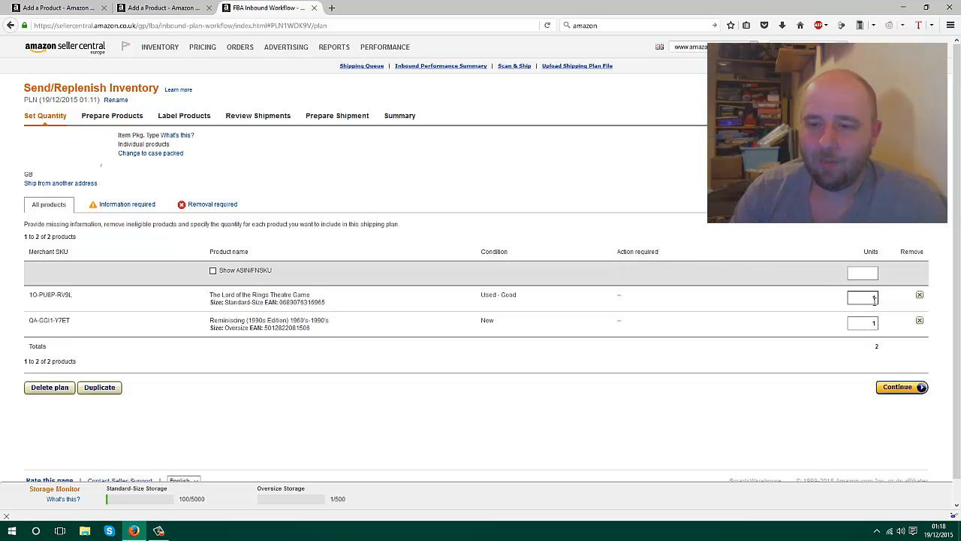
{"action": "double_click", "coordinate": [861, 298]}
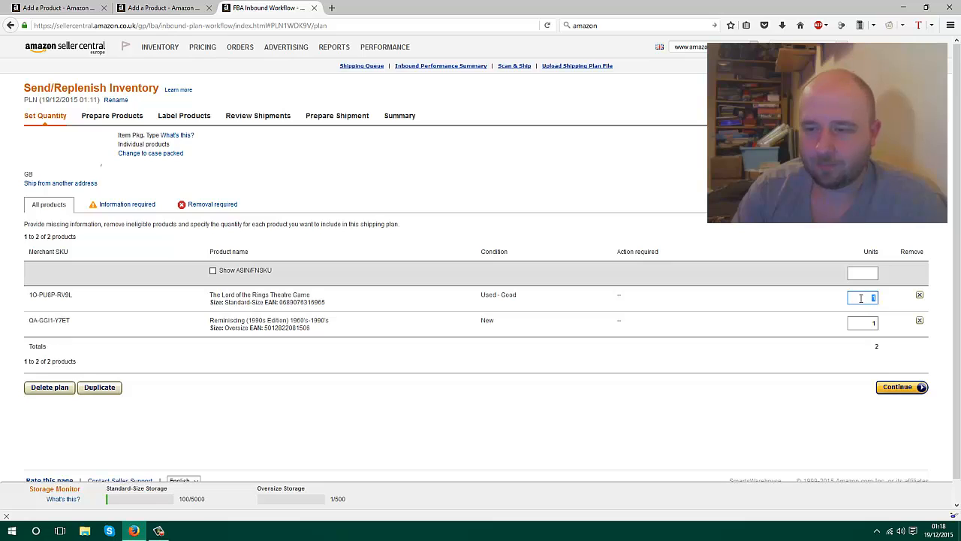
{"action": "key", "text": "BackSpace"}
{"action": "double_click", "coordinate": [863, 323]}
{"action": "key", "text": "BackSpace"}
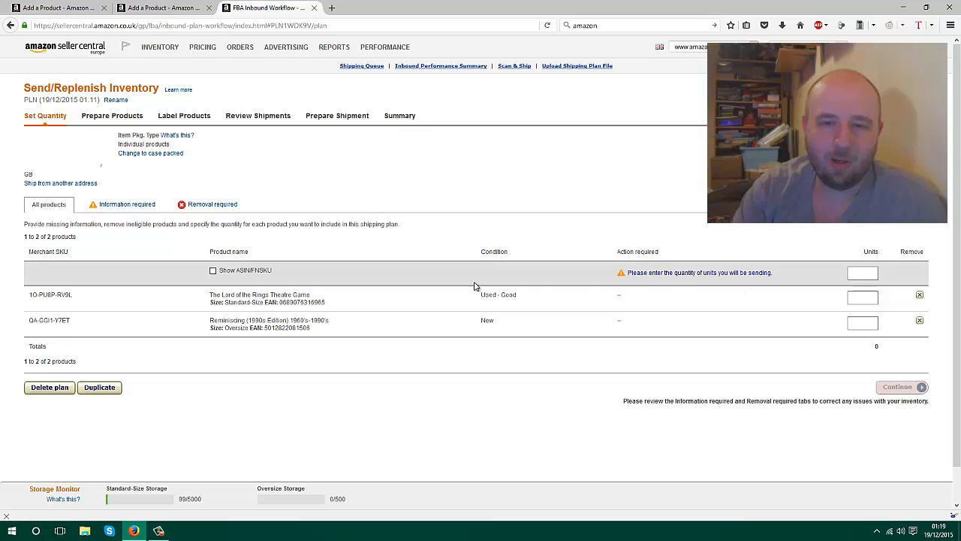
Apply 1 unit to all products at once, try 4 units for Reminiscing before resetting it to 1, and continue to product preparation
{"action": "left_click", "coordinate": [864, 273]}
{"action": "type", "text": "1"}
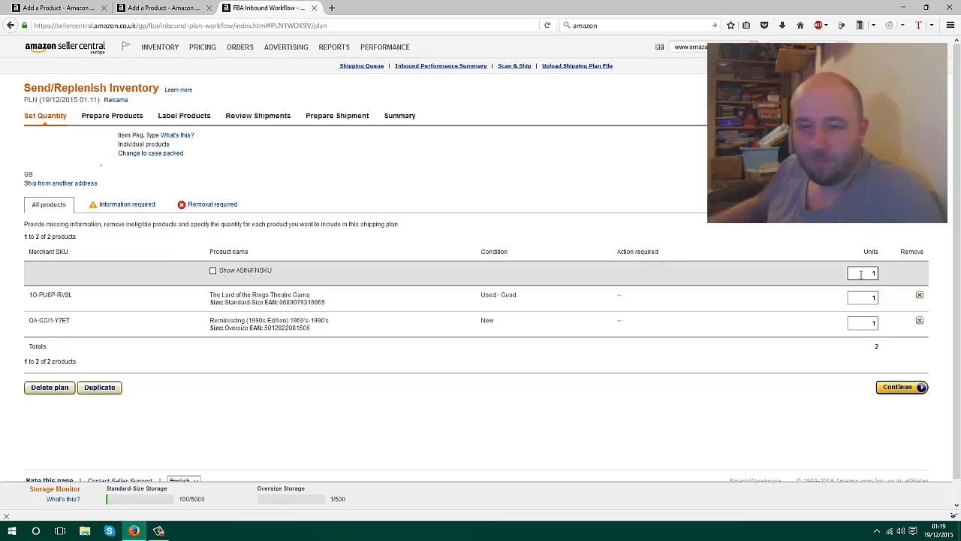
{"action": "double_click", "coordinate": [867, 322]}
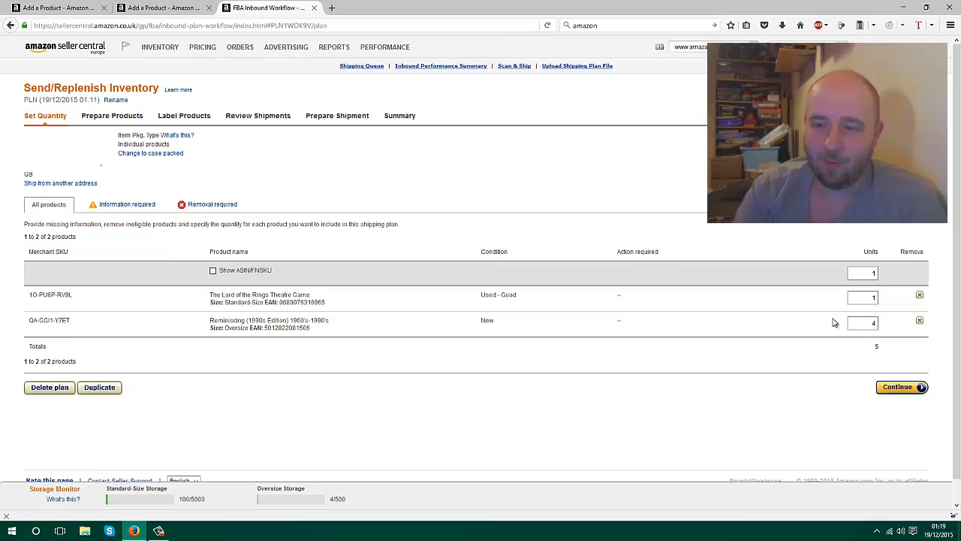
{"action": "double_click", "coordinate": [871, 322]}
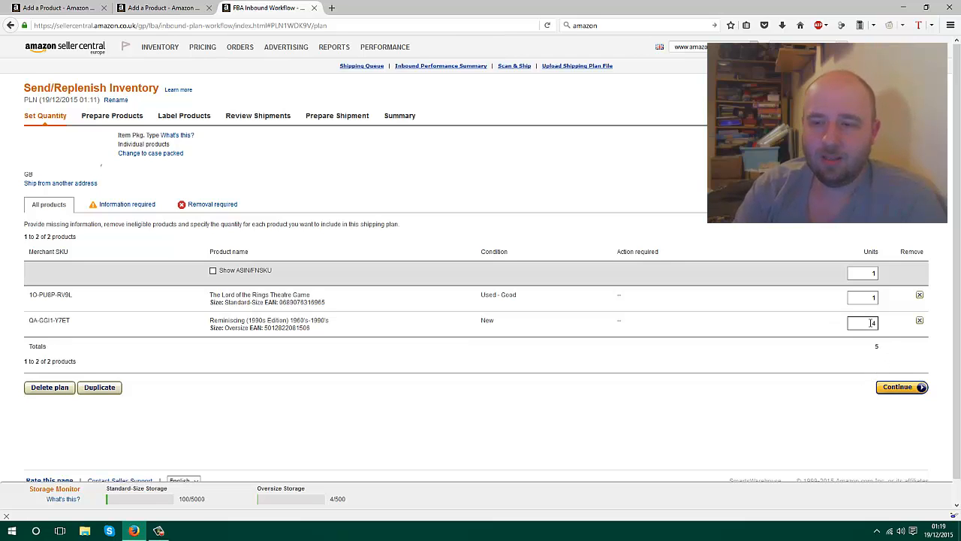
{"action": "type", "text": "1"}
{"action": "left_click", "coordinate": [819, 335]}
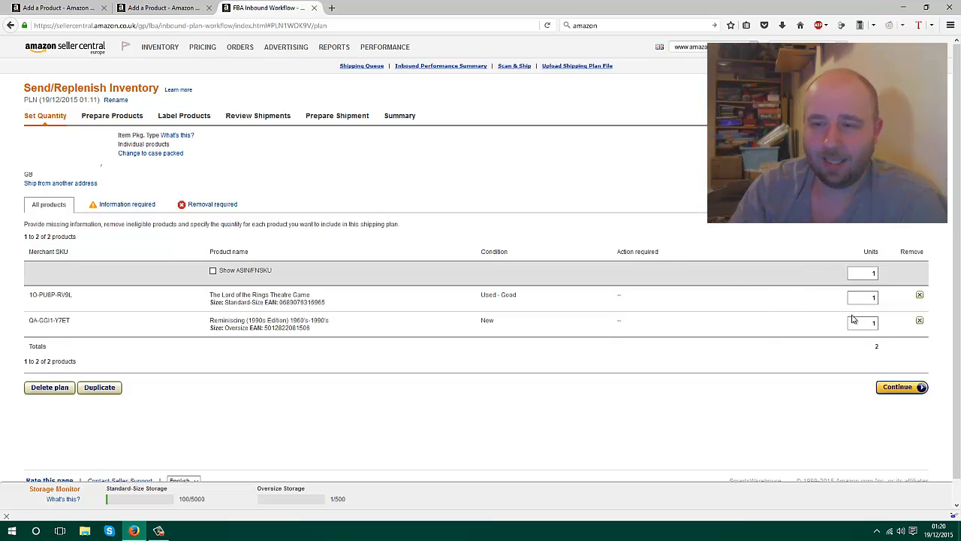
{"action": "left_click", "coordinate": [892, 389]}
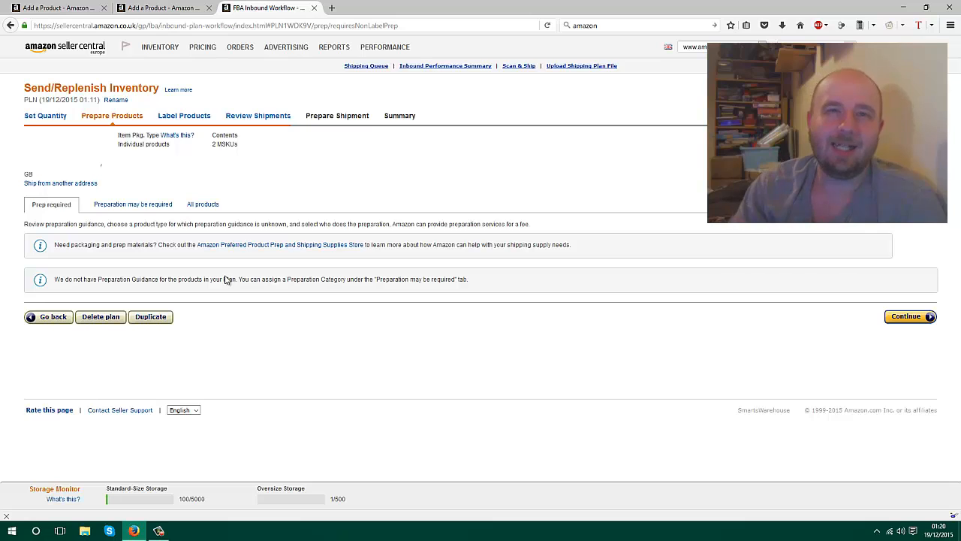
Review the preparation guidance for products that require it, products that may require it, and all products in the plan
{"action": "left_click", "coordinate": [129, 207]}
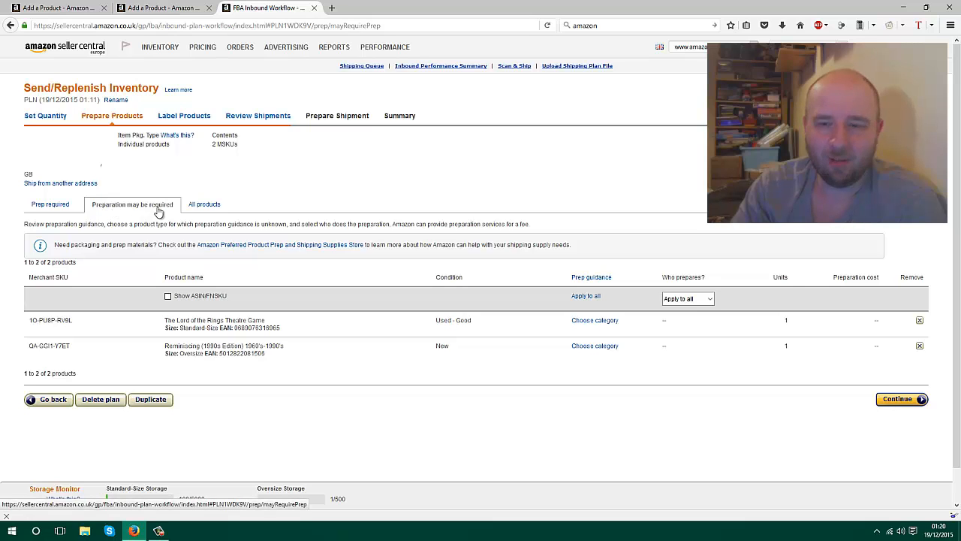
{"action": "left_click", "coordinate": [50, 207]}
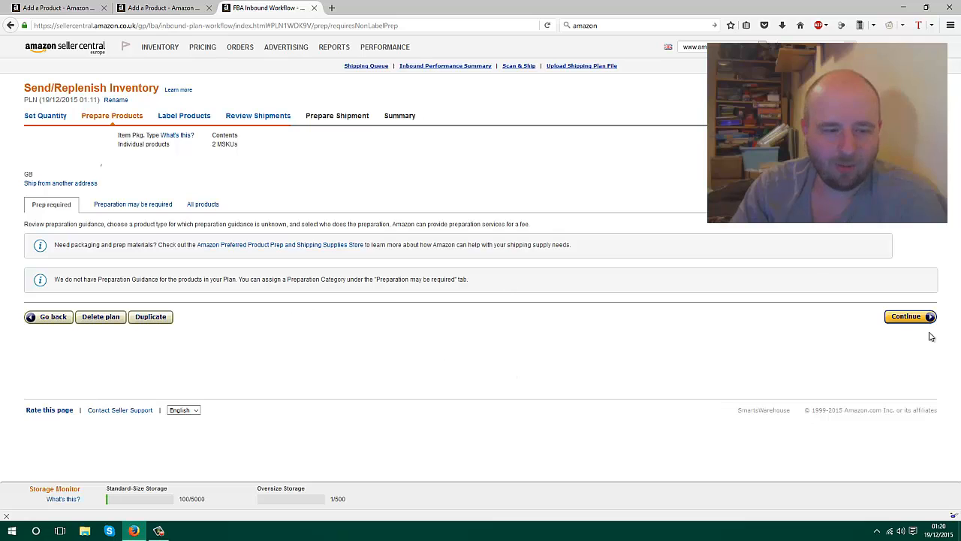
{"action": "left_click", "coordinate": [64, 319]}
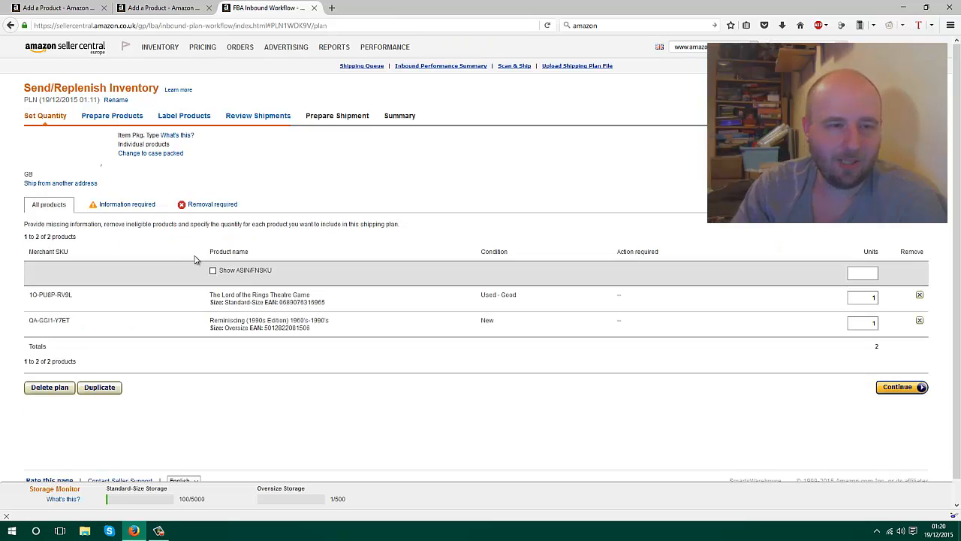
{"action": "left_click", "coordinate": [896, 388]}
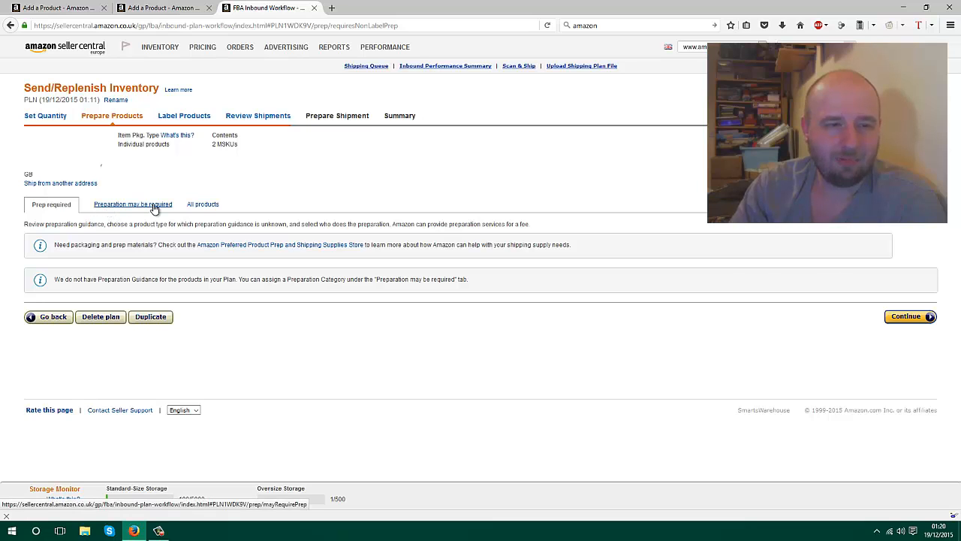
{"action": "left_click", "coordinate": [154, 208]}
{"action": "left_click", "coordinate": [206, 207]}
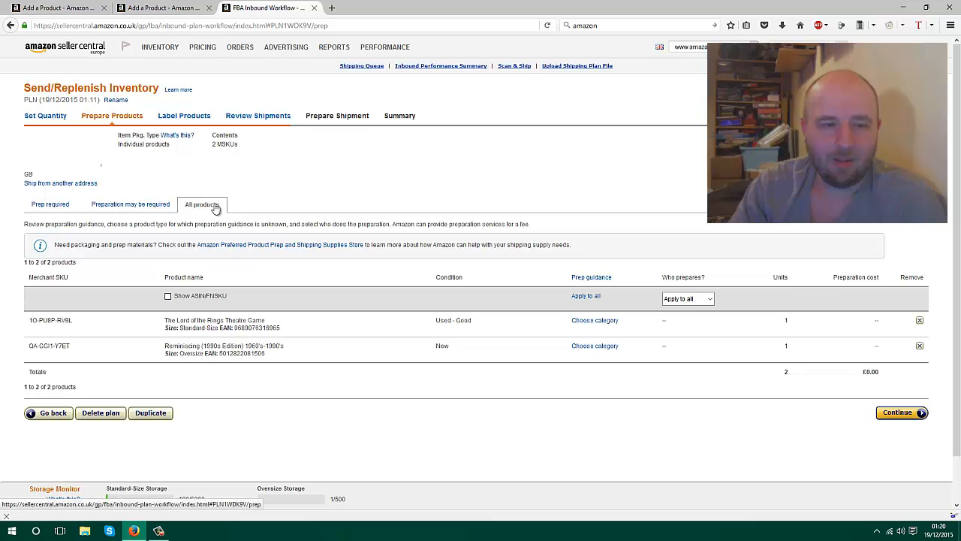
Try Seller and then Amazon as the preparer for all products, and dismiss the Value Added Services terms without saving
{"action": "left_click", "coordinate": [709, 300]}
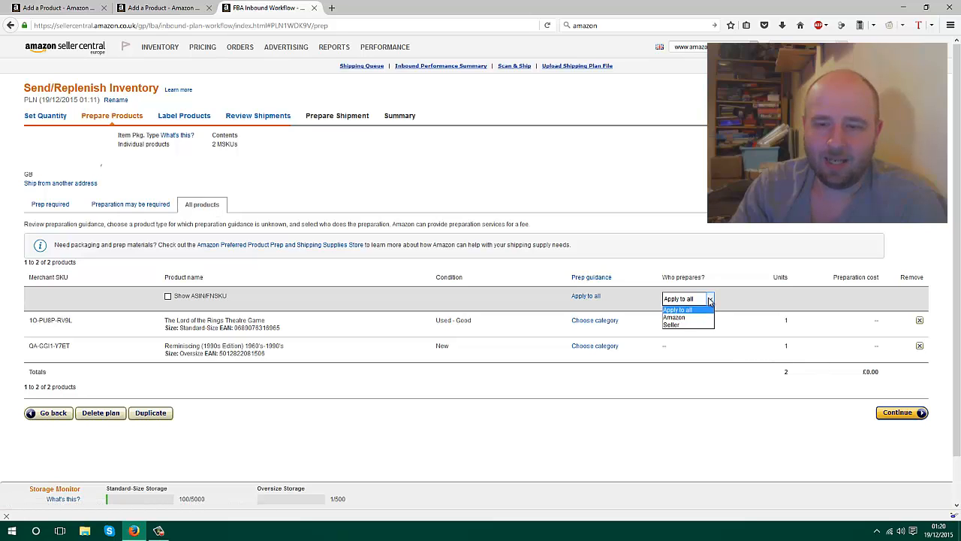
{"action": "left_click", "coordinate": [684, 329]}
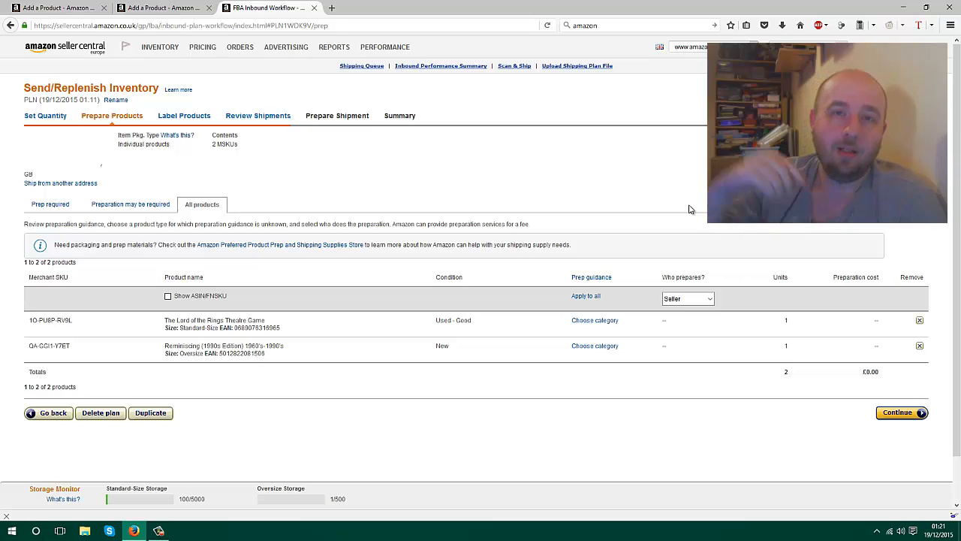
{"action": "left_click", "coordinate": [709, 300]}
{"action": "left_click", "coordinate": [697, 323]}
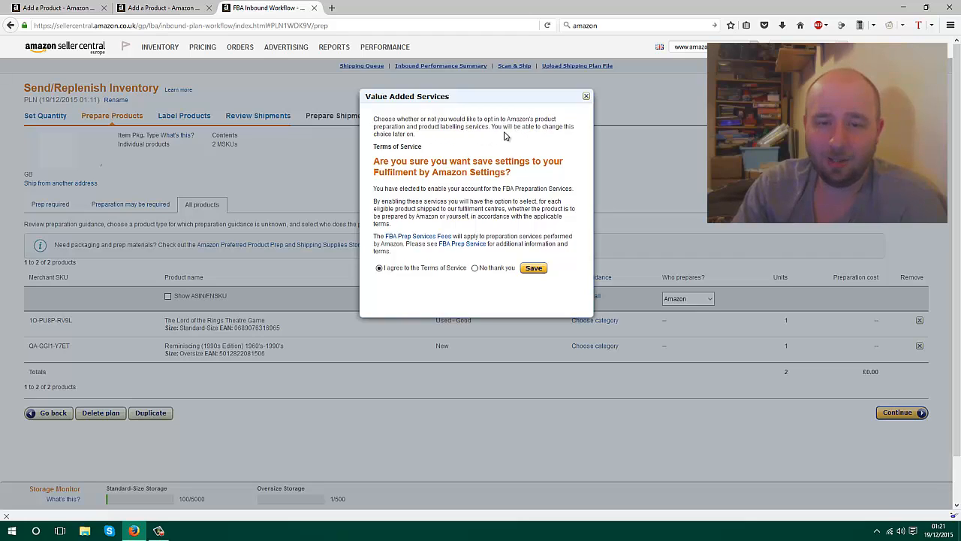
{"action": "left_click", "coordinate": [587, 98]}
Set Seller as the preparer for all products and continue to product labelling
{"action": "left_click", "coordinate": [687, 298]}
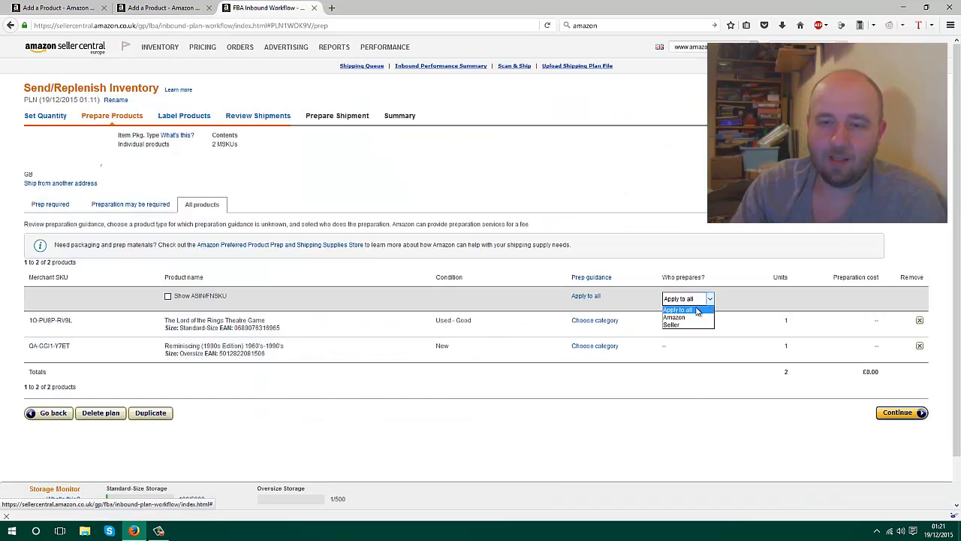
{"action": "left_click", "coordinate": [684, 324]}
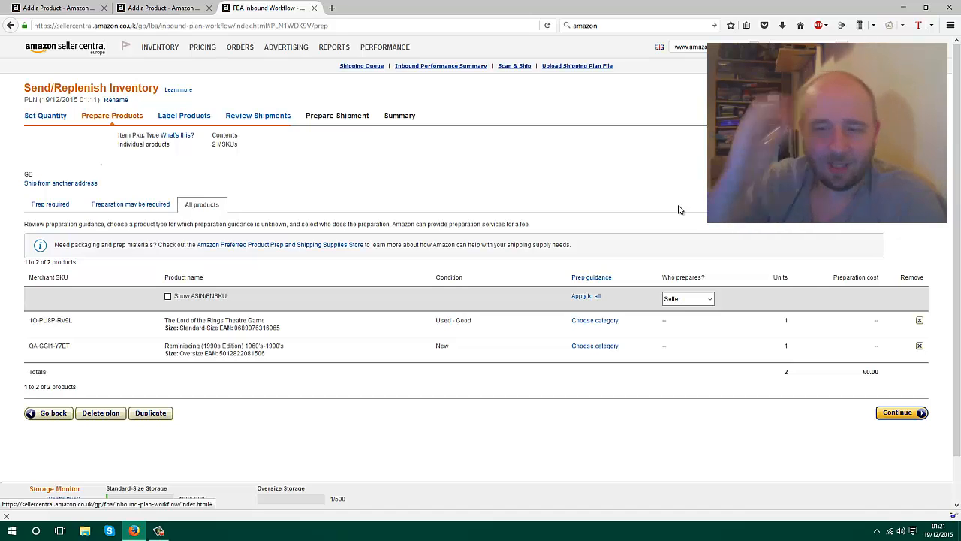
{"action": "left_click", "coordinate": [692, 298]}
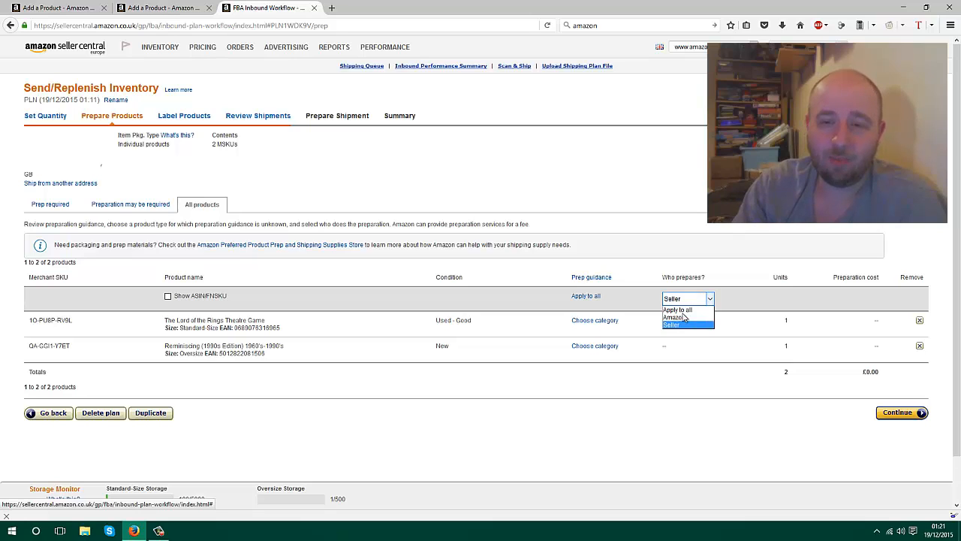
{"action": "left_click", "coordinate": [681, 326]}
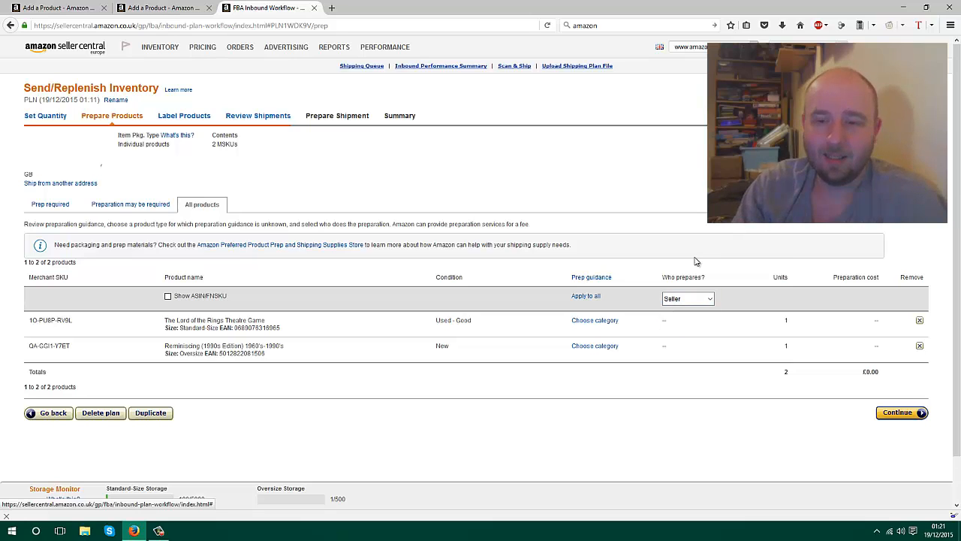
{"action": "left_click", "coordinate": [898, 413]}
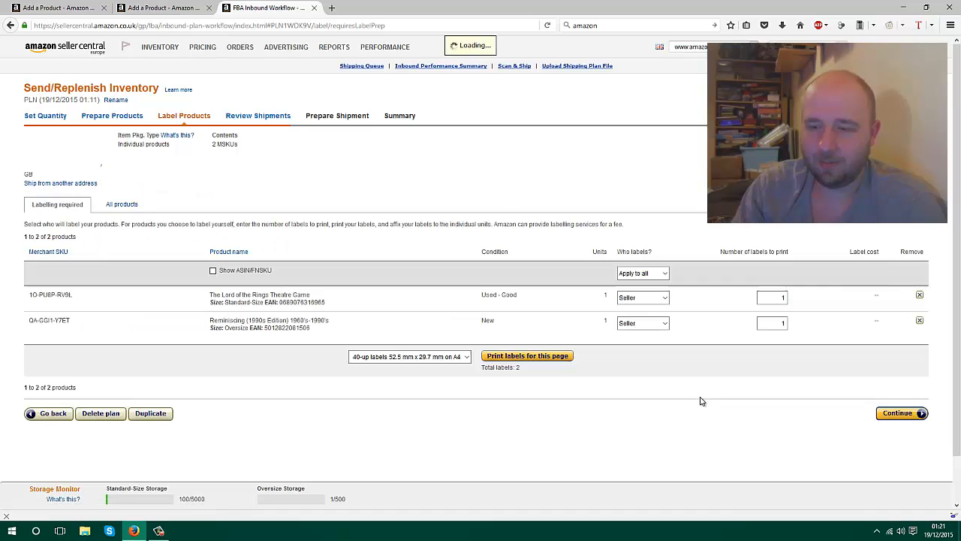
Set Seller as the labeller for all products and choose 40-up labels 52.5 mm x 29.7 mm on A4
{"action": "left_click", "coordinate": [659, 277]}
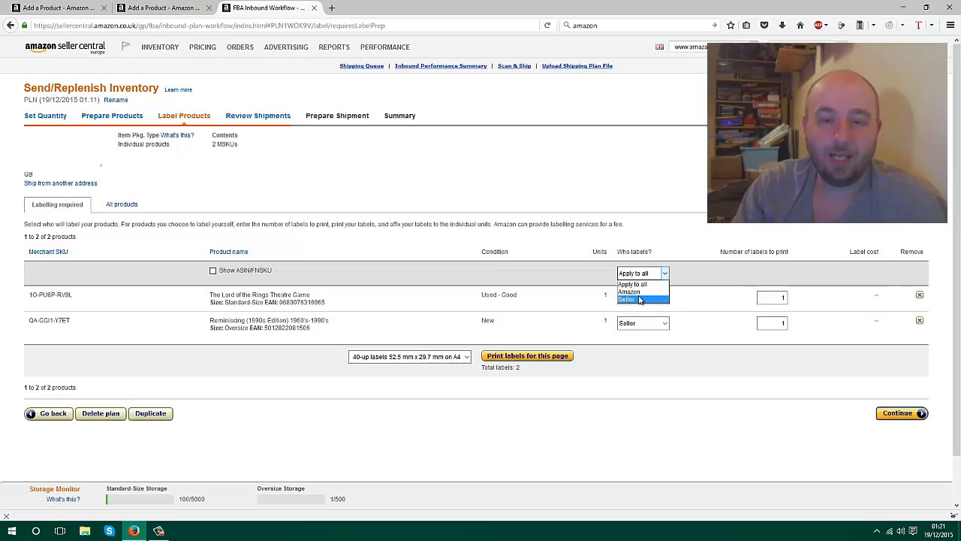
{"action": "left_click", "coordinate": [639, 300]}
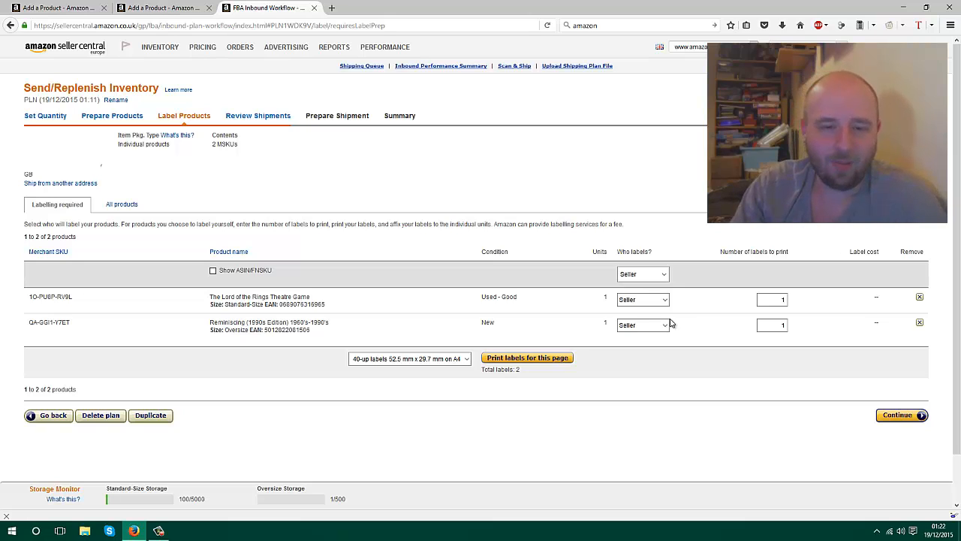
{"action": "left_click", "coordinate": [454, 359]}
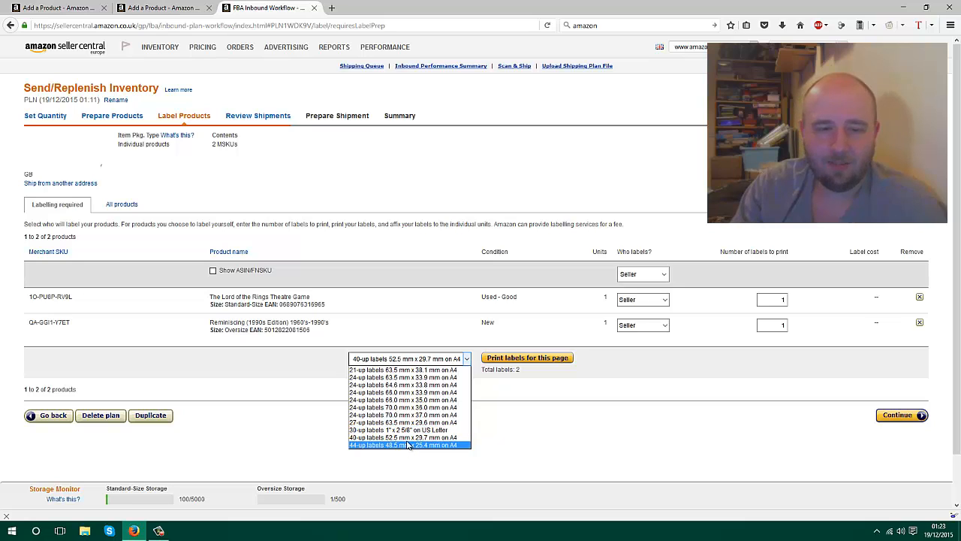
{"action": "left_click", "coordinate": [413, 438]}
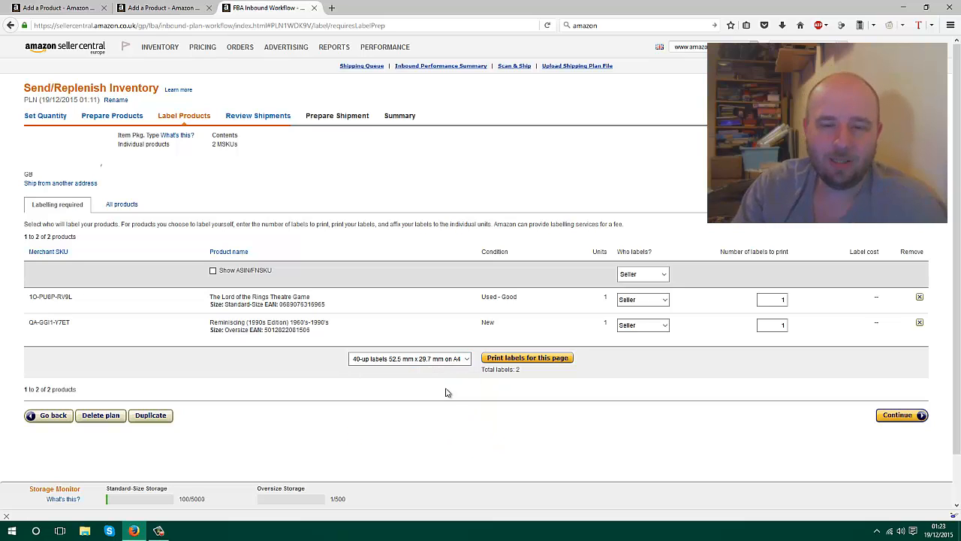
Generate the product labels for printing and open products.pdf directly in the default viewer instead of saving it
{"action": "left_click", "coordinate": [544, 359]}
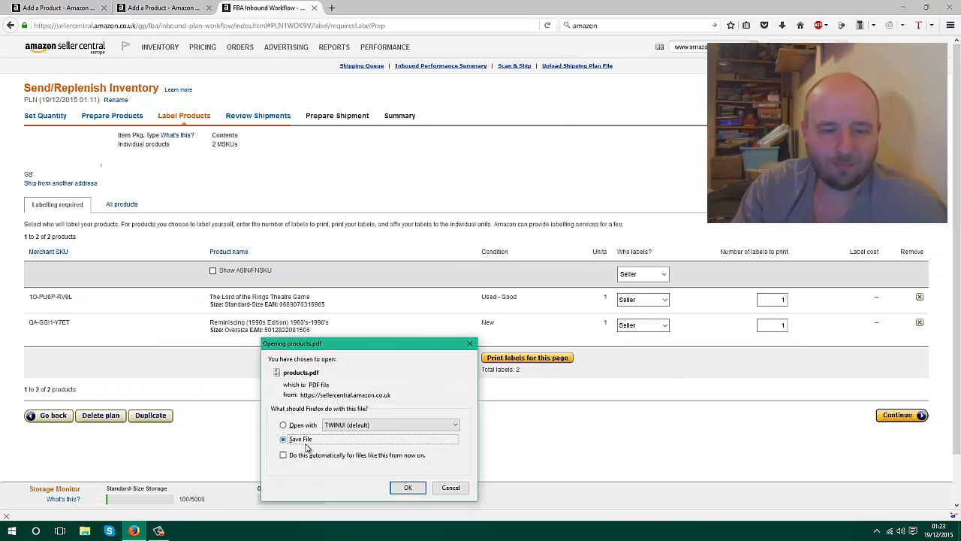
{"action": "left_click_drag", "start_coordinate": [373, 345], "coordinate": [774, 116]}
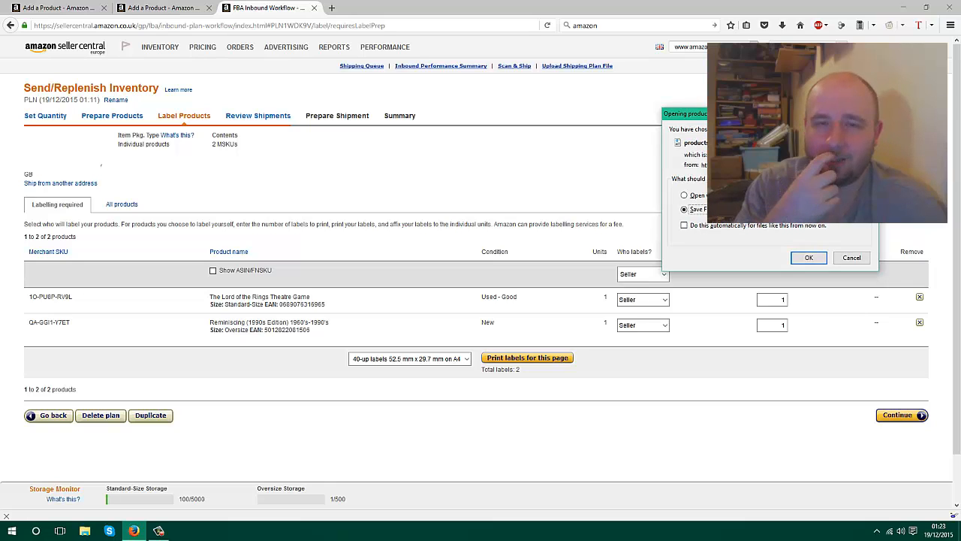
{"action": "left_click", "coordinate": [694, 196]}
{"action": "left_click", "coordinate": [805, 258]}
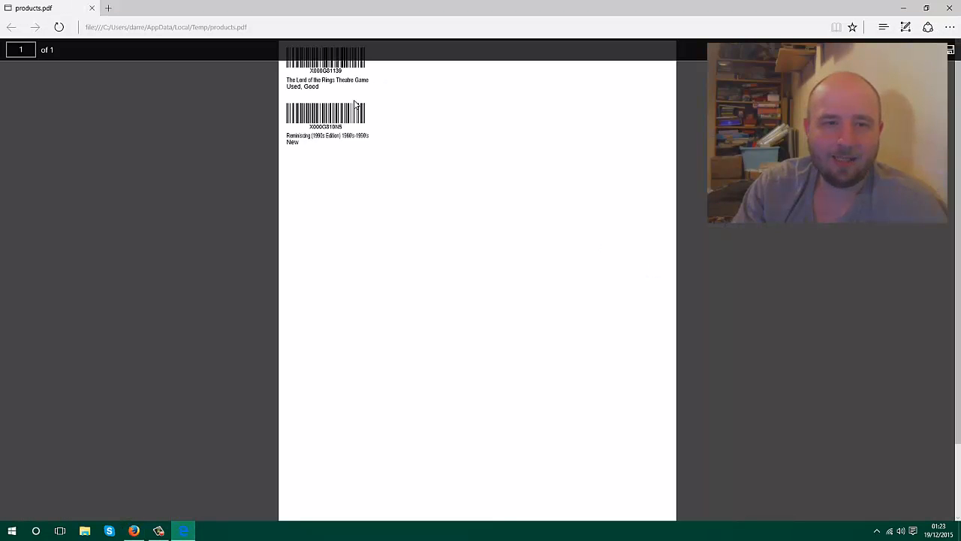
Examine the barcode labels for both games enlarged in the PDF, then close it and return to the shipping plan
{"action": "scroll", "coordinate": [359, 111], "scroll_direction": "down", "scroll_amount": 2}
{"action": "scroll", "coordinate": [698, 116], "scroll_direction": "up", "scroll_amount": 2}
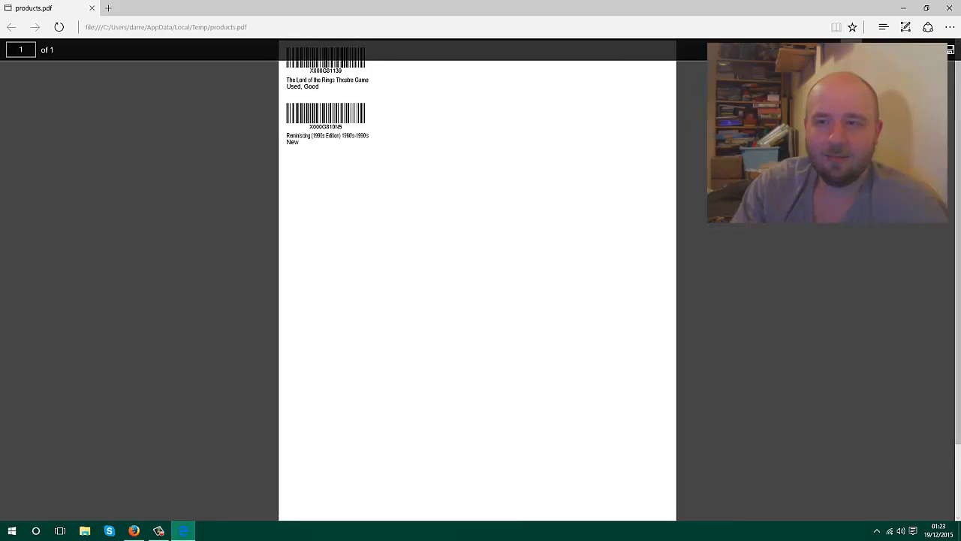
{"action": "left_click", "coordinate": [852, 50]}
{"action": "left_click", "coordinate": [852, 50]}
{"action": "left_click", "coordinate": [853, 50]}
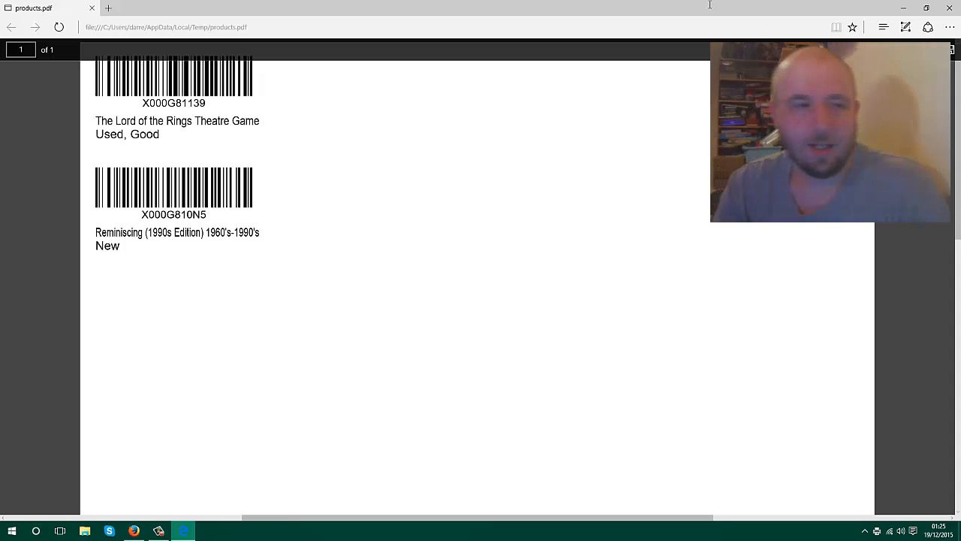
{"action": "left_click", "coordinate": [950, 8]}
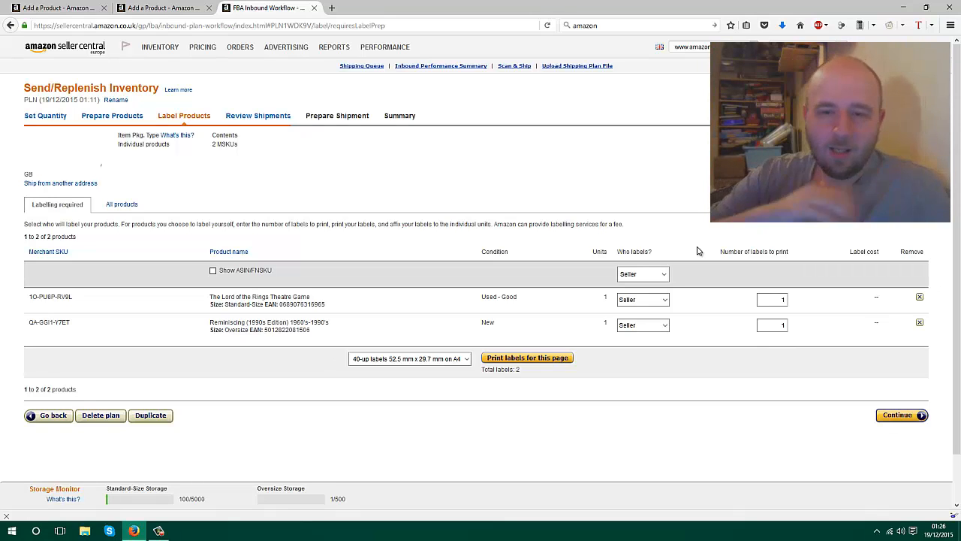
Continue to the shipment review and view the contents of the shipment assigned to LBA1 Doncaster
{"action": "left_click", "coordinate": [899, 416]}
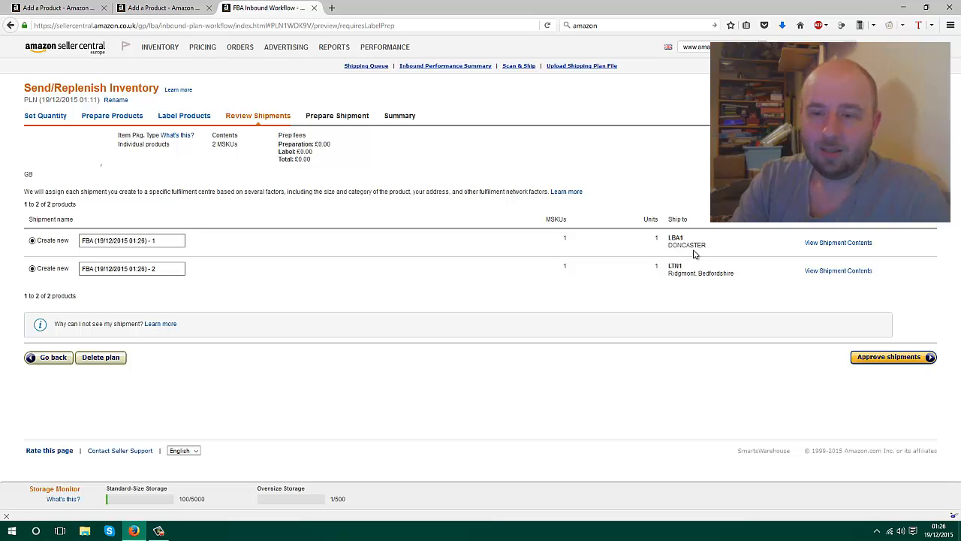
{"action": "left_click", "coordinate": [838, 242]}
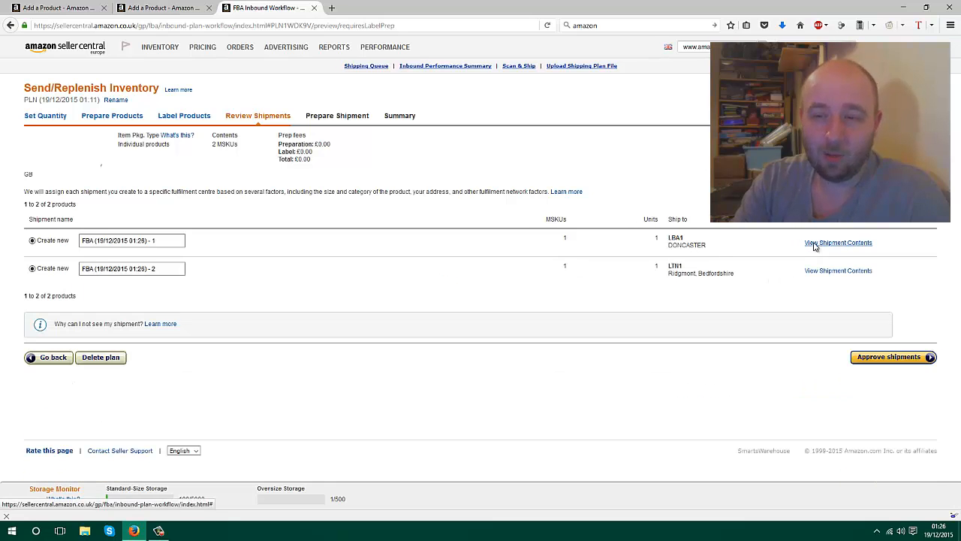
{"action": "left_click", "coordinate": [821, 245]}
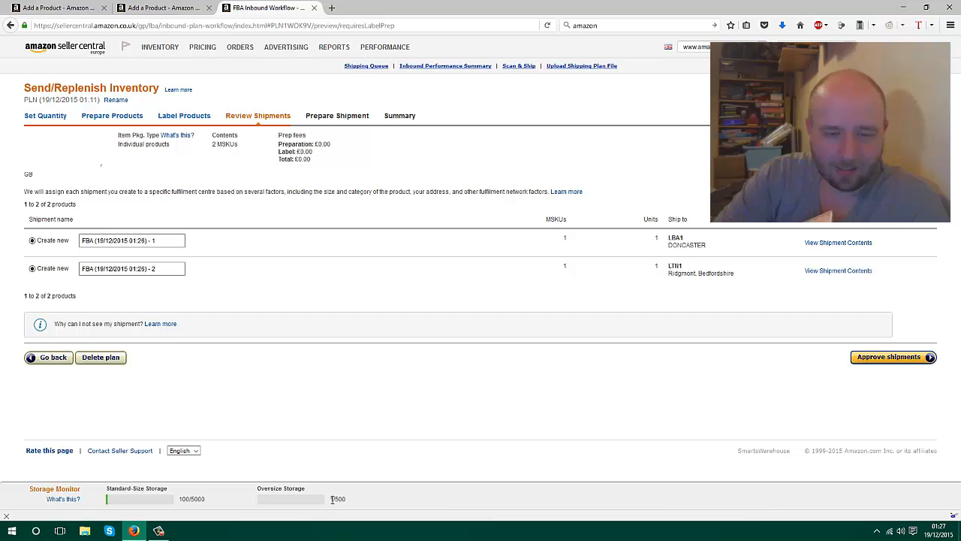
Examine the oversize and standard-size storage usage figures in the Storage Monitor
{"action": "left_click_drag", "start_coordinate": [330, 498], "coordinate": [352, 503]}
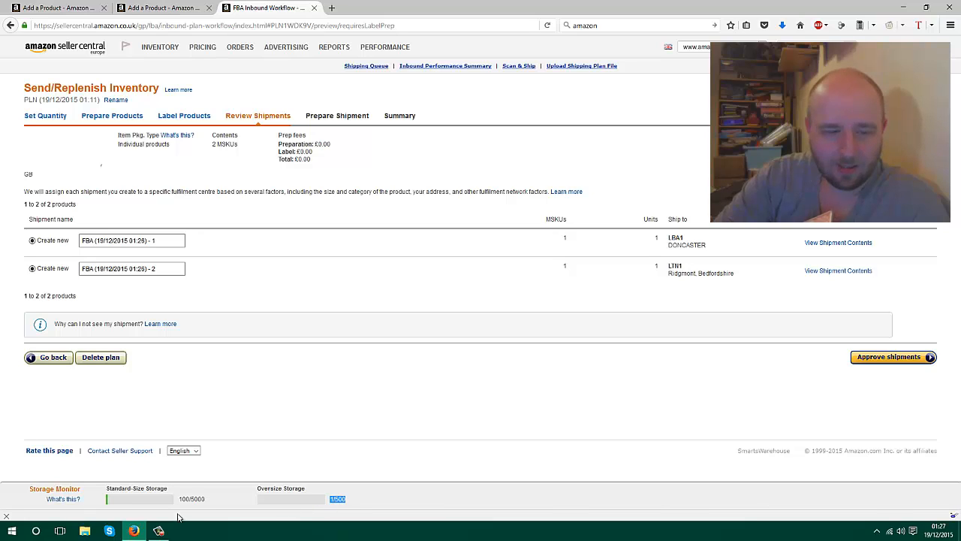
{"action": "left_click_drag", "start_coordinate": [179, 499], "coordinate": [193, 501]}
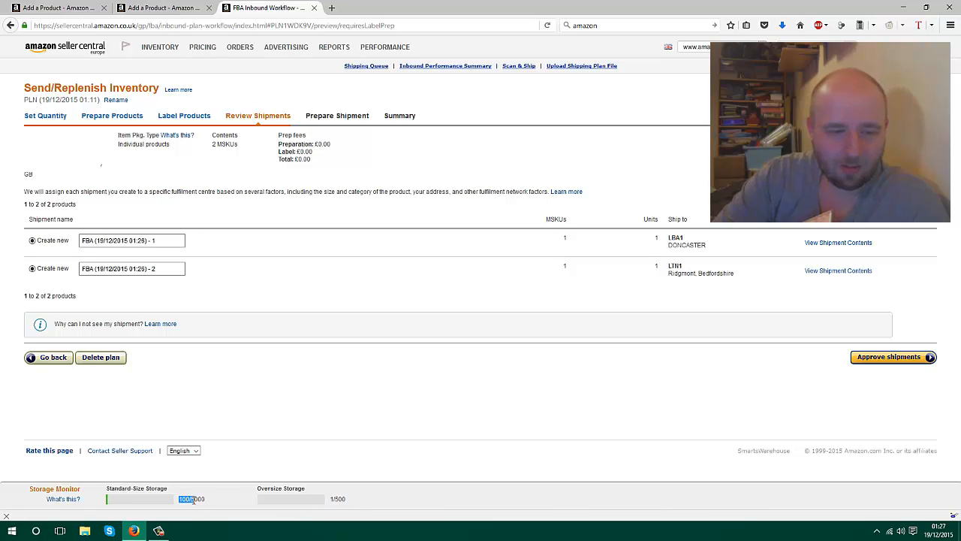
{"action": "left_click", "coordinate": [404, 496]}
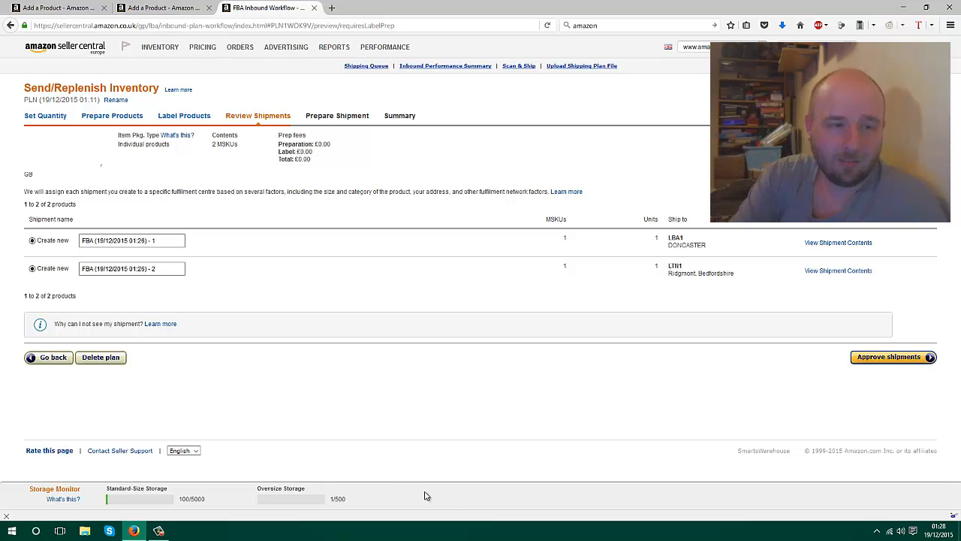
View the contents of the LBA1 Doncaster shipment and of the LTN1 Ridgmont shipment, hiding each again after reading
{"action": "left_click", "coordinate": [838, 243]}
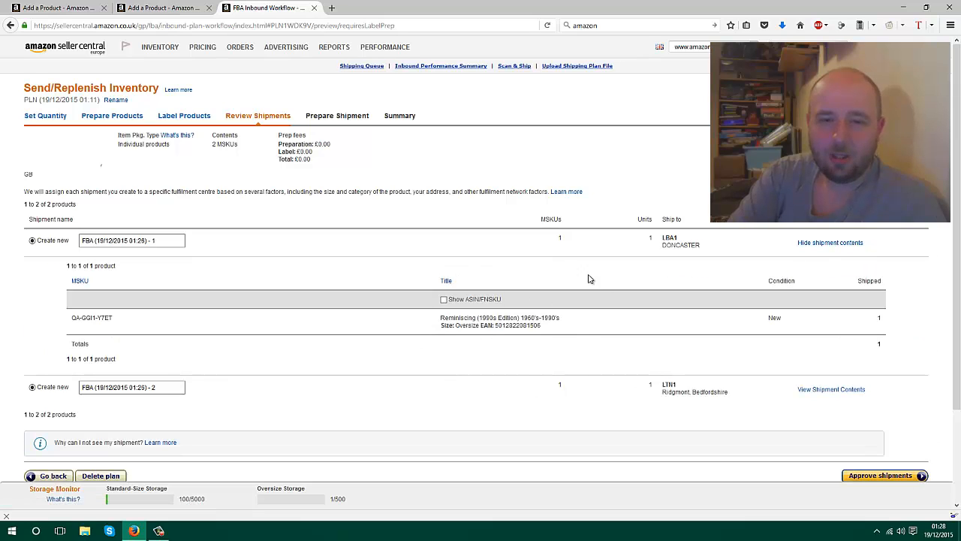
{"action": "left_click", "coordinate": [830, 243]}
{"action": "left_click", "coordinate": [851, 272]}
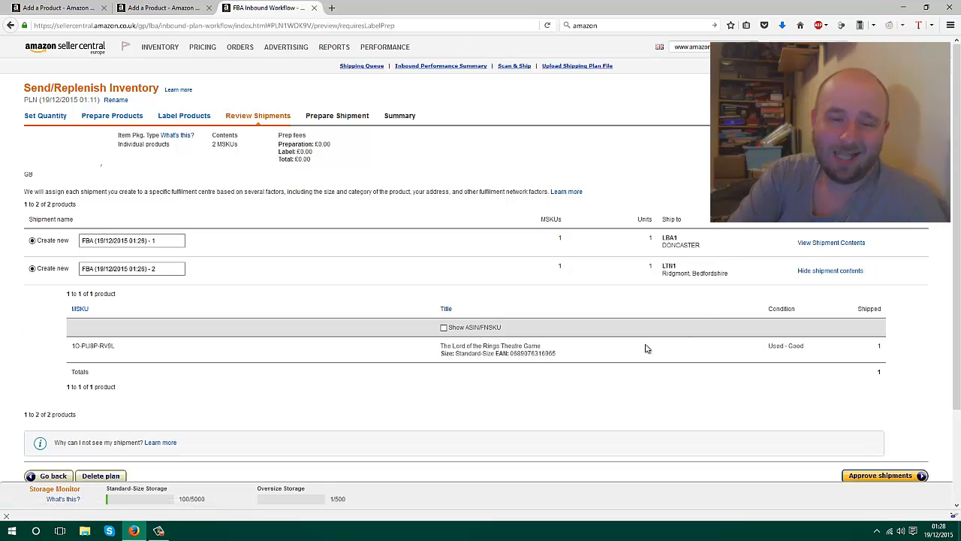
{"action": "left_click", "coordinate": [826, 271]}
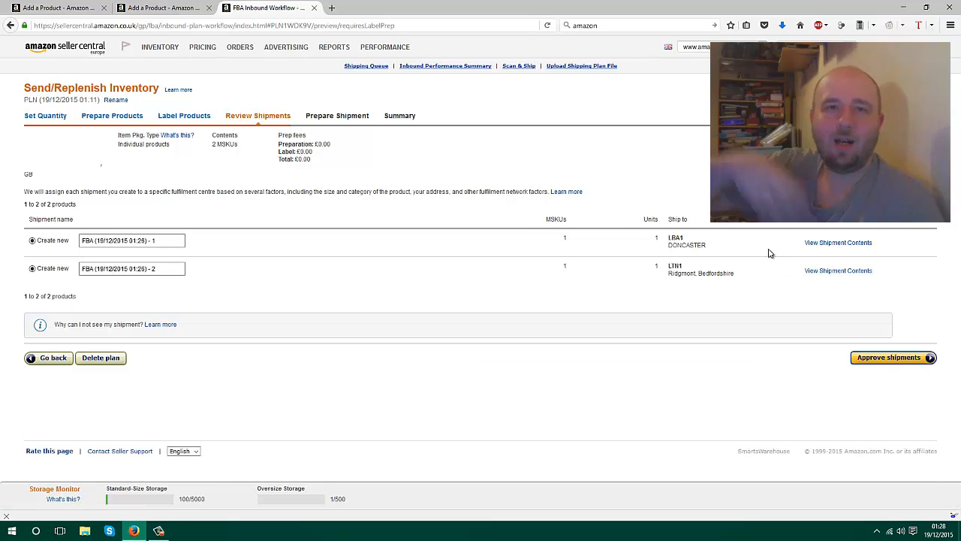